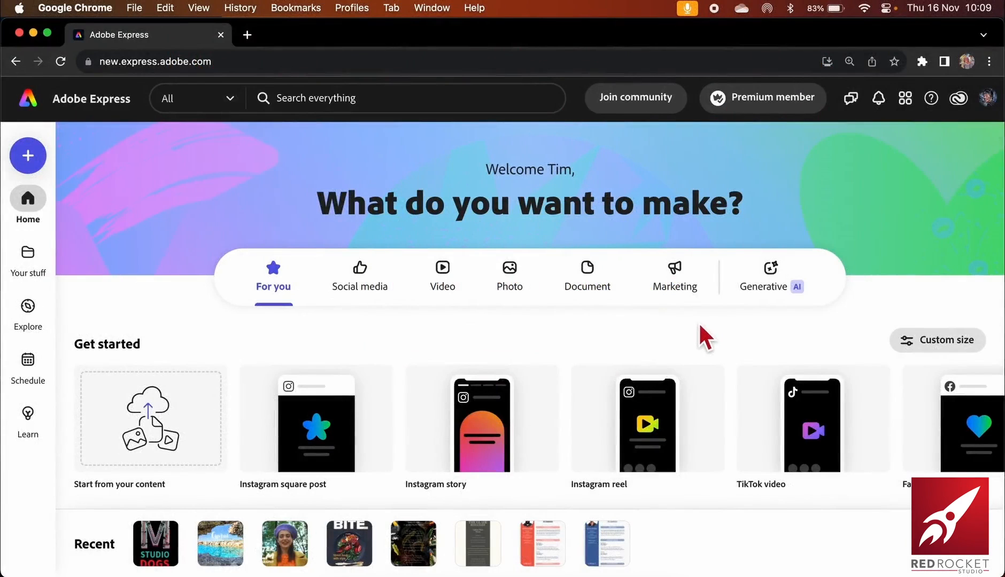
Create a blank brochure document from scratch
left_click(587, 269)
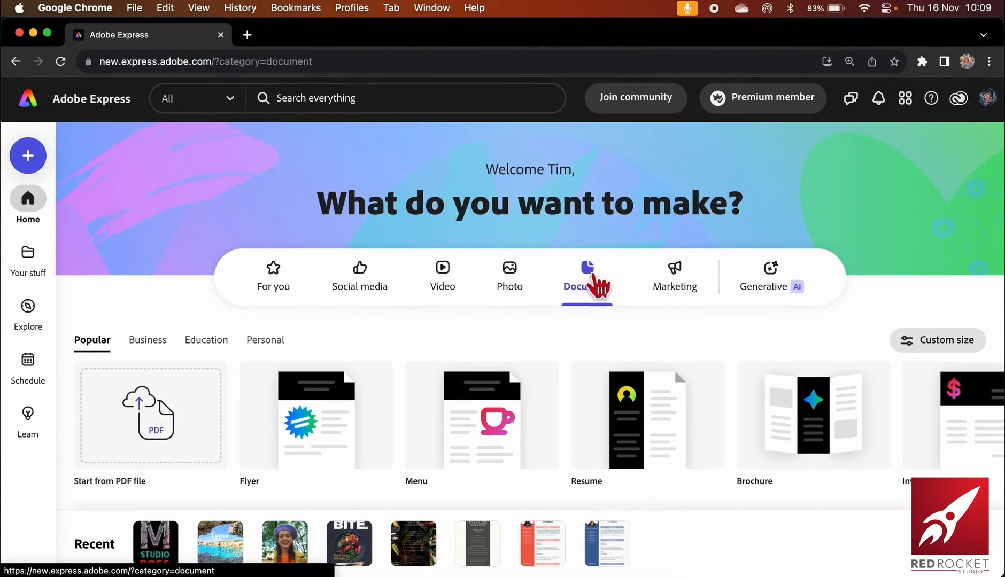
mouse_move(785, 400)
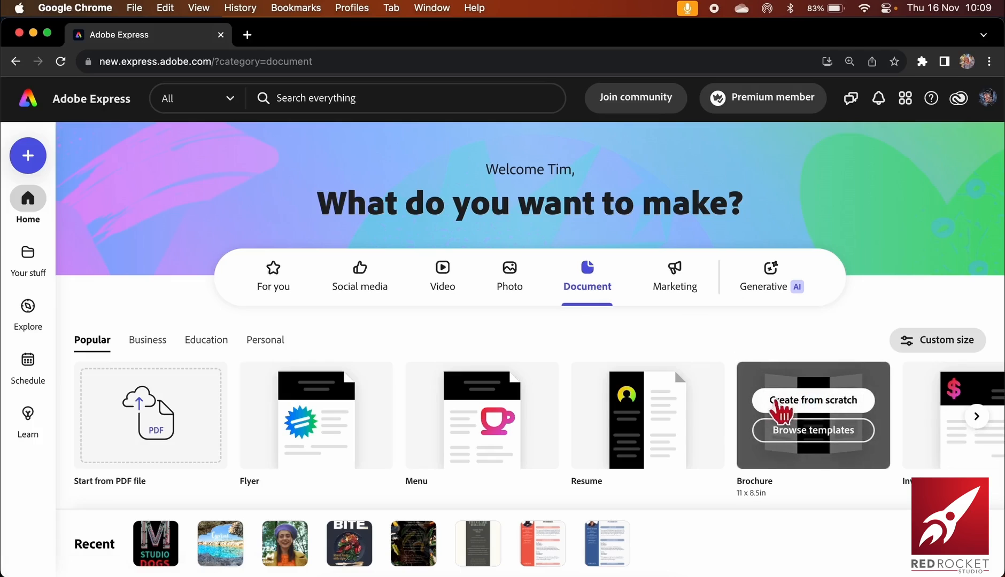
left_click(799, 402)
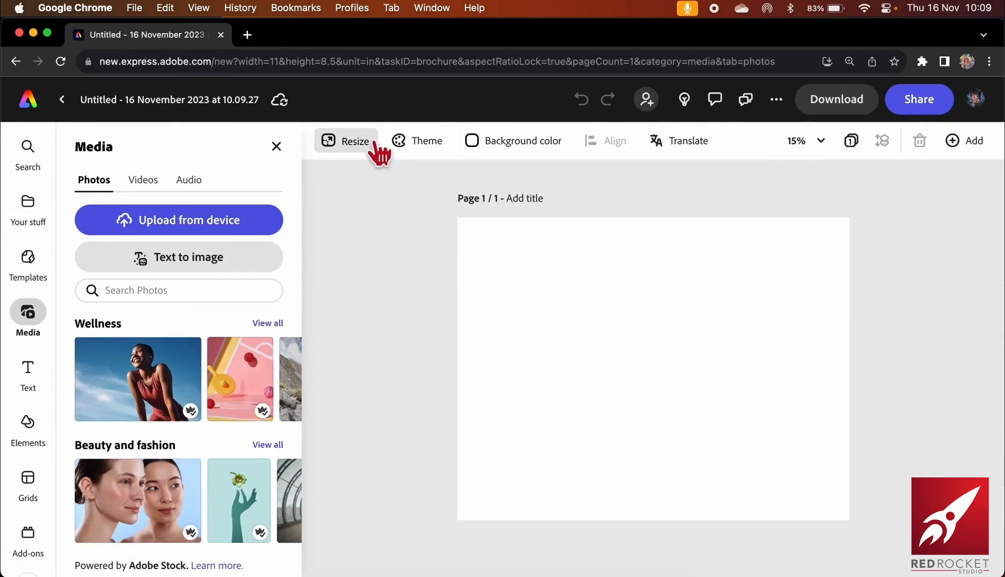
Examine the resize options and custom width and height settings for the brochure page
left_click(346, 143)
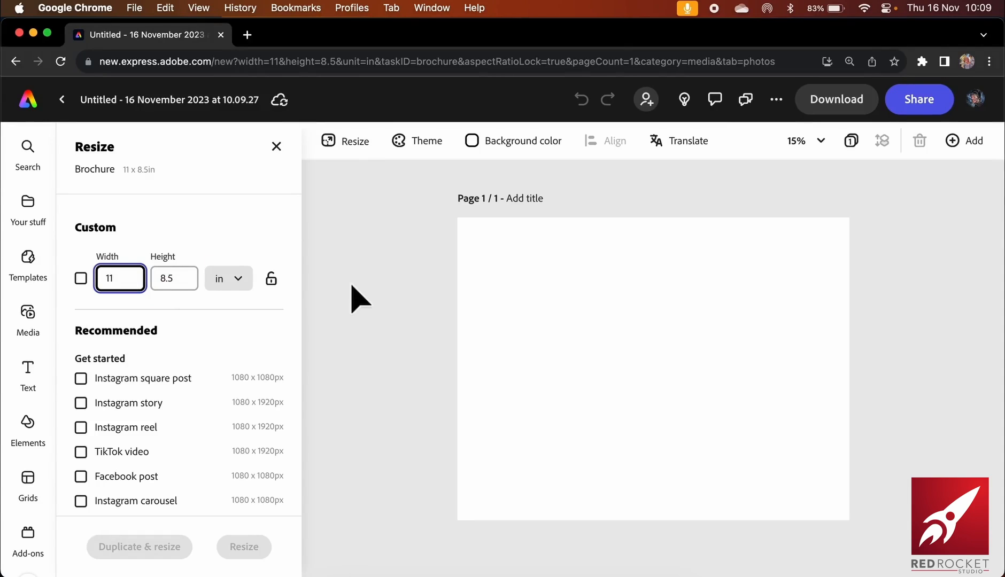
left_click(376, 231)
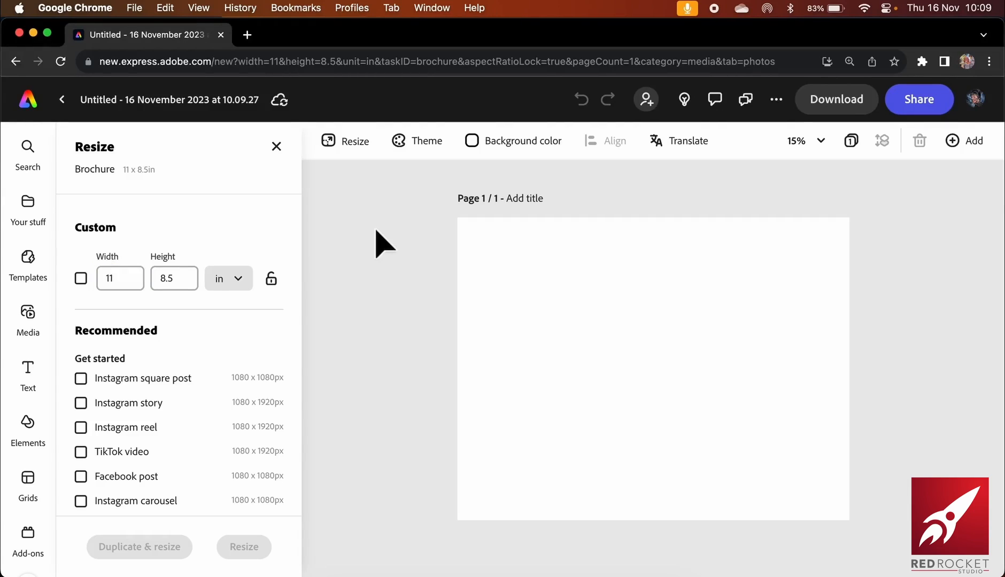
left_click(277, 148)
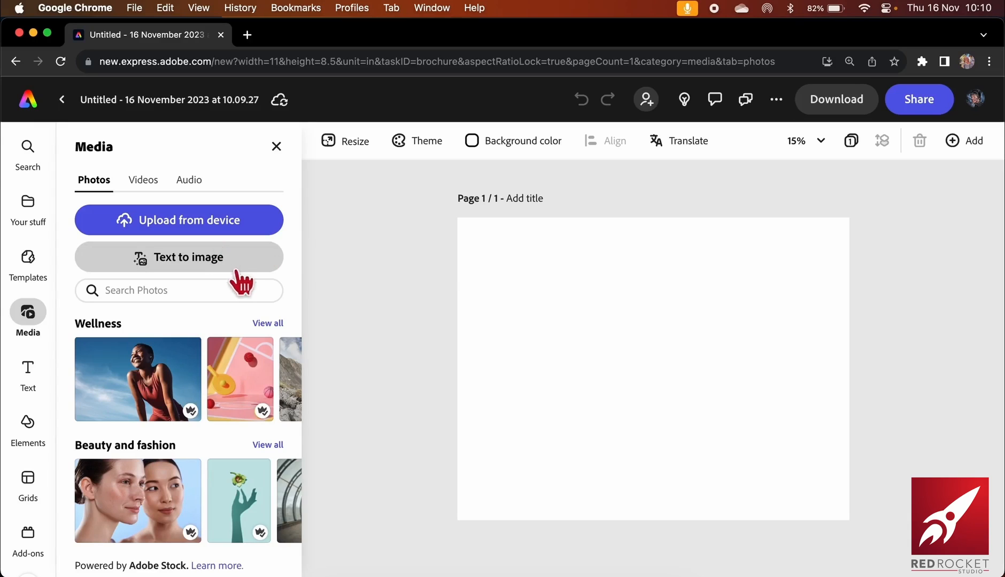
Search the stock photos for "cyprus"
left_click(196, 304)
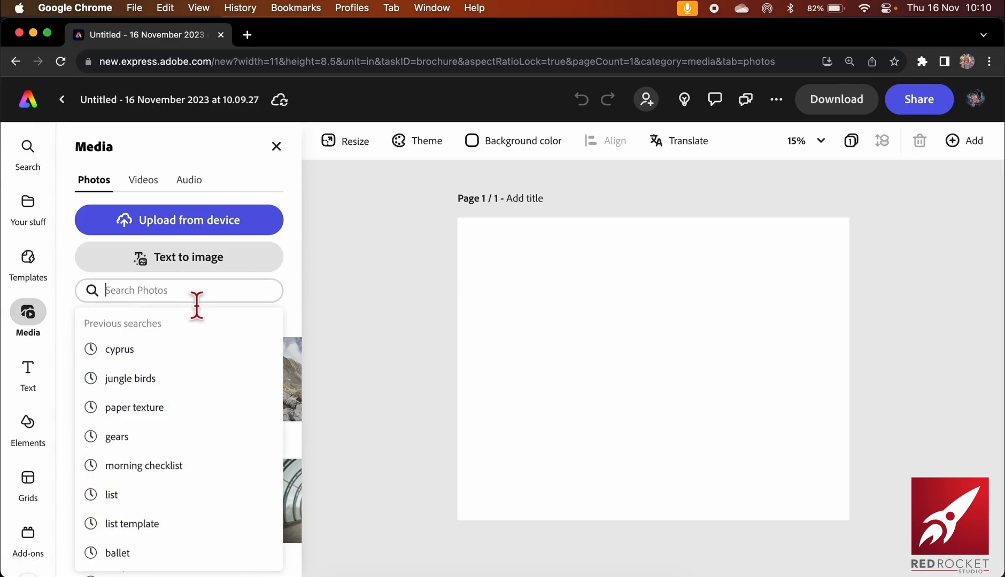
type("cy")
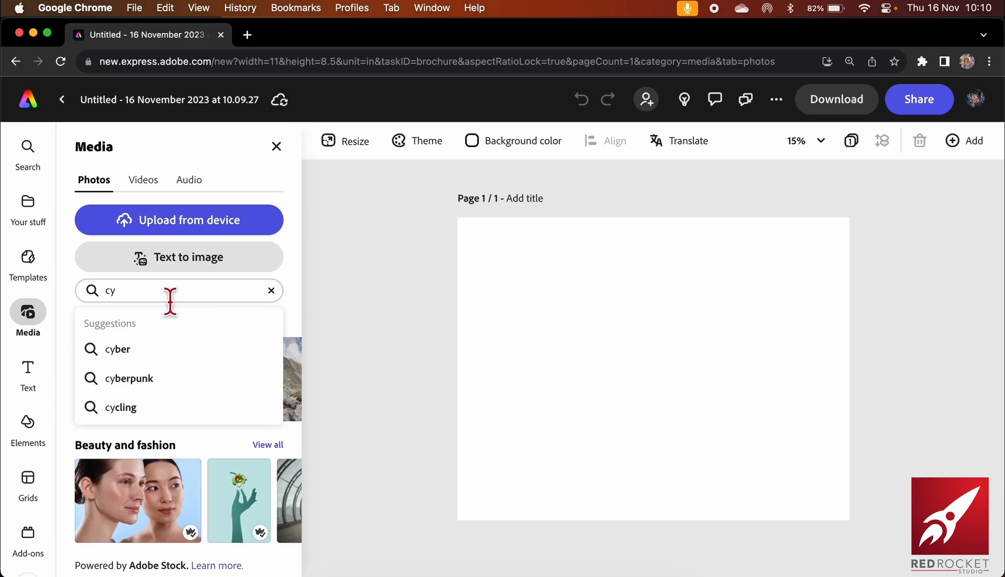
type("prus")
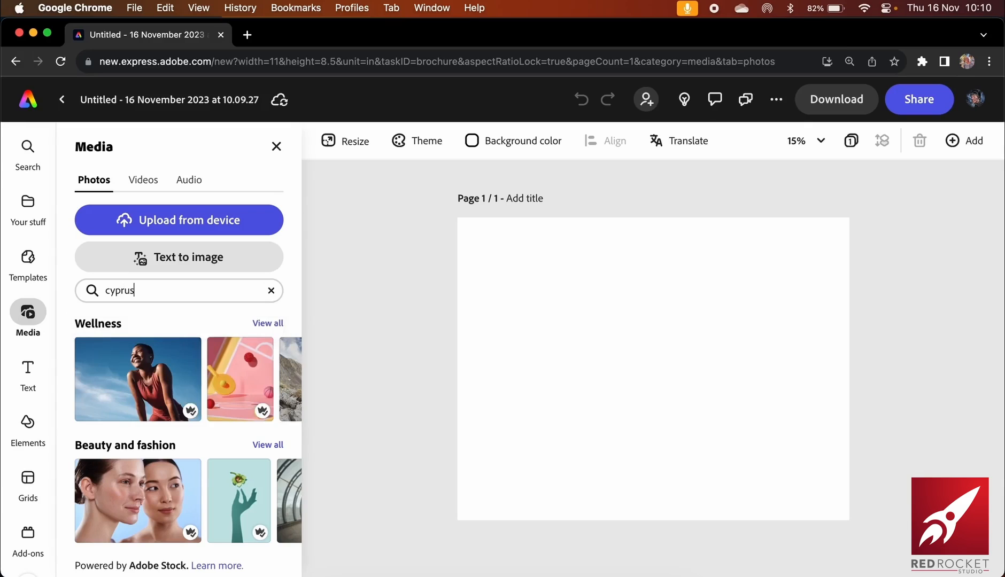
key("Return")
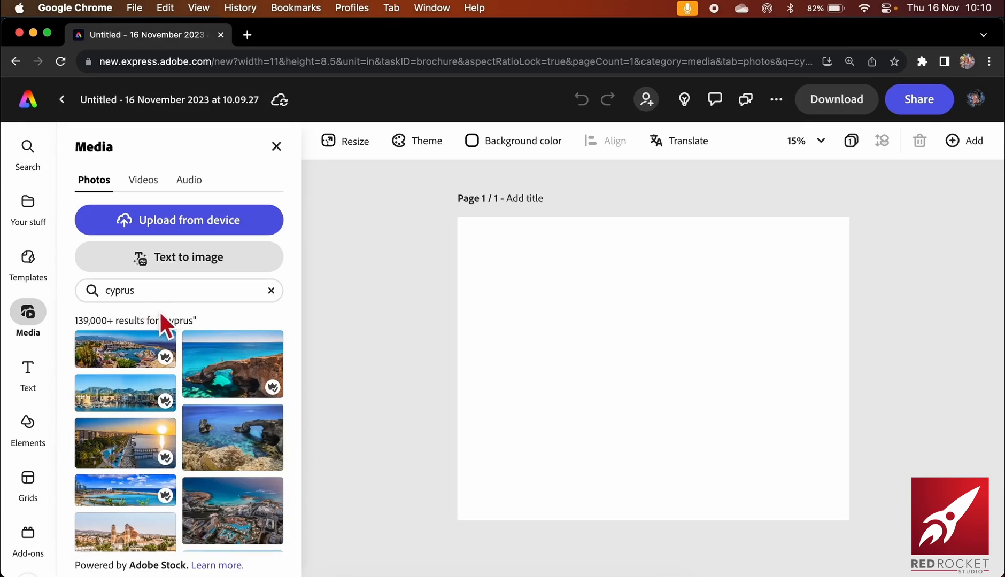
Add the photo of turquoise sea framed by a rock cave and set it as the page background
scroll(176, 476, "down", 3)
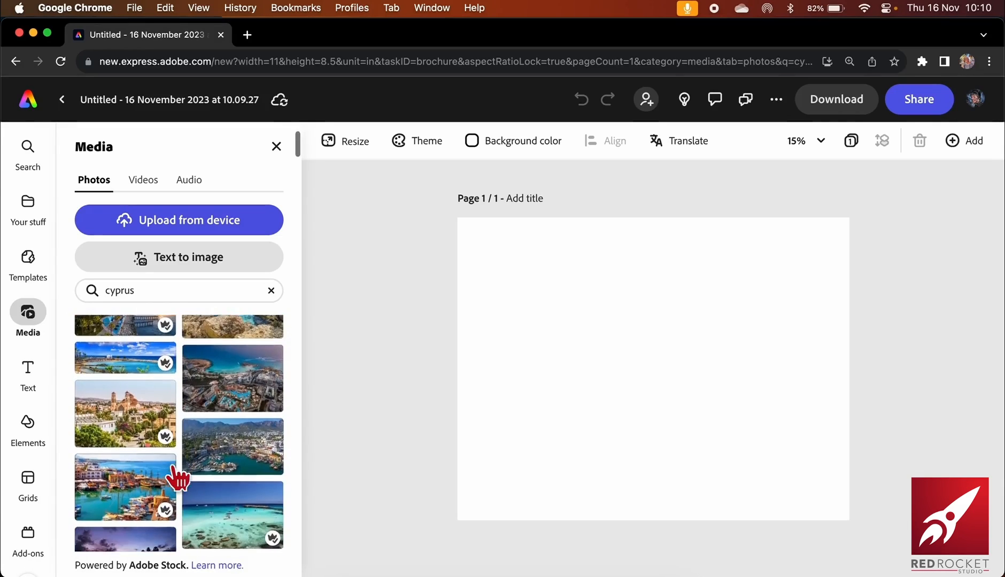
scroll(177, 478, "down", 5)
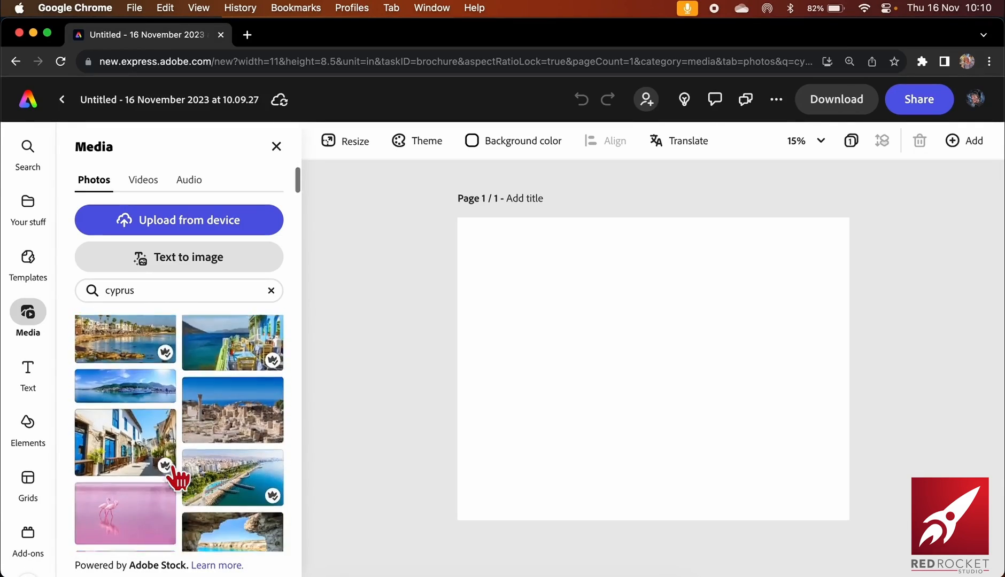
scroll(177, 478, "down", 5)
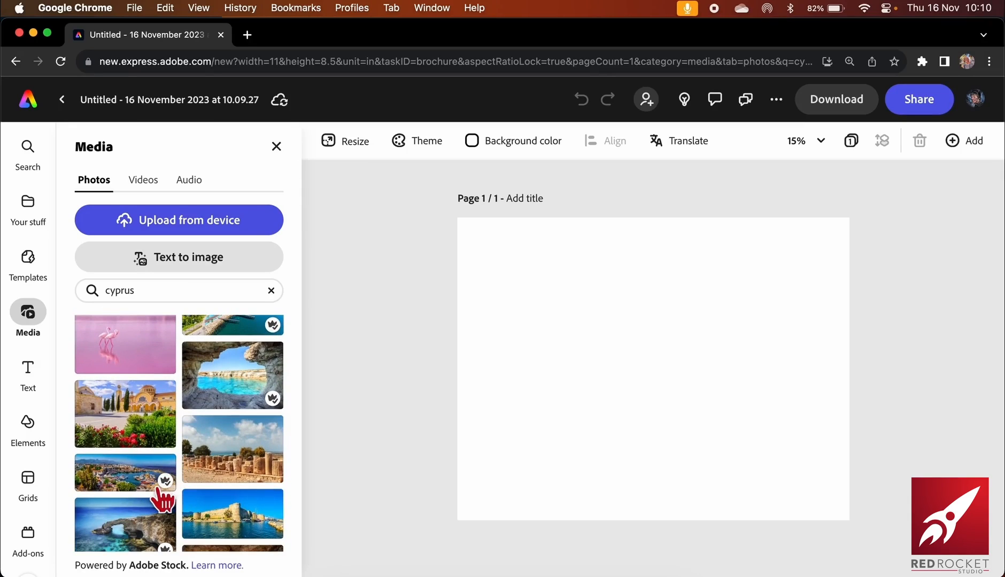
left_click(231, 374)
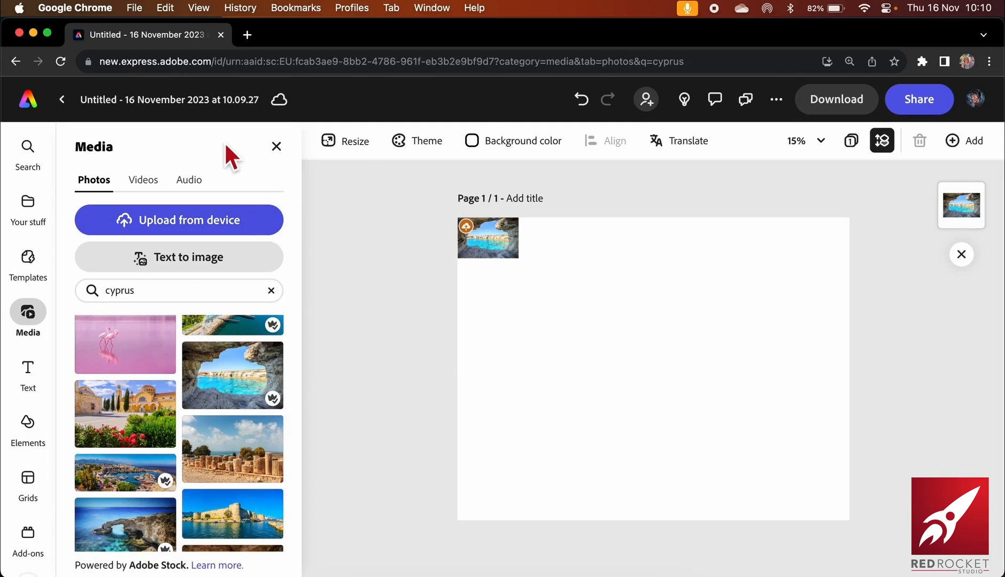
left_click(484, 235)
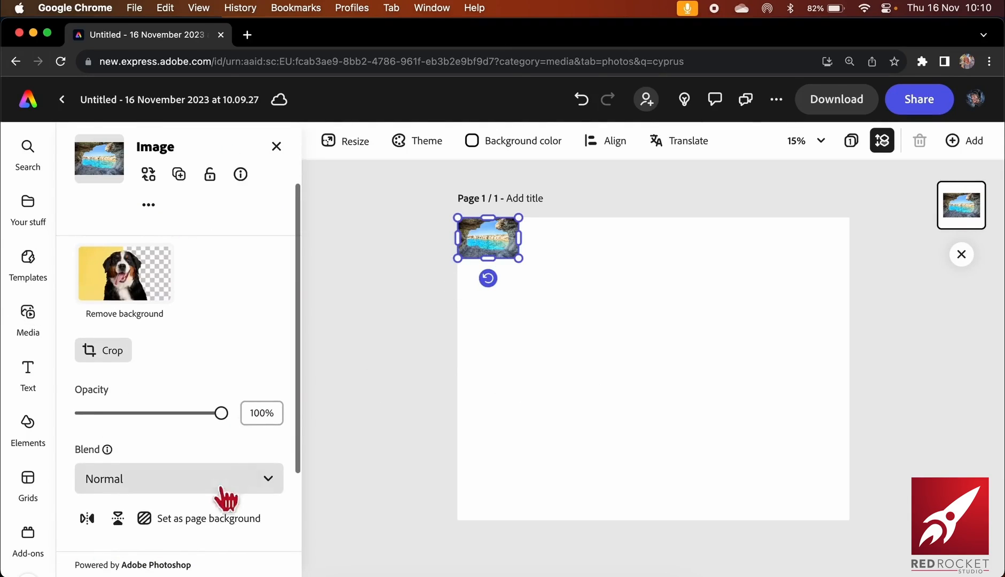
left_click(198, 519)
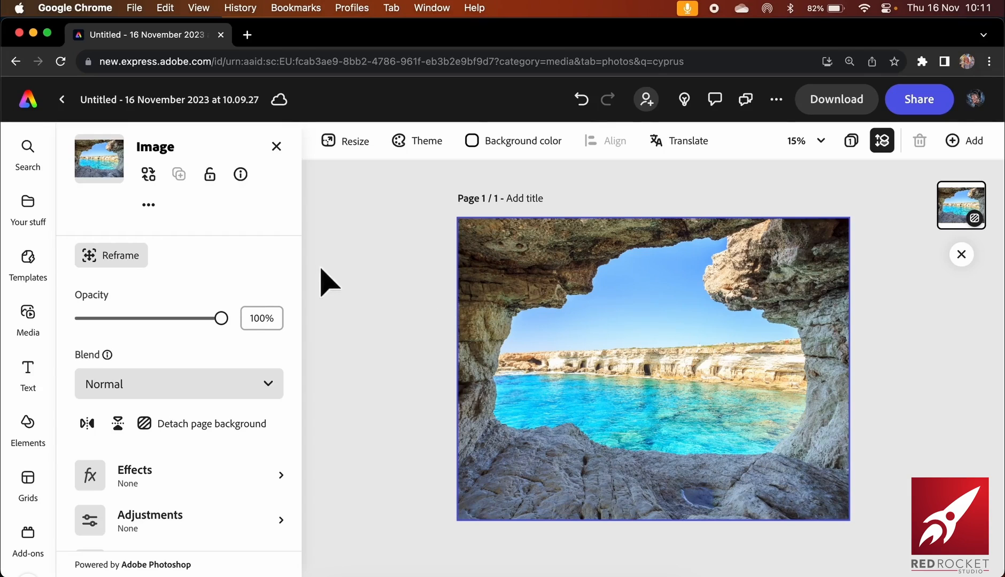
Add a text object reading "Cyprus" over the photo and open its text settings
left_click(28, 368)
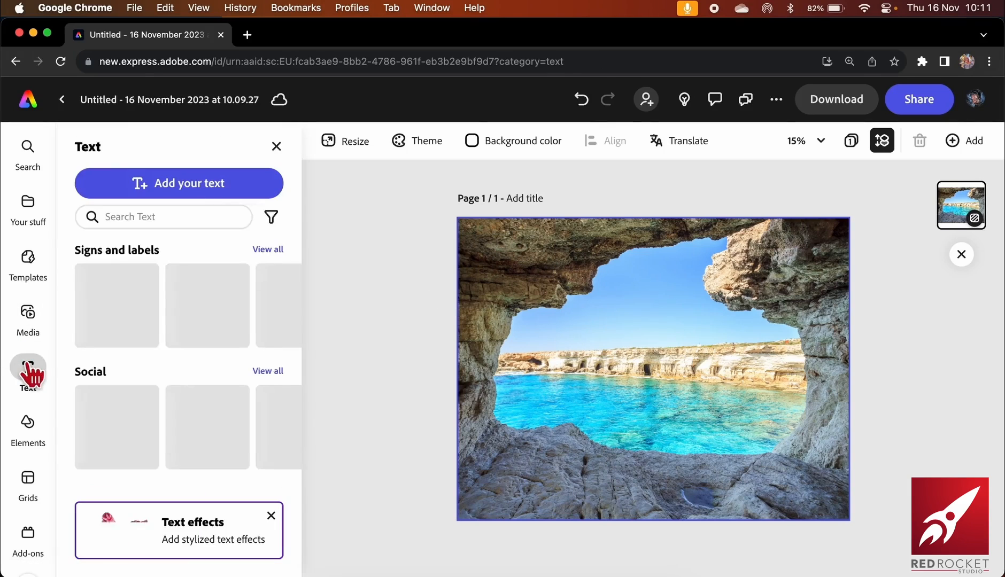
left_click(220, 200)
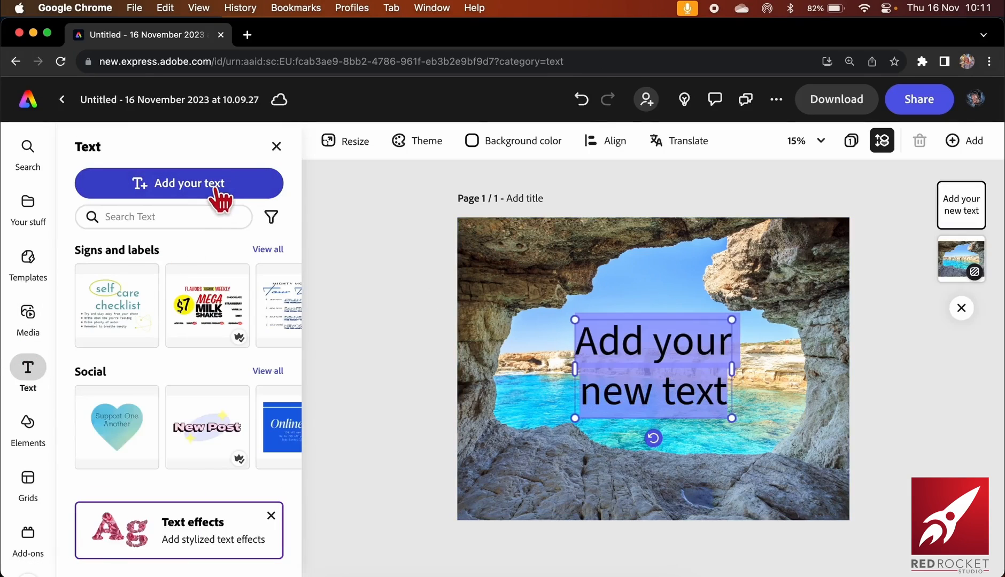
type("Cy")
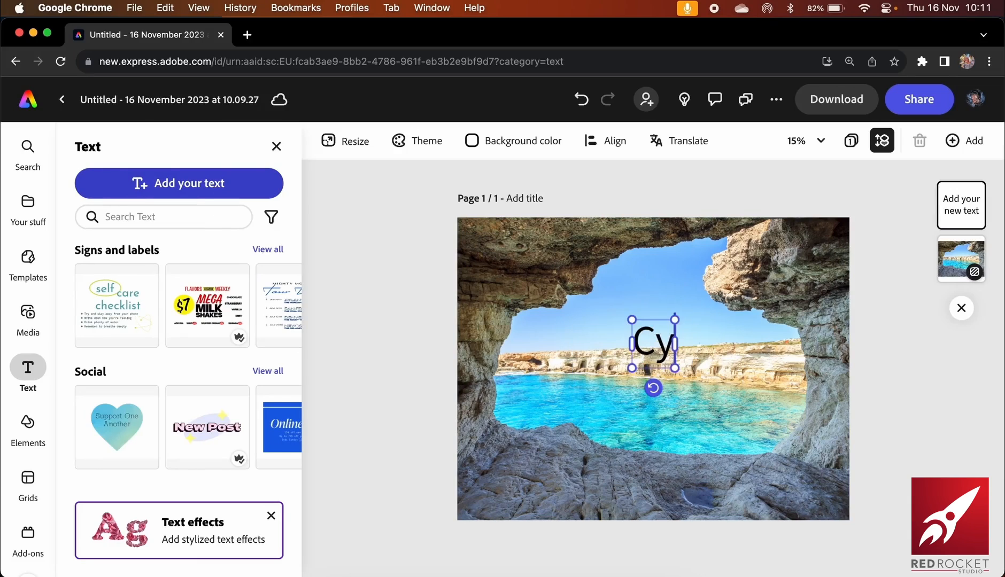
type("prus")
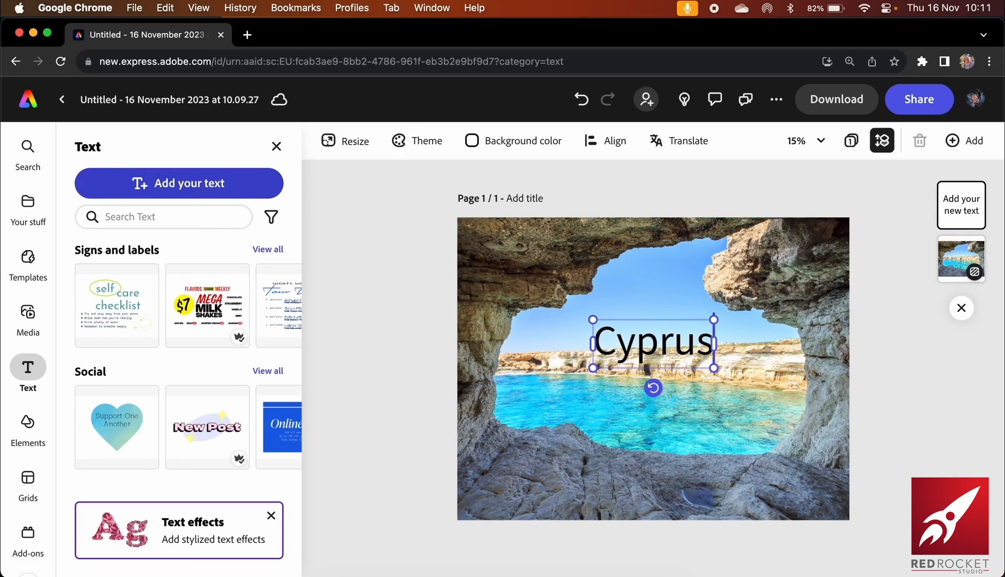
left_click(606, 332)
left_click(617, 339)
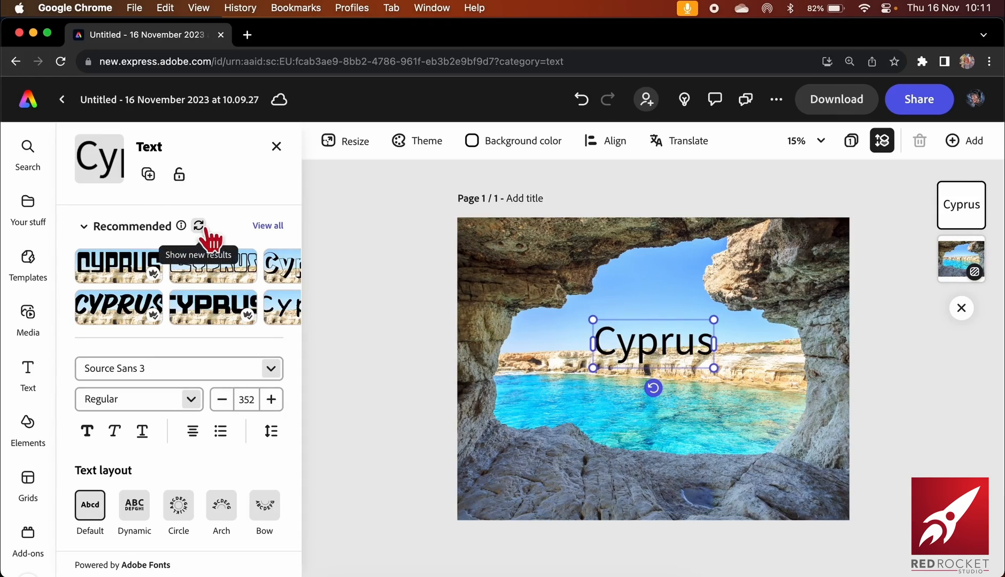
Browse all recommended text styles and apply the bold Eds Market Regular Slant style to the Cyprus title
left_click(279, 231)
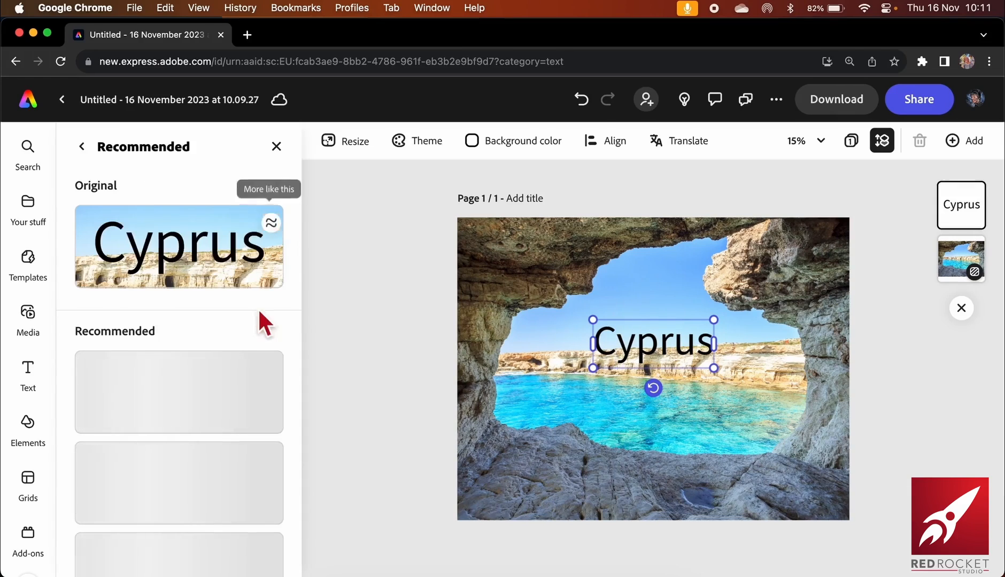
scroll(252, 348, "down", 5)
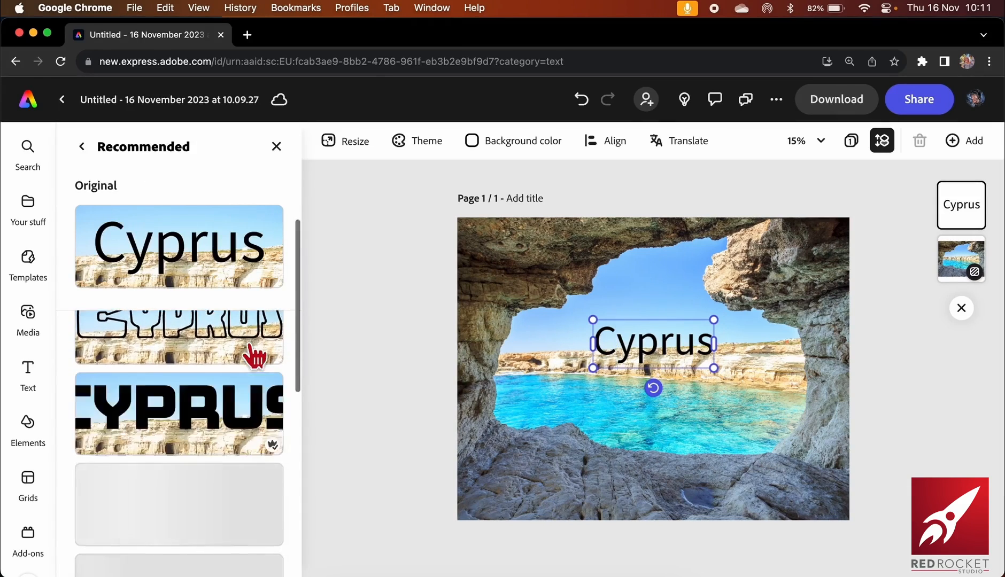
scroll(251, 348, "up", 3)
scroll(255, 356, "up", 3)
scroll(255, 356, "down", 8)
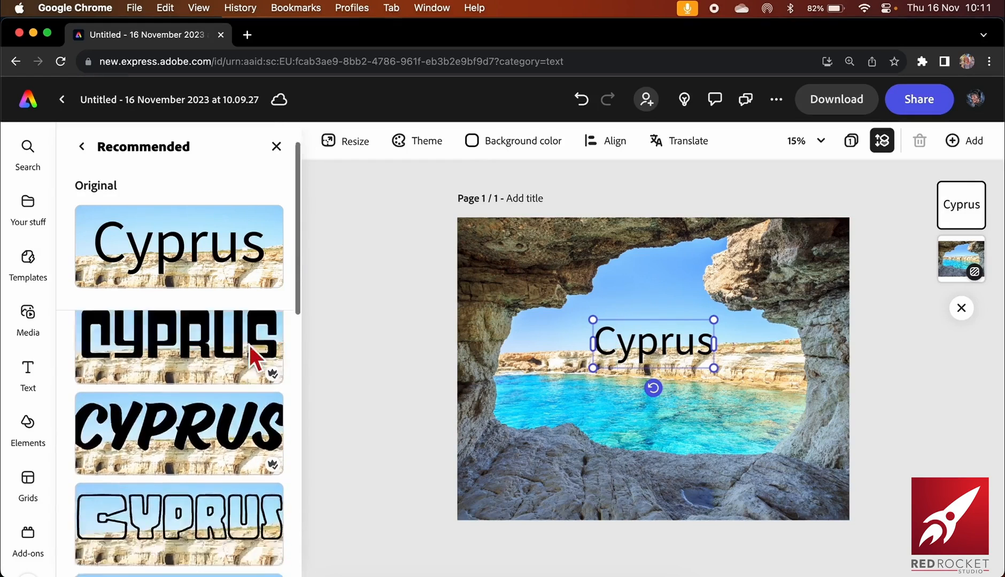
scroll(256, 355, "down", 3)
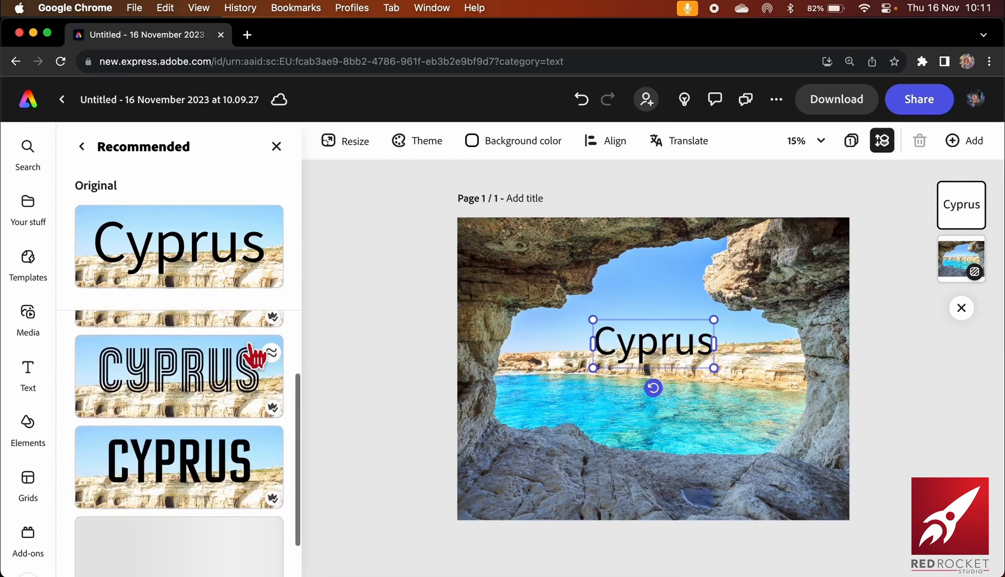
scroll(251, 350, "down", 8)
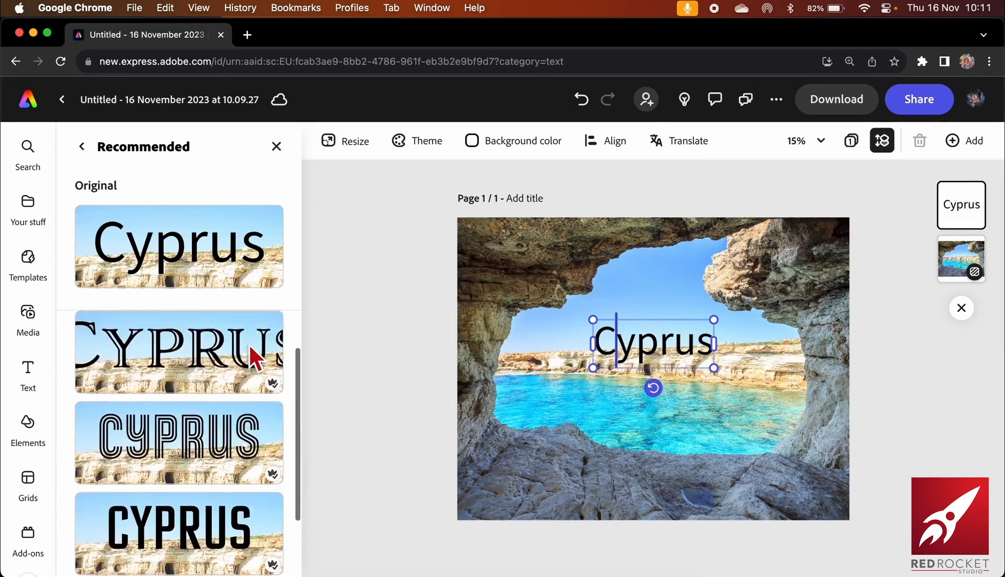
scroll(256, 355, "up", 10)
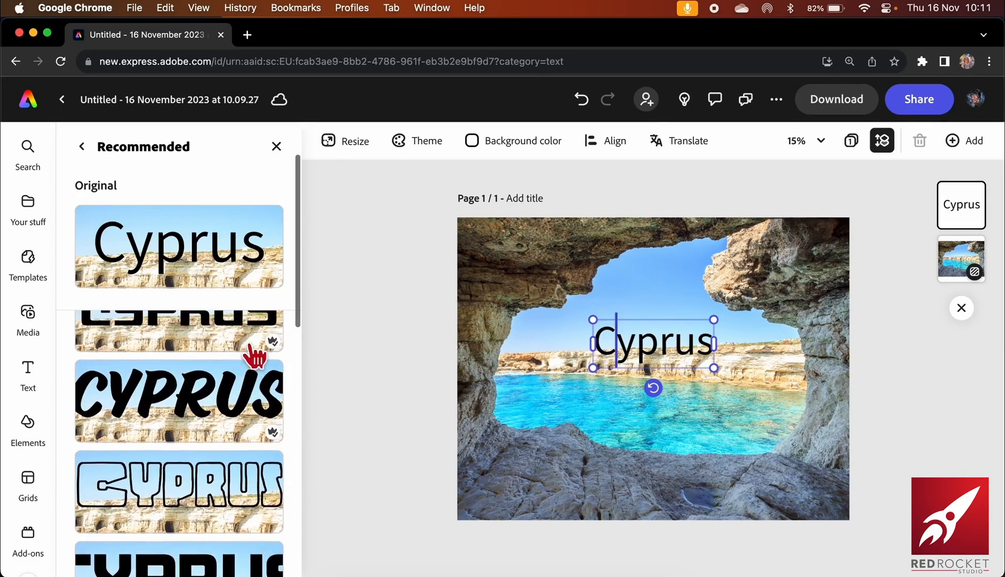
left_click(213, 468)
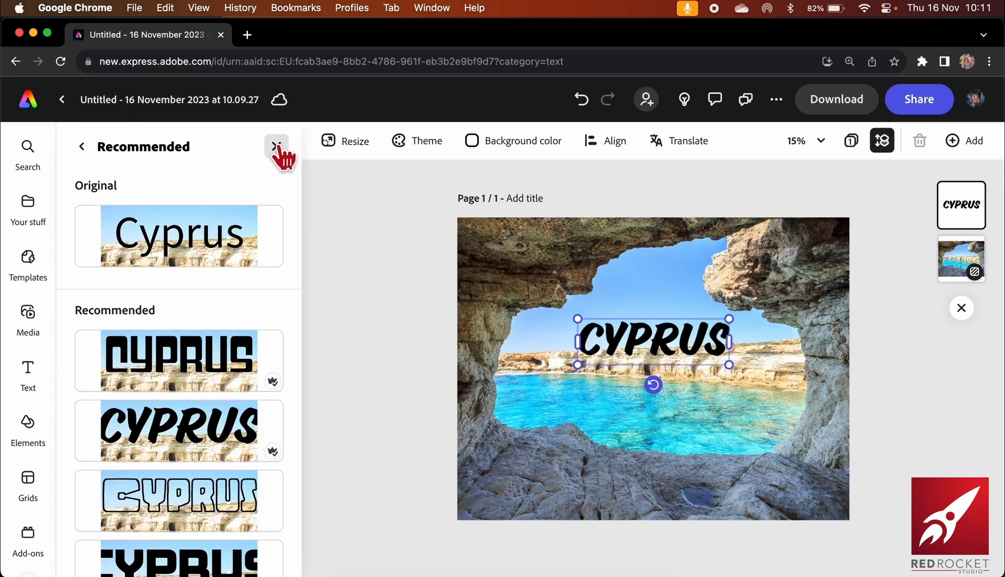
left_click(83, 150)
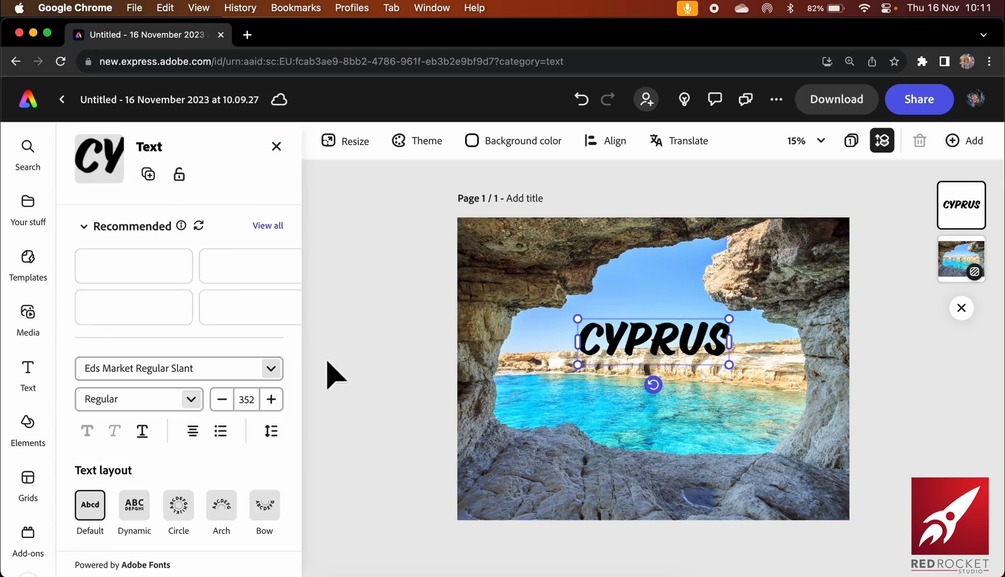
Set the Cyprus title's font to Adlery Pro and move the title slightly down on the page
left_click(271, 369)
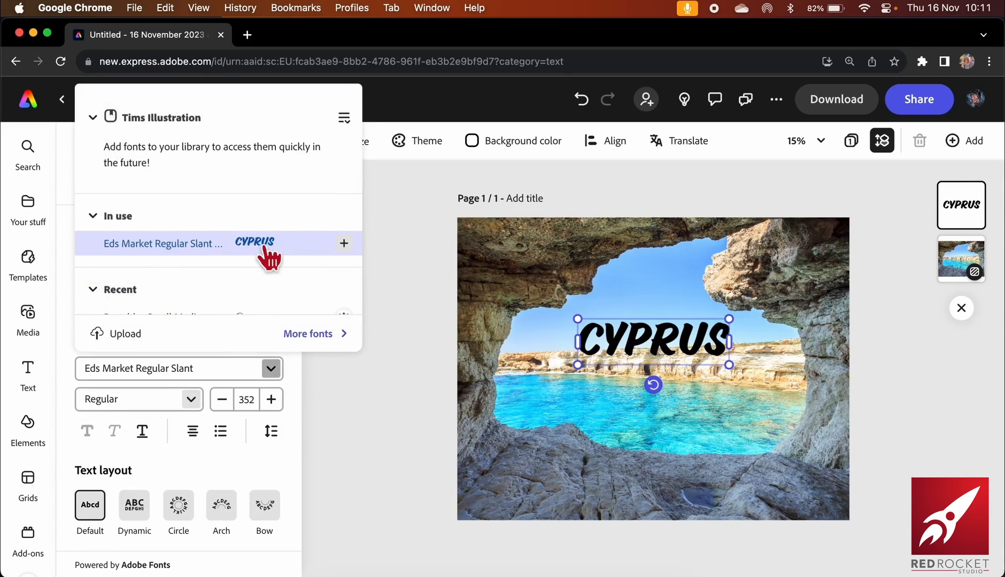
scroll(269, 254, "down", 5)
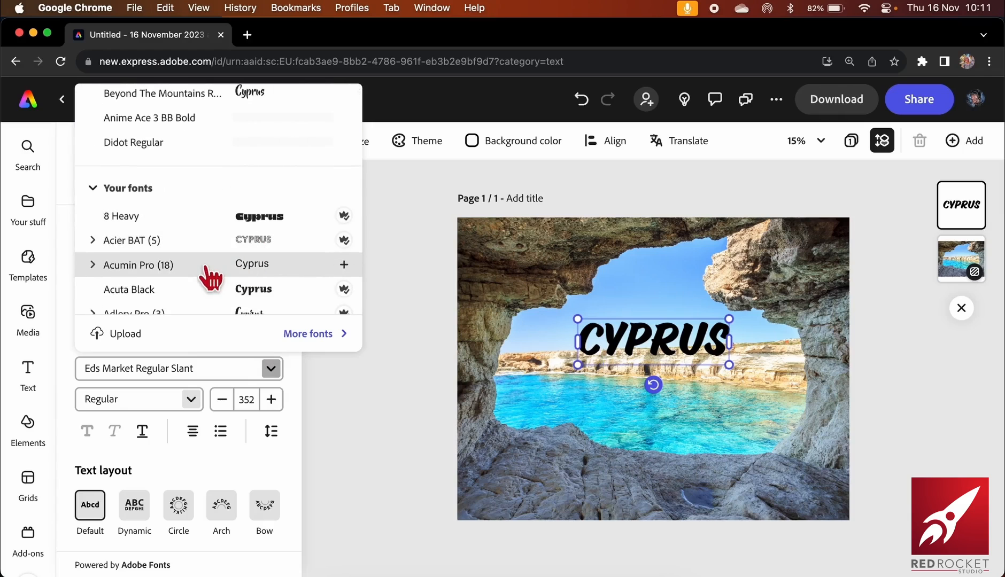
scroll(210, 274, "down", 3)
scroll(209, 273, "up", 1)
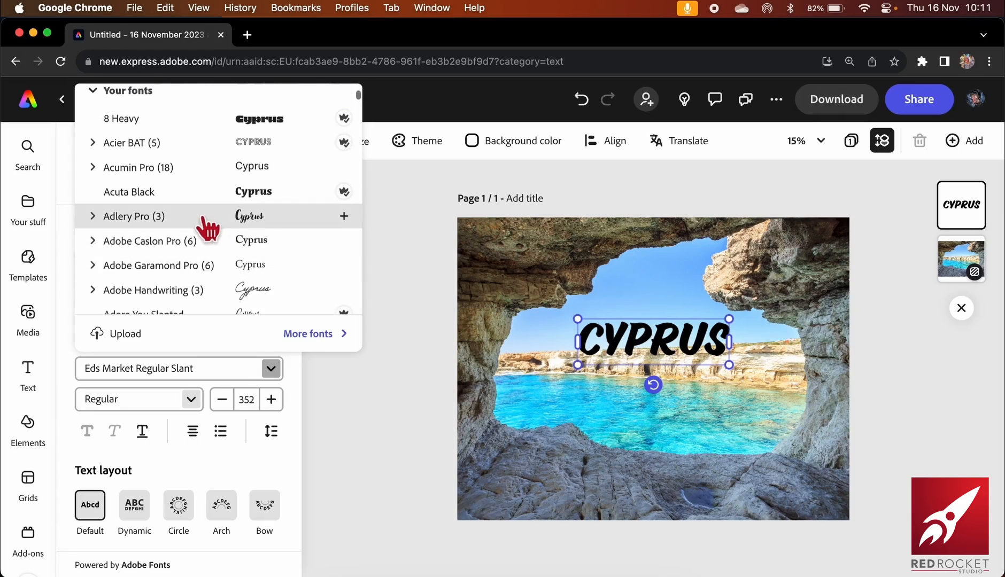
left_click(201, 216)
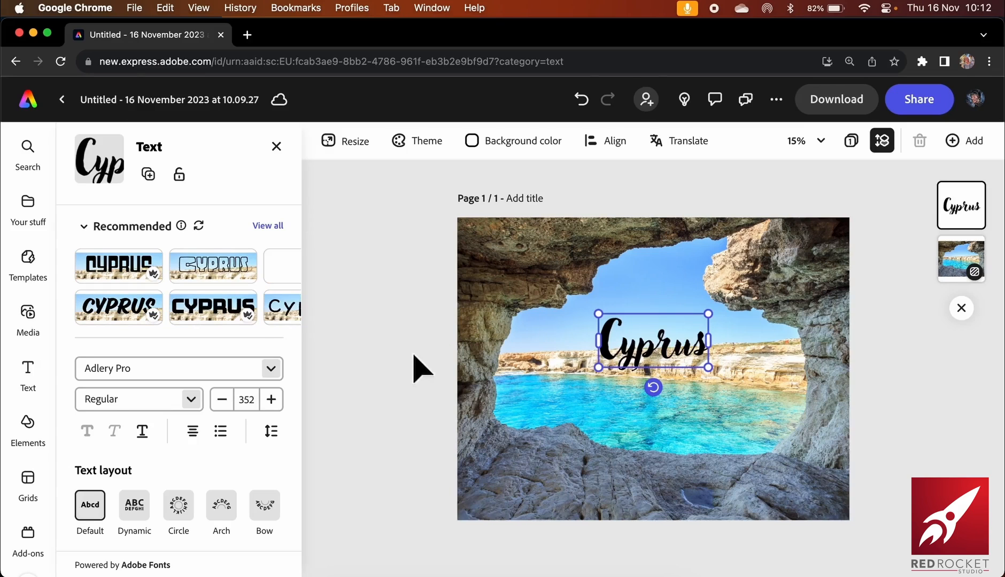
left_click_drag(629, 349, 629, 364)
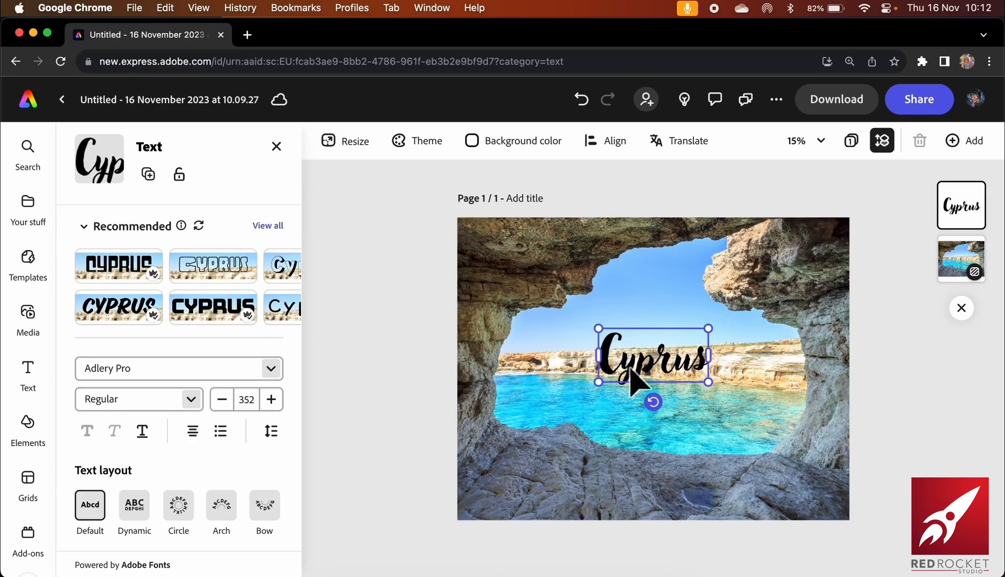
scroll(281, 454, "down", 4)
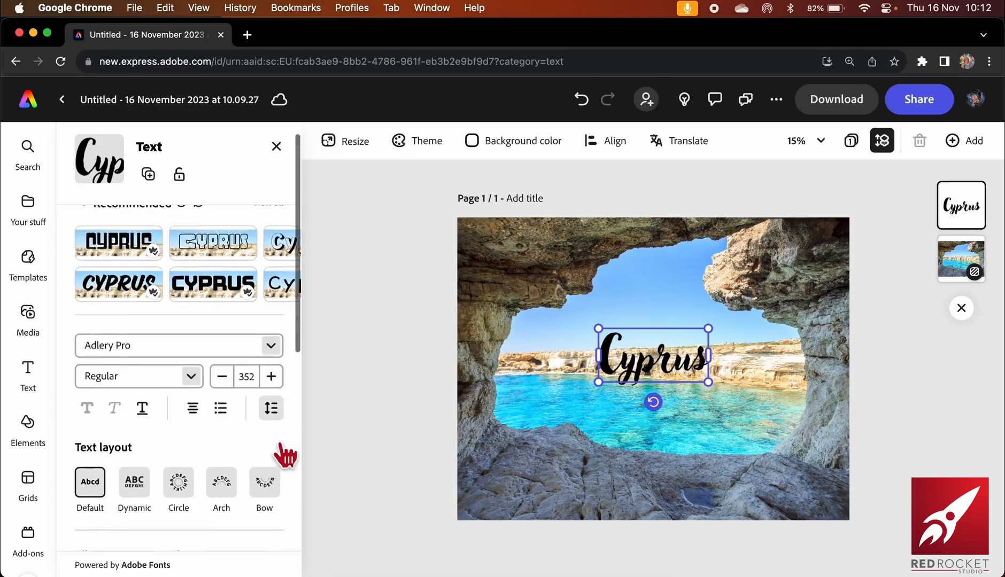
Fill the Cyprus title with a sandy colour sampled from the cliffs in the background photo
left_click(100, 493)
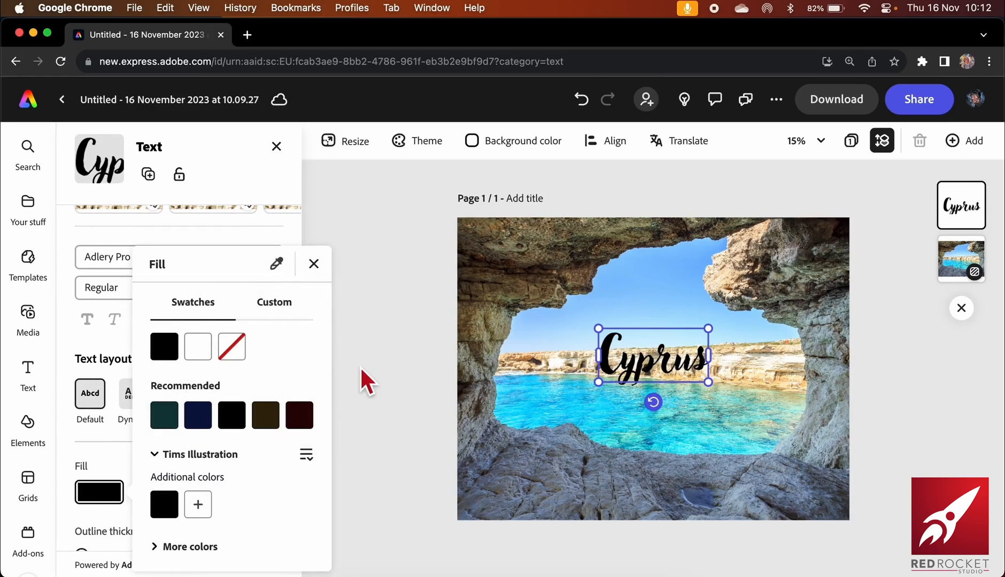
left_click(276, 263)
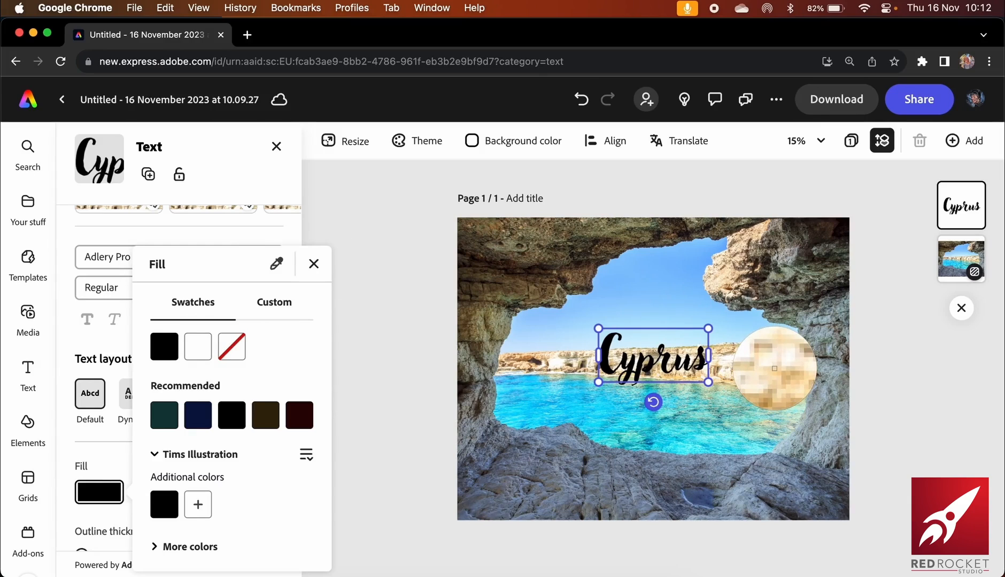
left_click(774, 368)
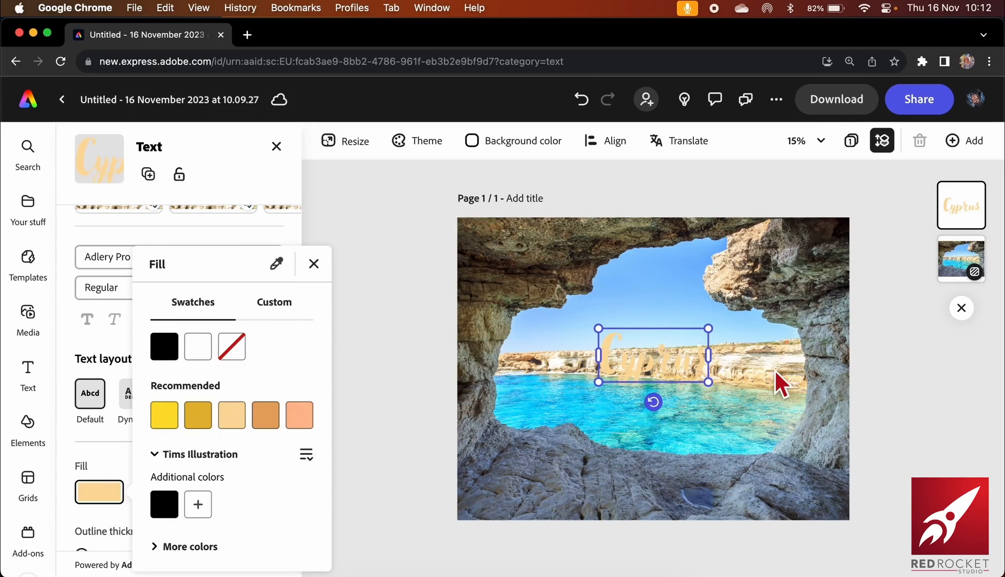
Adjust the Cyprus title's custom fill colour to the golden yellow #F2CB61
left_click(276, 302)
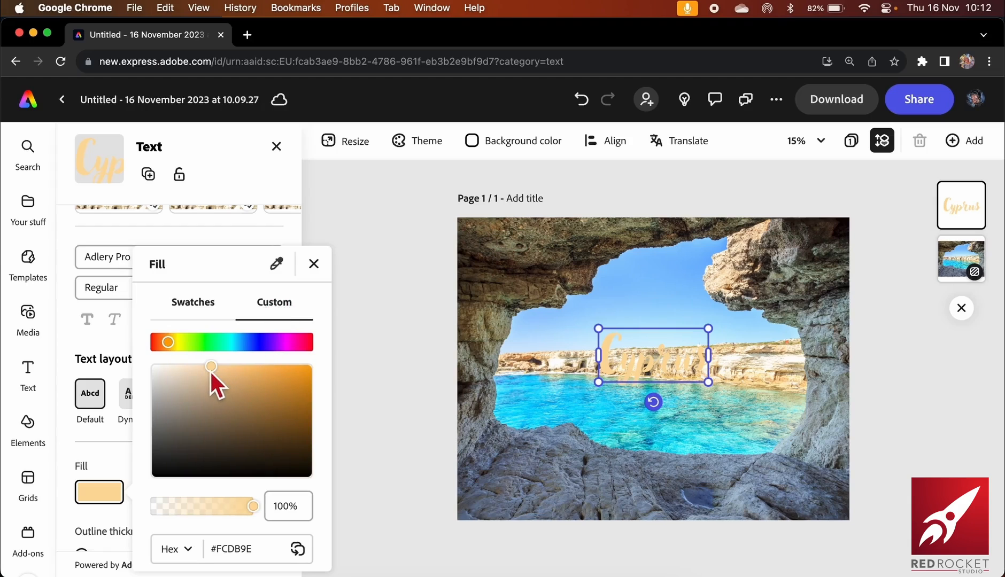
left_click_drag(172, 342, 252, 373)
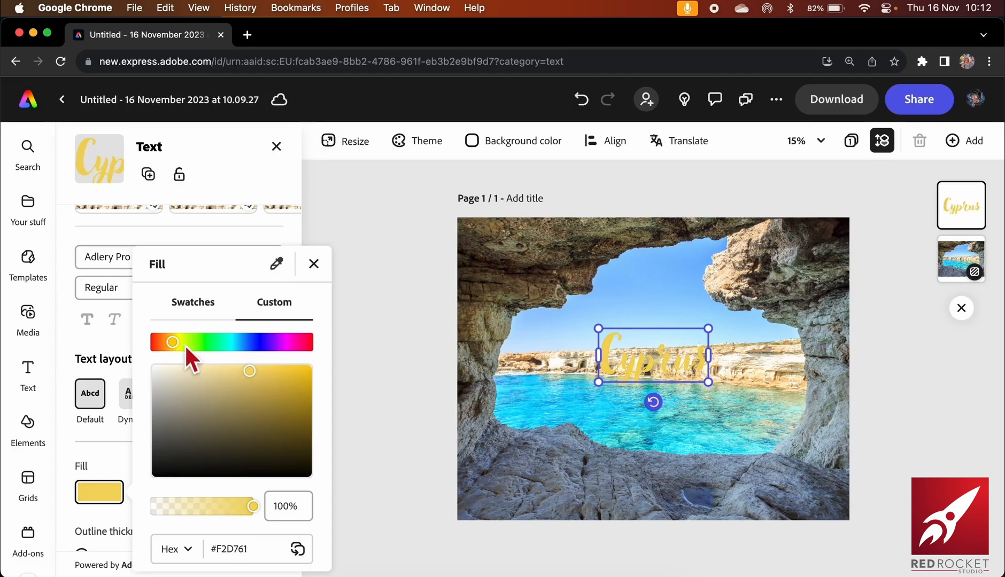
left_click_drag(174, 342, 173, 342)
left_click_drag(173, 342, 181, 341)
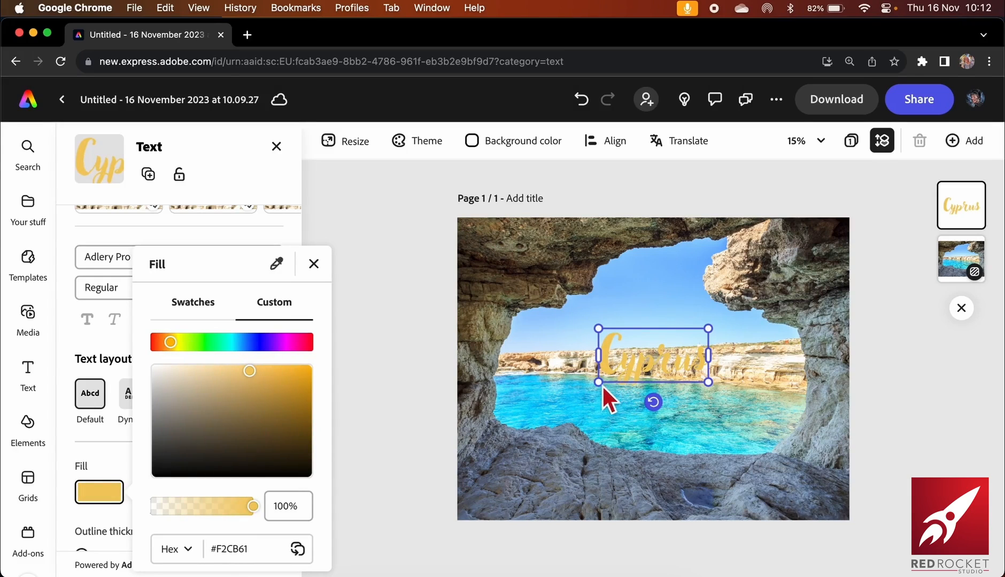
left_click(568, 387)
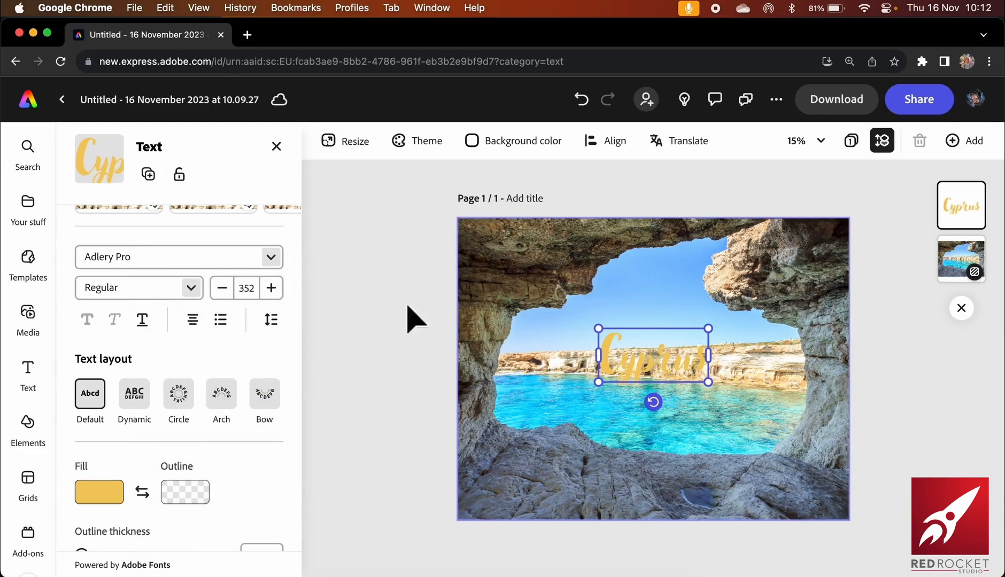
left_click(541, 297)
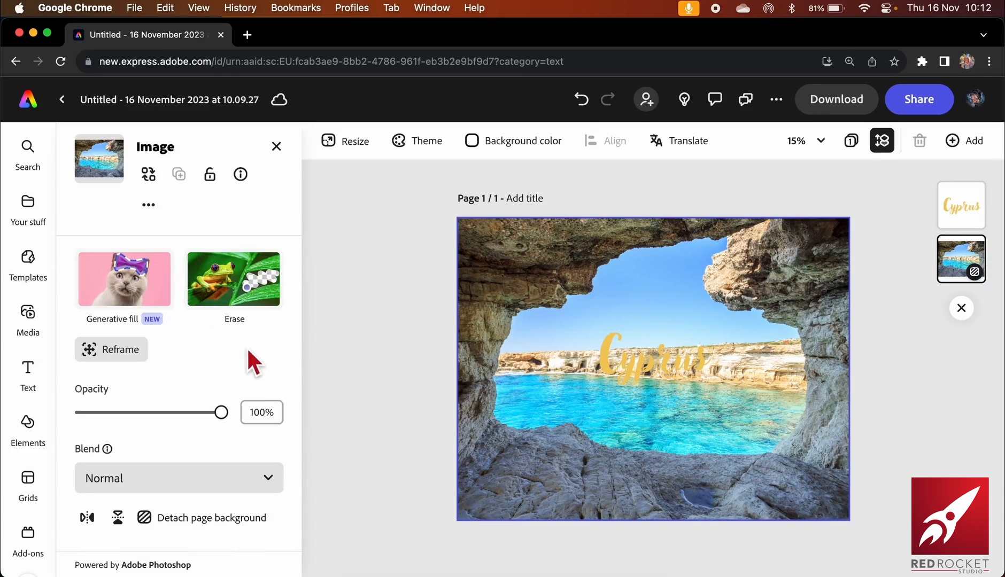
Add a gold texture image from a photo search for "gold" and place it enlarged above the Cyprus title
left_click(33, 315)
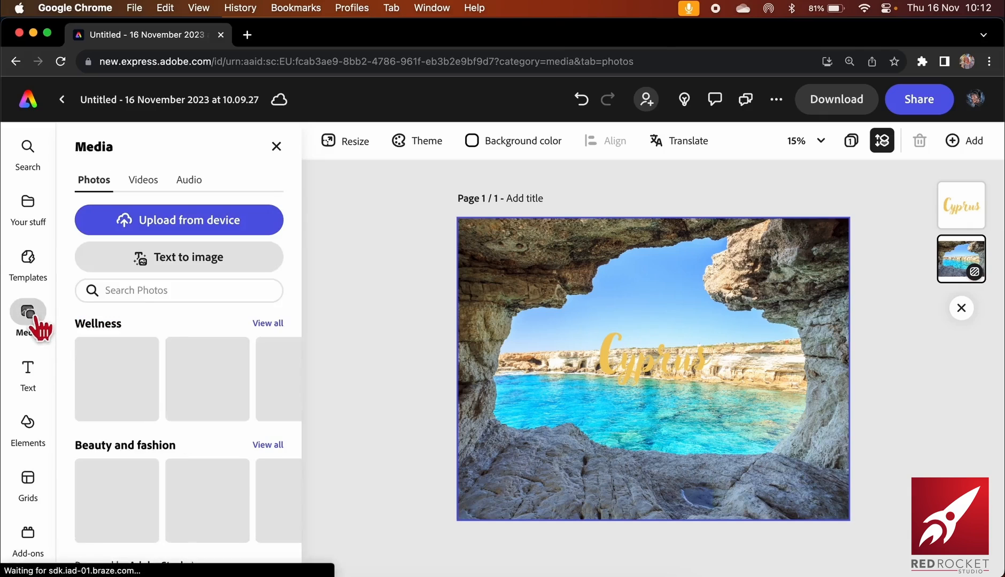
left_click(175, 295)
type("g")
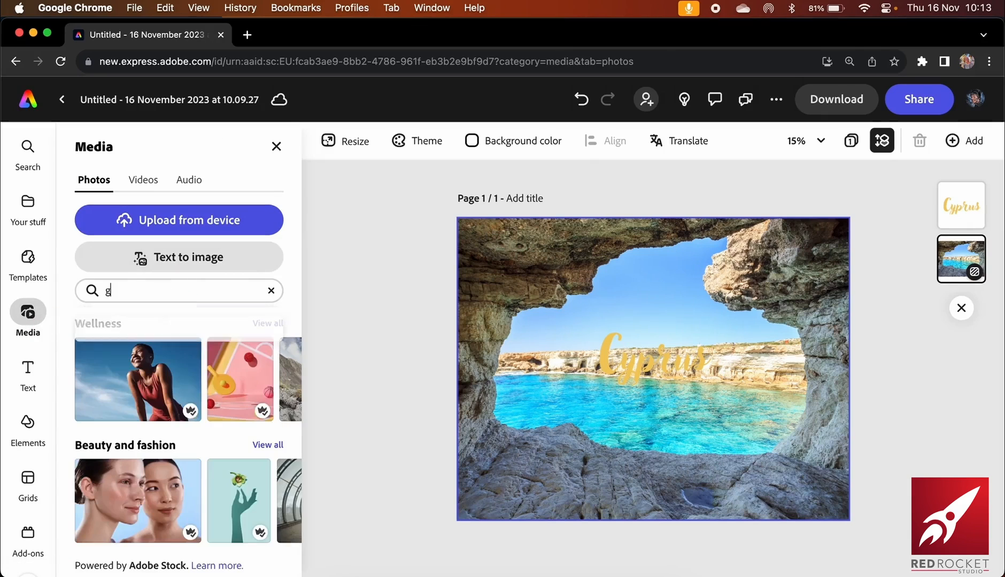
type("old")
key("Return")
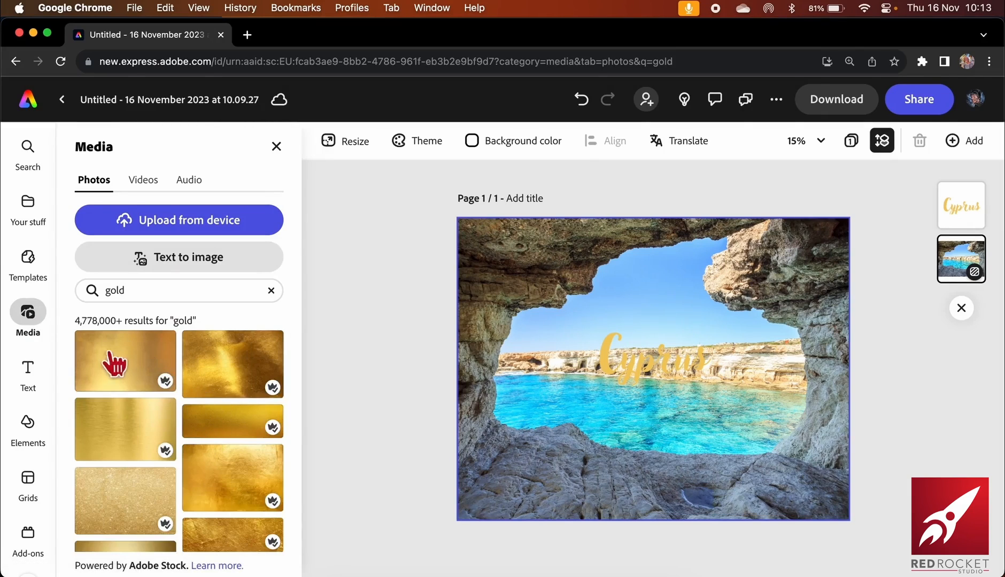
left_click(231, 426)
left_click(508, 228)
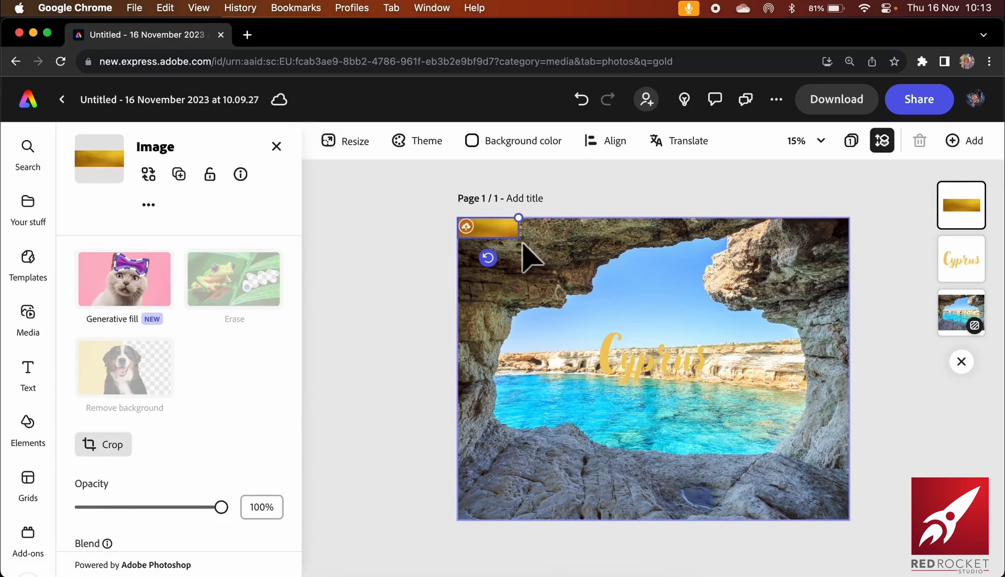
left_click_drag(518, 219, 644, 179)
left_click_drag(611, 234, 665, 306)
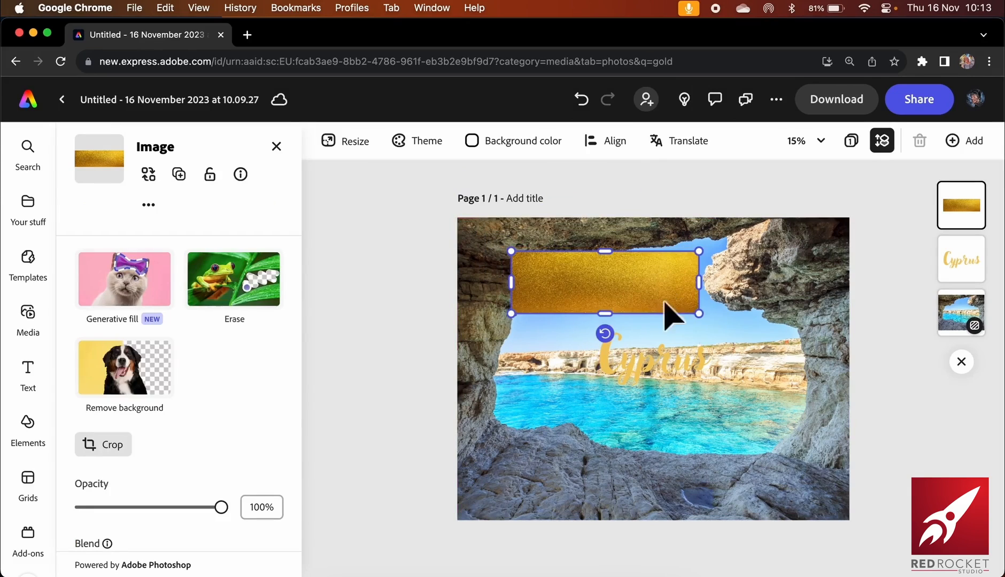
Recolour the Cyprus title's fill with a gold tone sampled from the gold texture image
left_click(666, 375)
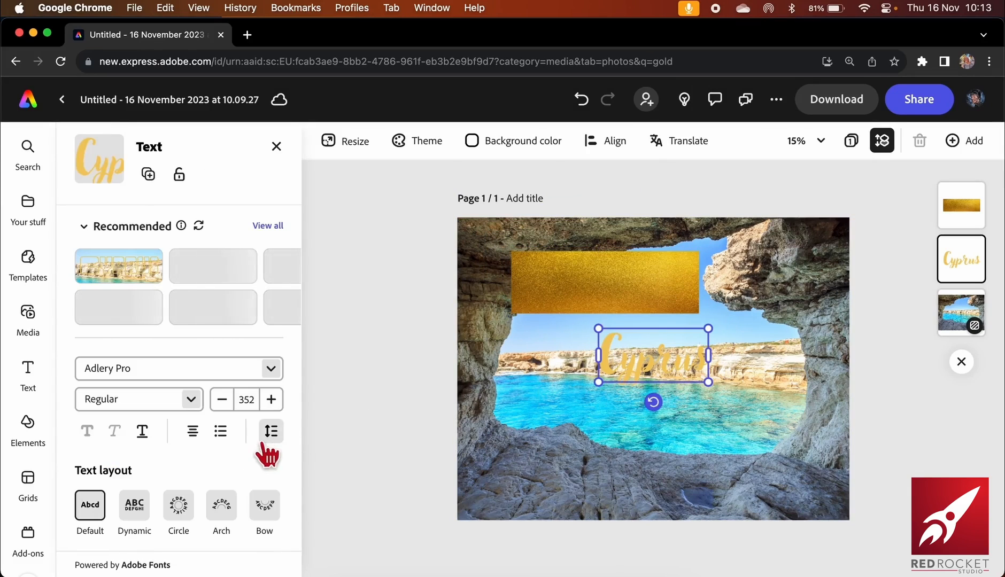
scroll(263, 465, "down", 3)
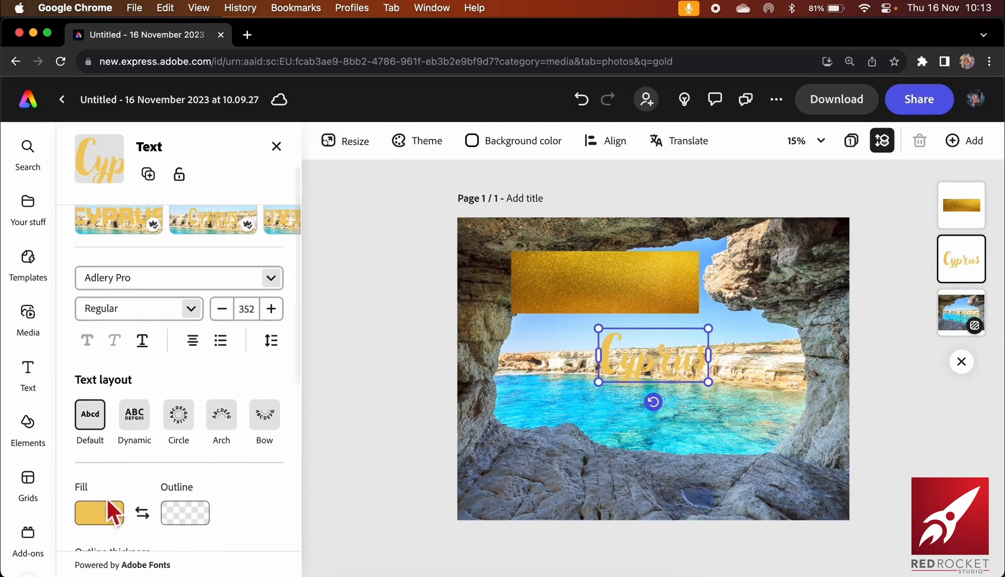
left_click(104, 512)
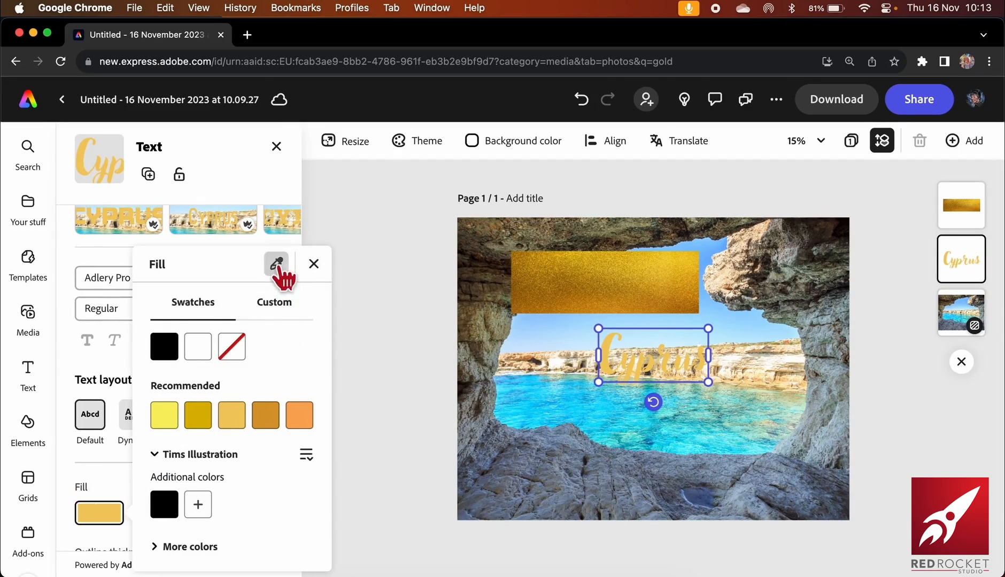
left_click(276, 264)
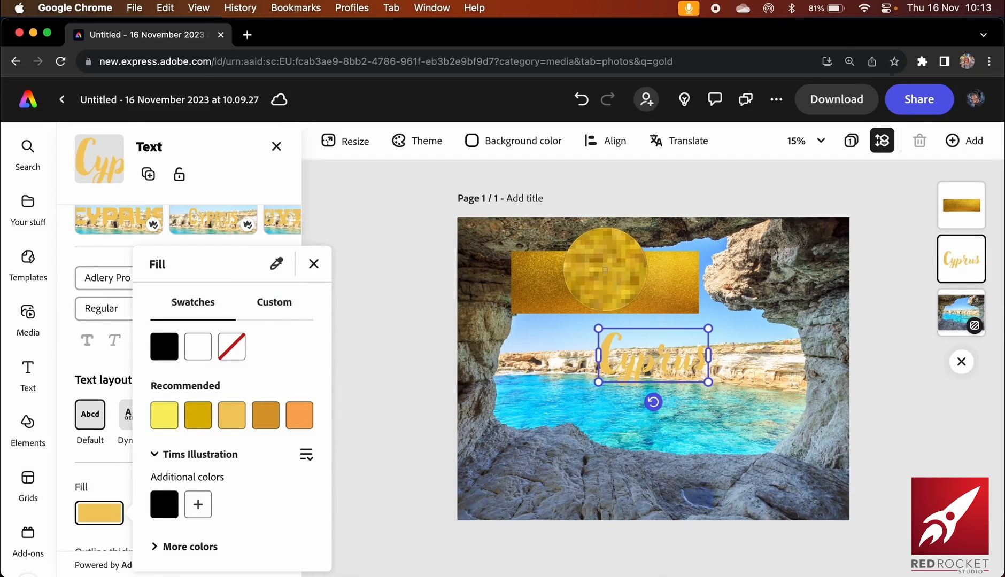
left_click(604, 270)
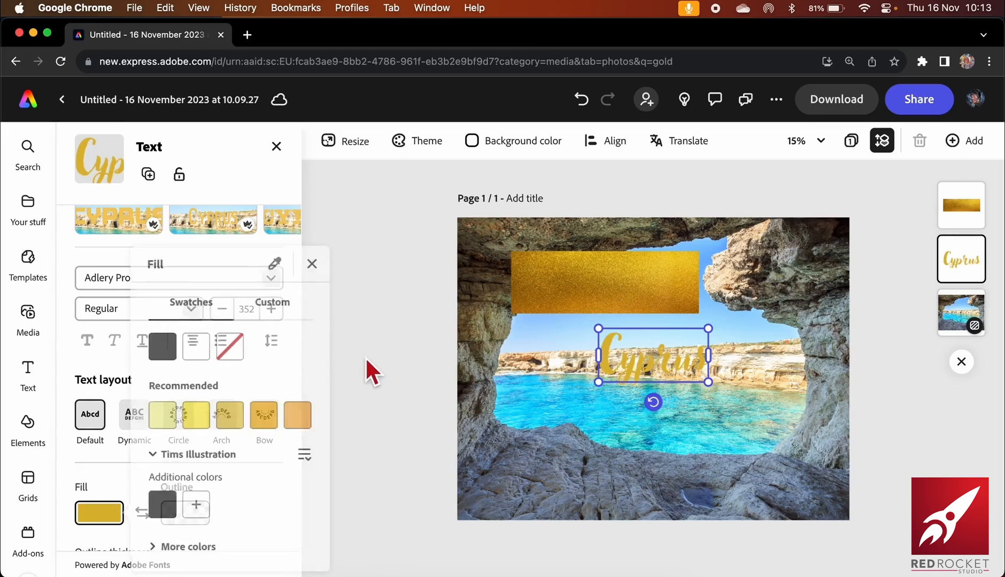
left_click(365, 356)
Delete the gold texture image and move the Cyprus title up into the sky area of the photo
left_click(597, 289)
key("Delete")
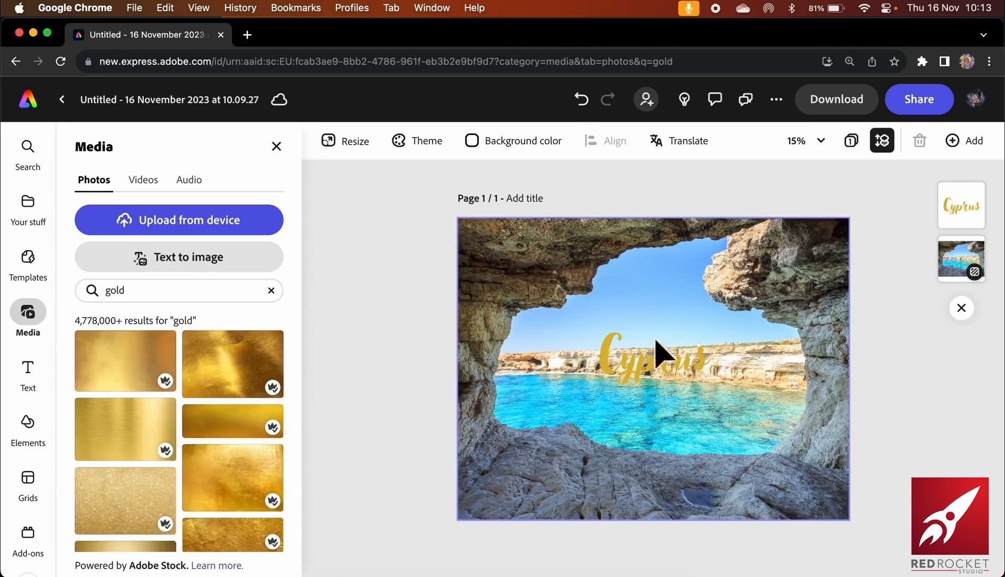
left_click_drag(659, 369, 654, 318)
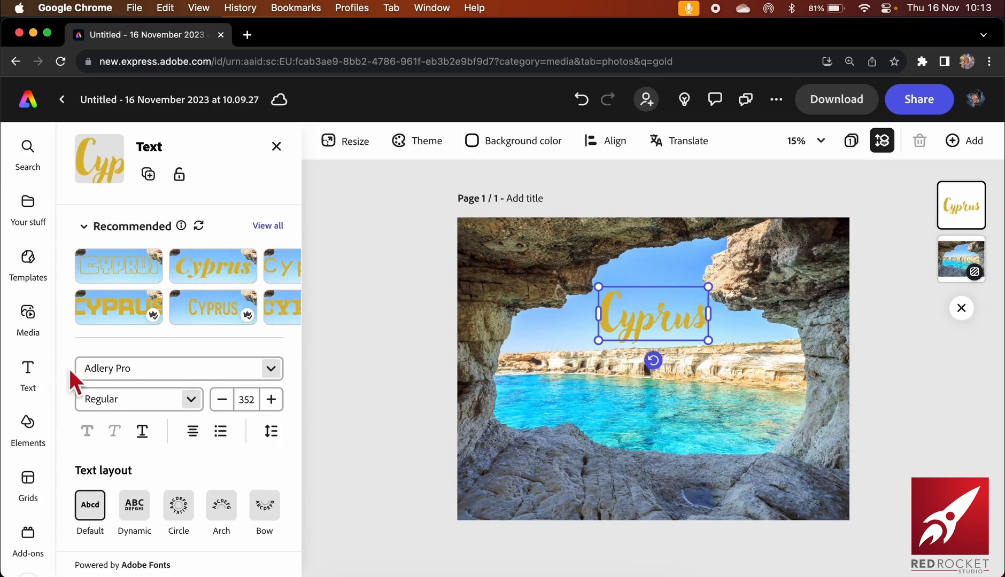
Add a plain straight horizontal line from the Lines and arrows shapes to the page
left_click(33, 424)
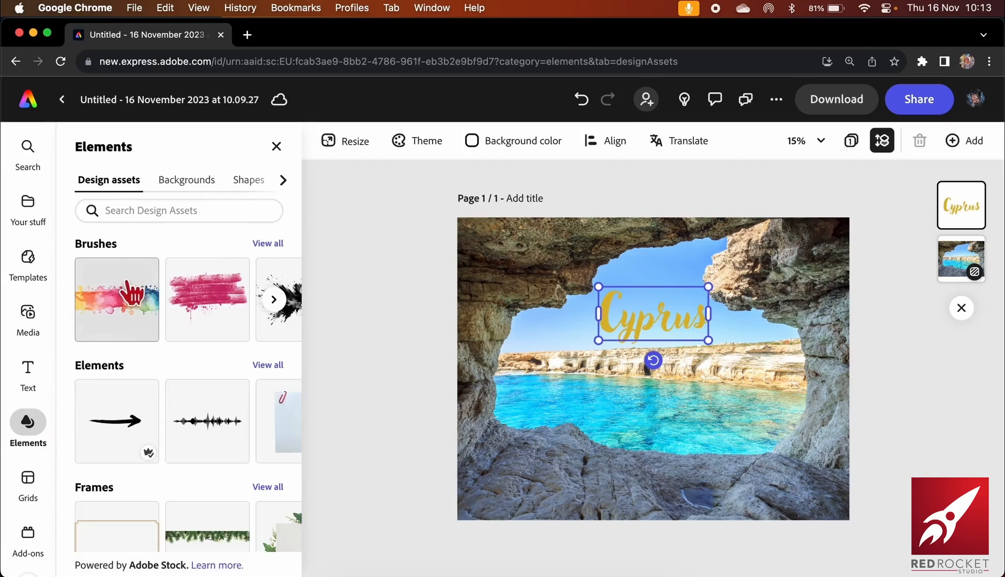
scroll(182, 342, "down", 1)
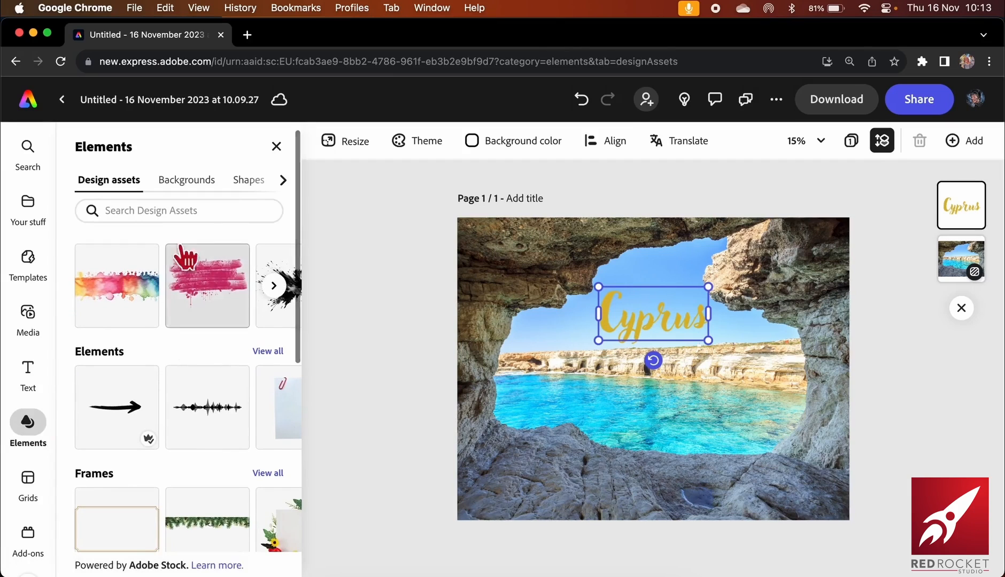
left_click(257, 181)
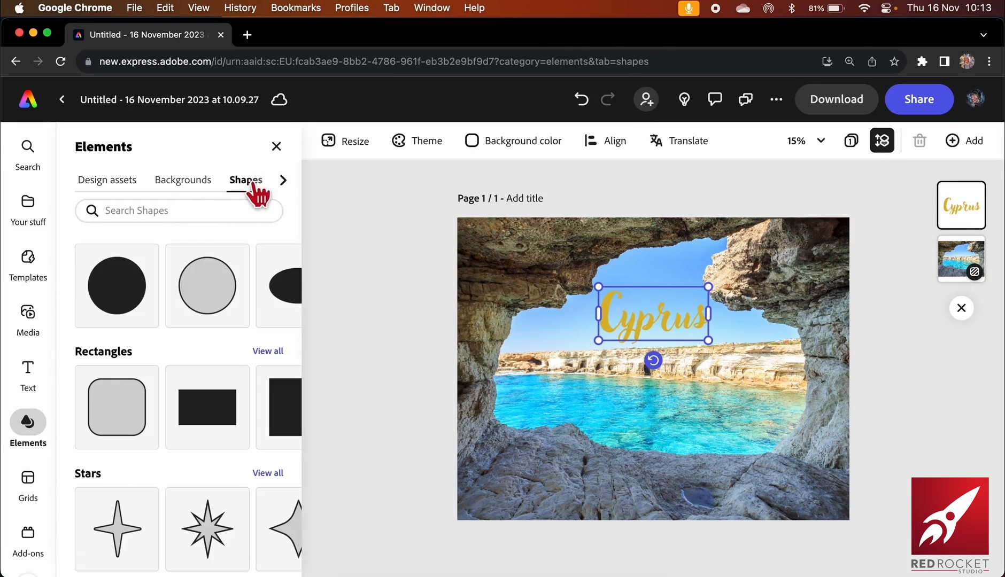
scroll(197, 329, "down", 10)
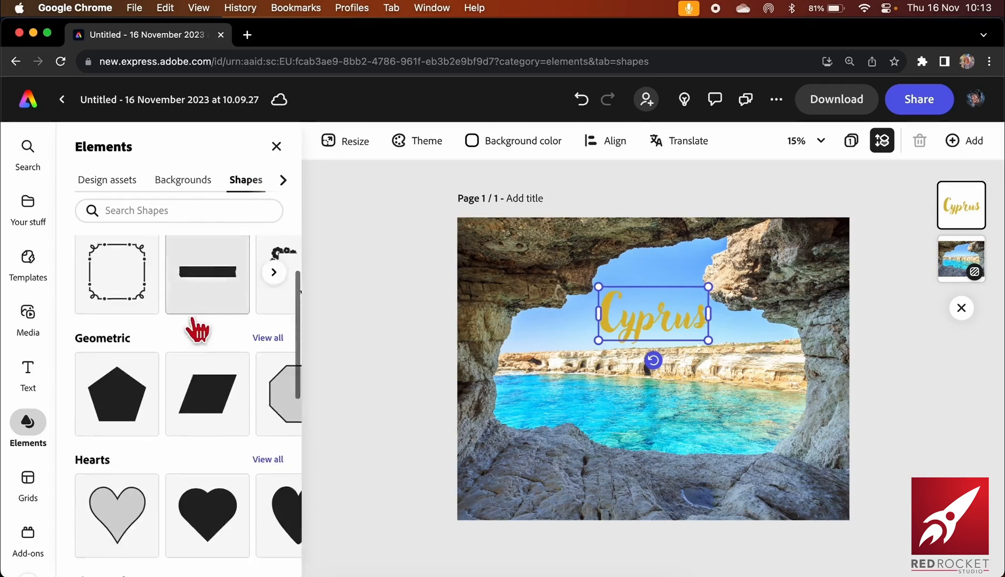
scroll(198, 330, "down", 5)
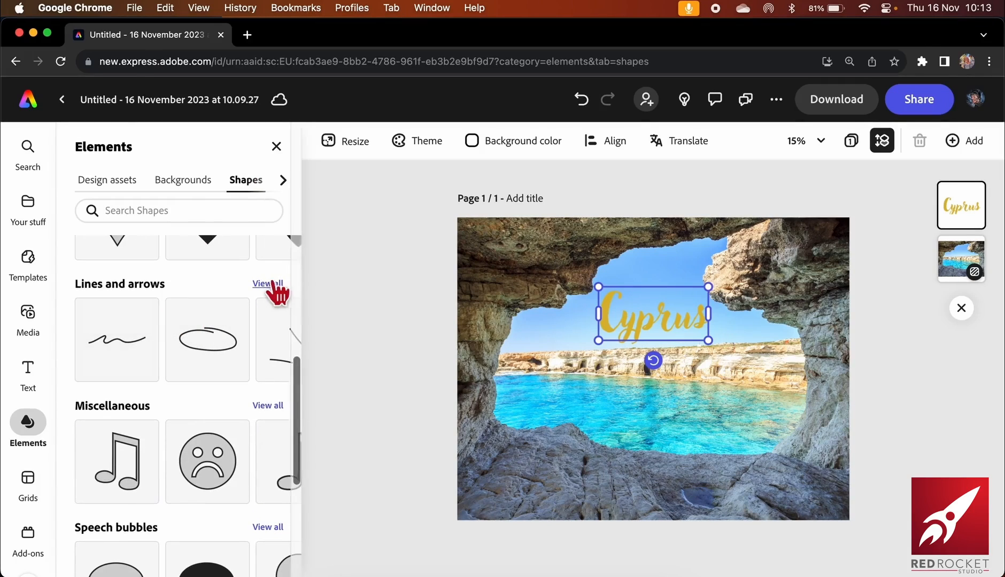
left_click(272, 284)
scroll(190, 432, "down", 2)
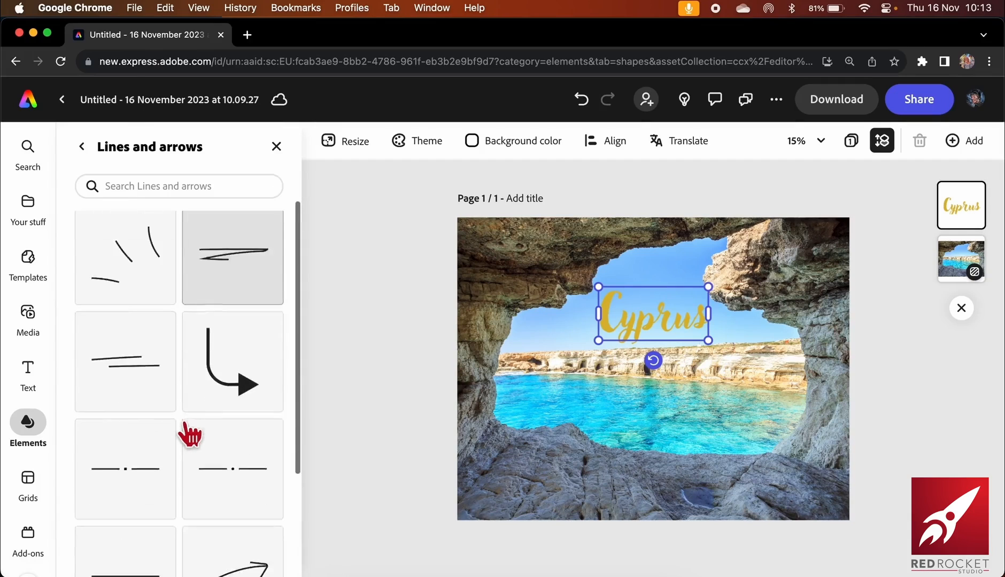
scroll(190, 436, "down", 5)
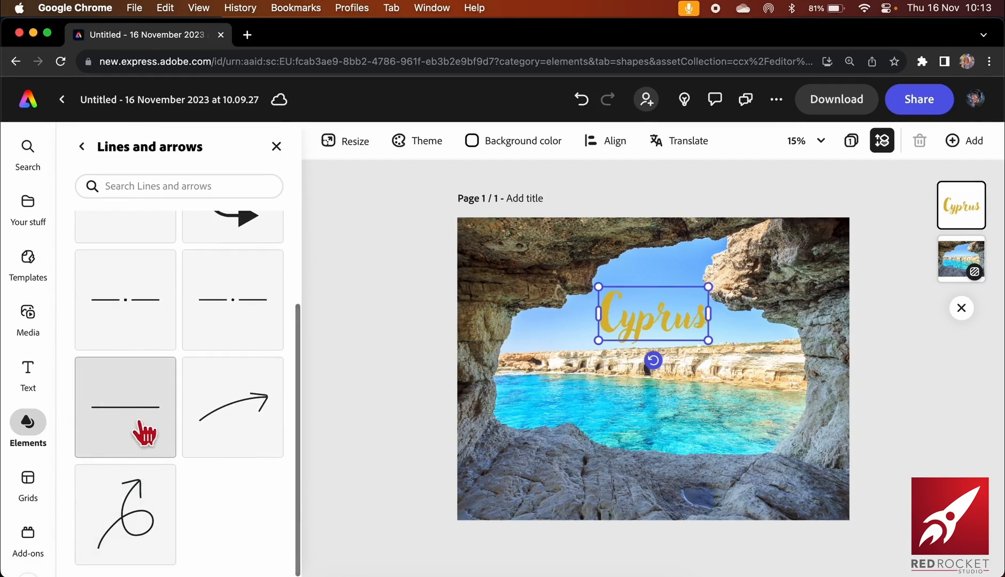
left_click(143, 433)
left_click(633, 369)
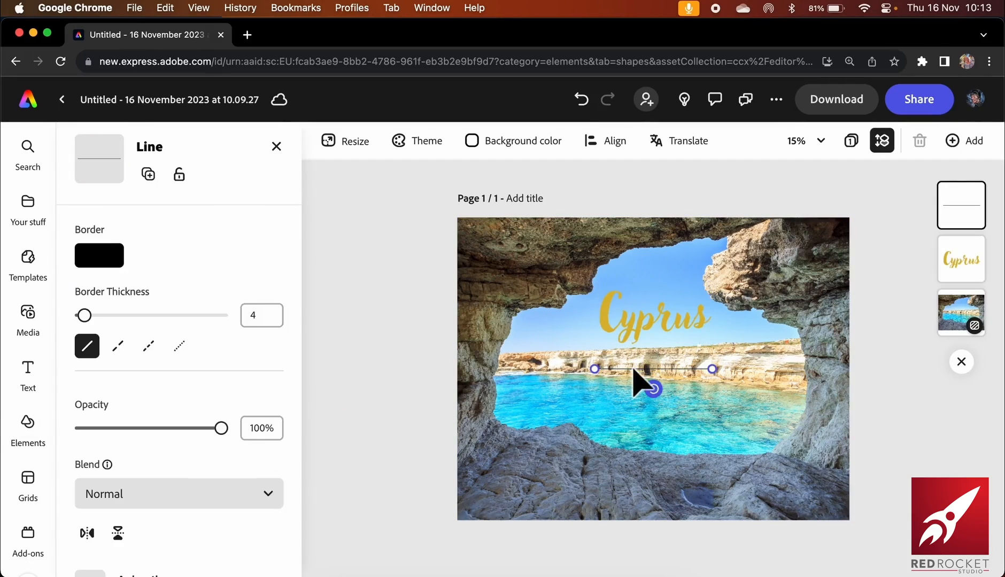
Colour the line with the gold sampled from the Cyprus title and set its border thickness to 12
left_click(101, 258)
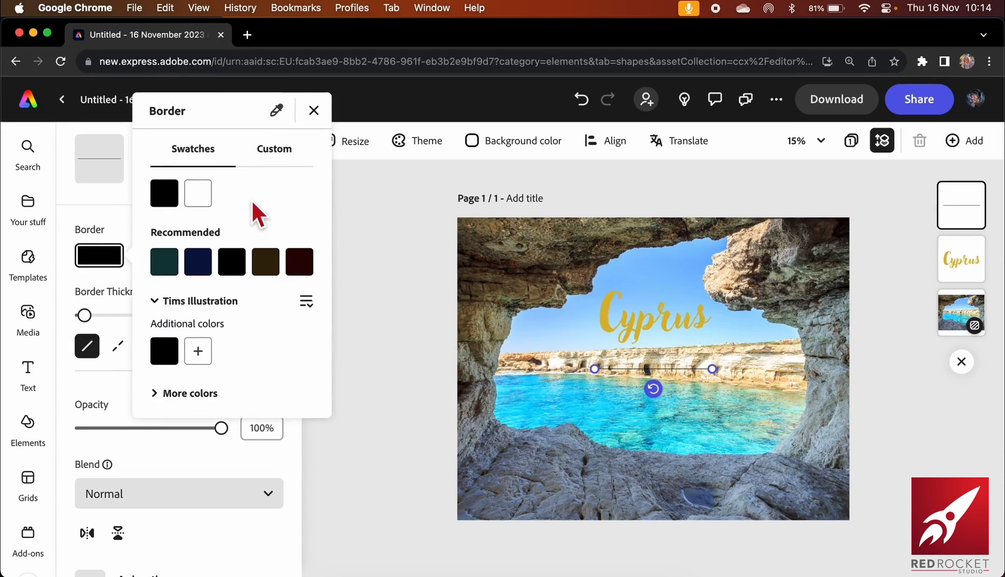
left_click(275, 111)
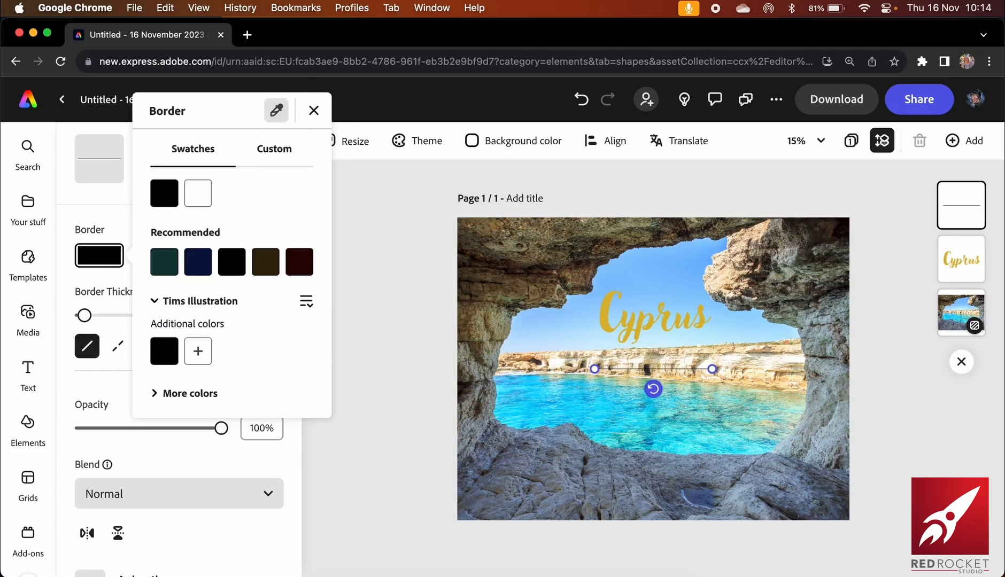
left_click(623, 320)
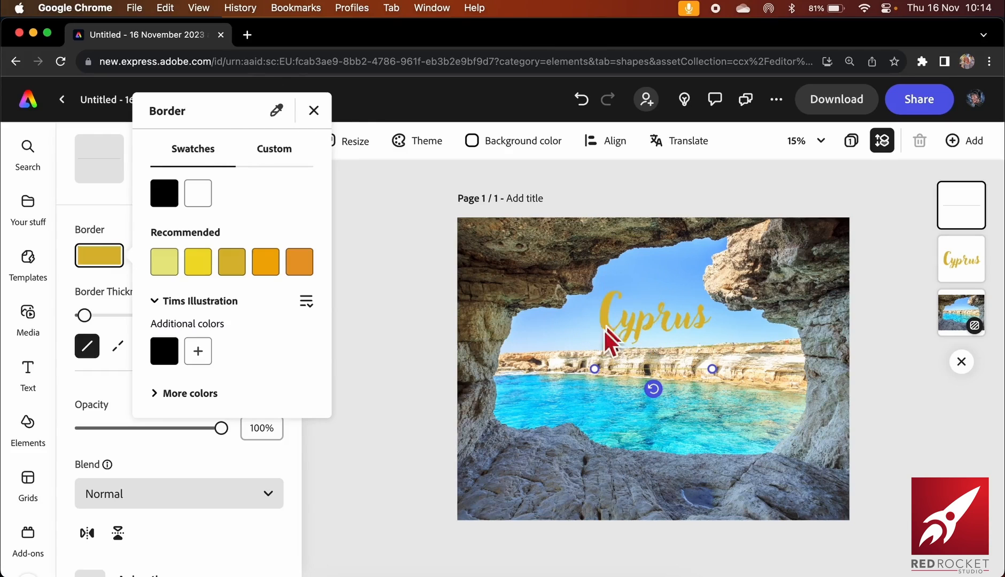
left_click(113, 314)
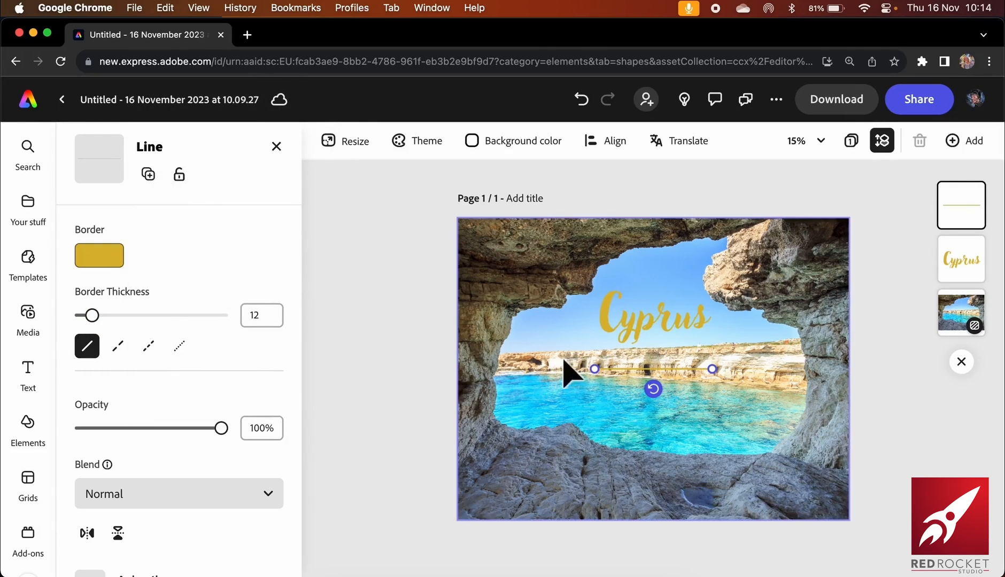
Move the gold line near the page's upper edge and stretch it across the full page width
left_click_drag(618, 370, 475, 239)
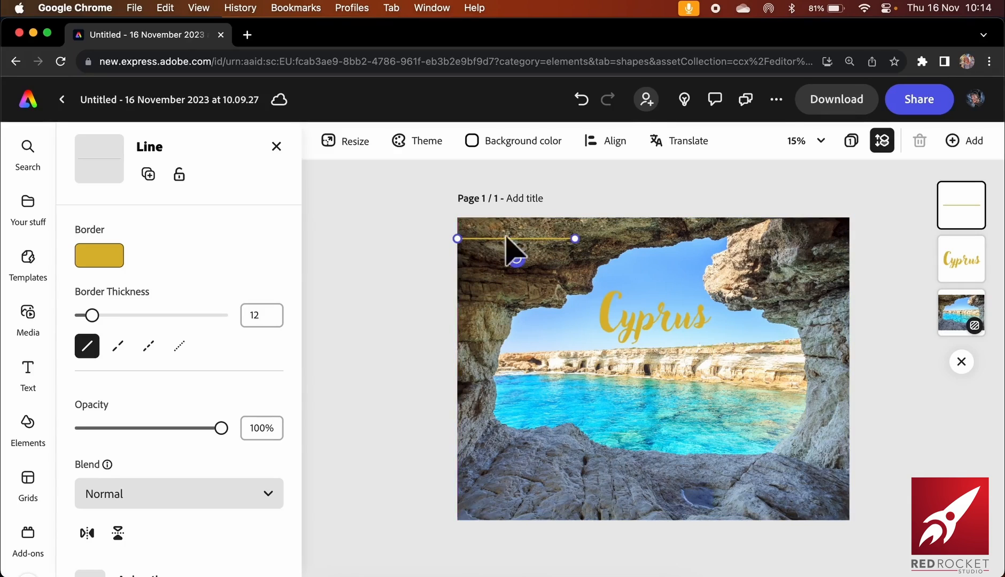
left_click_drag(592, 236, 859, 239)
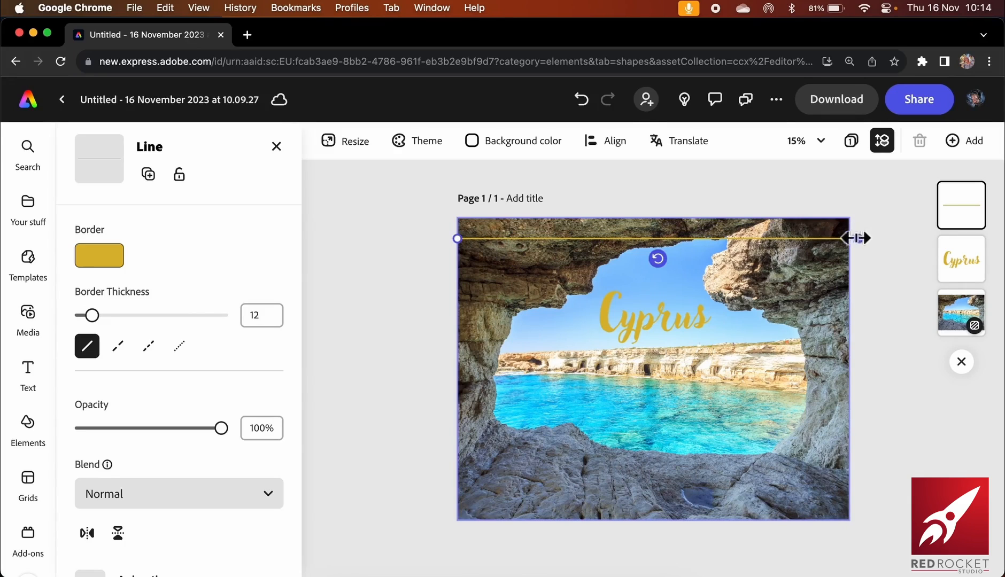
key("alt")
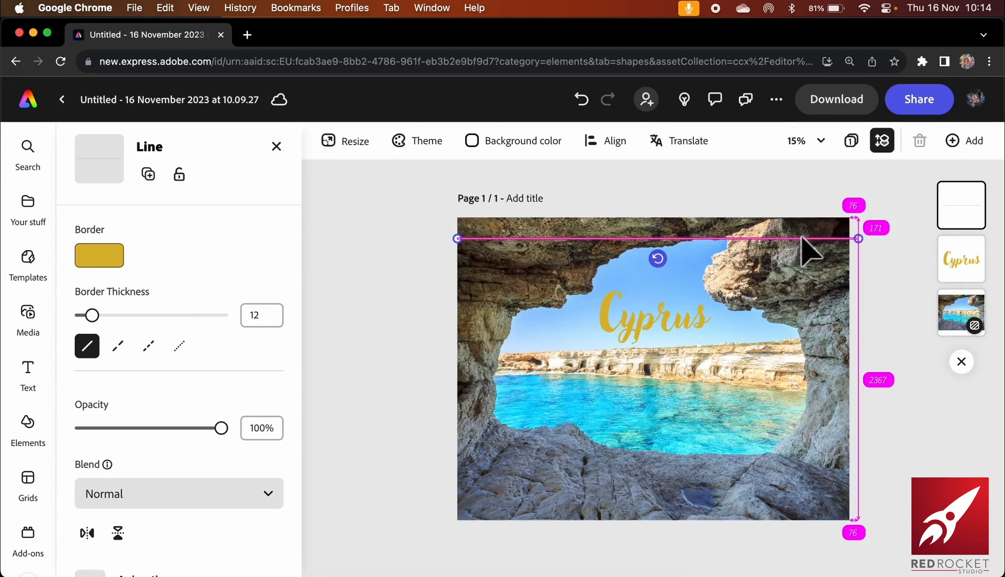
Duplicate the gold line and place the copy across the page near its lower edge
left_click_drag(797, 235, 807, 485)
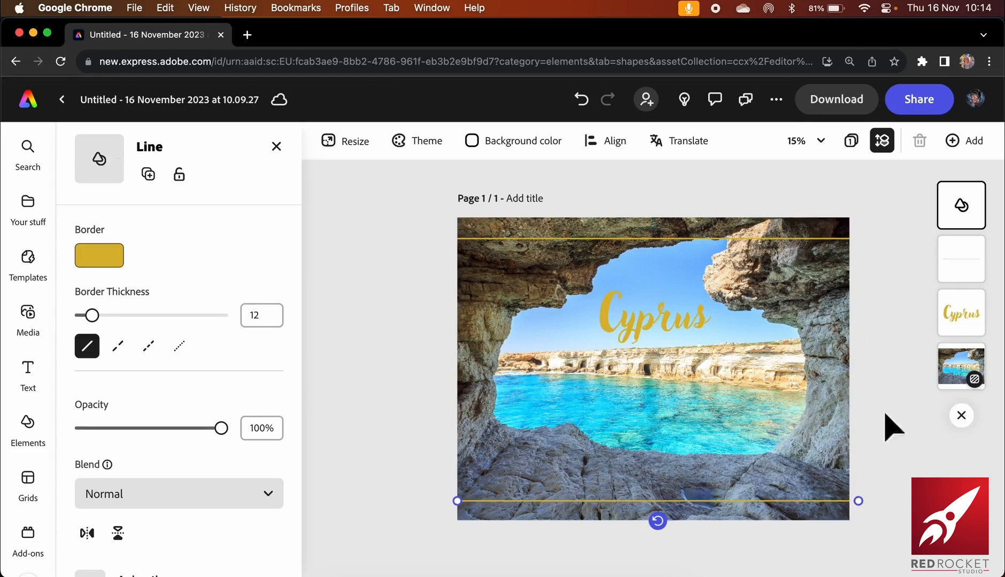
left_click(914, 407)
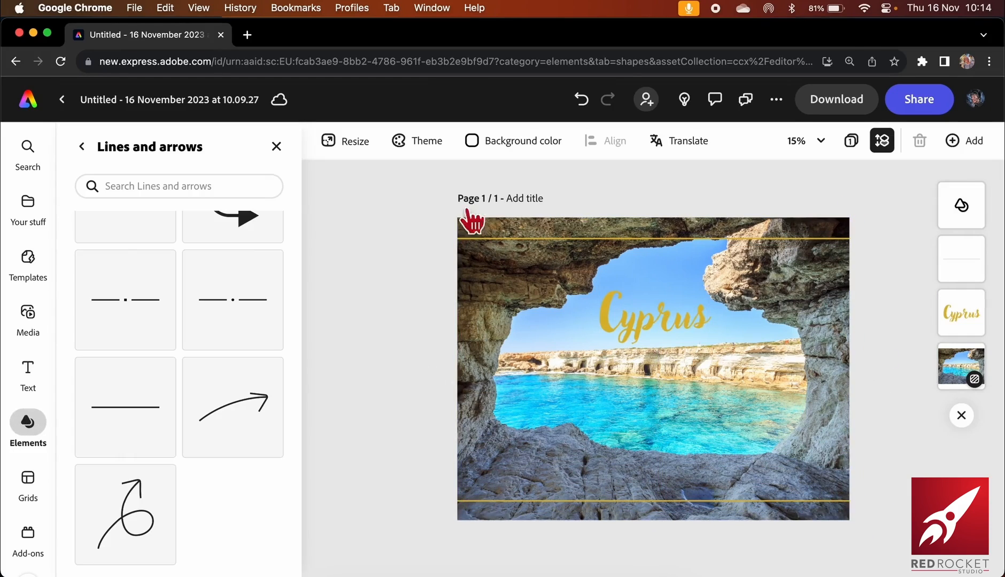
Enlarge the Cyprus title to font size 577 and centre it lower on the photo, over the cliffs and sea
left_click(654, 334)
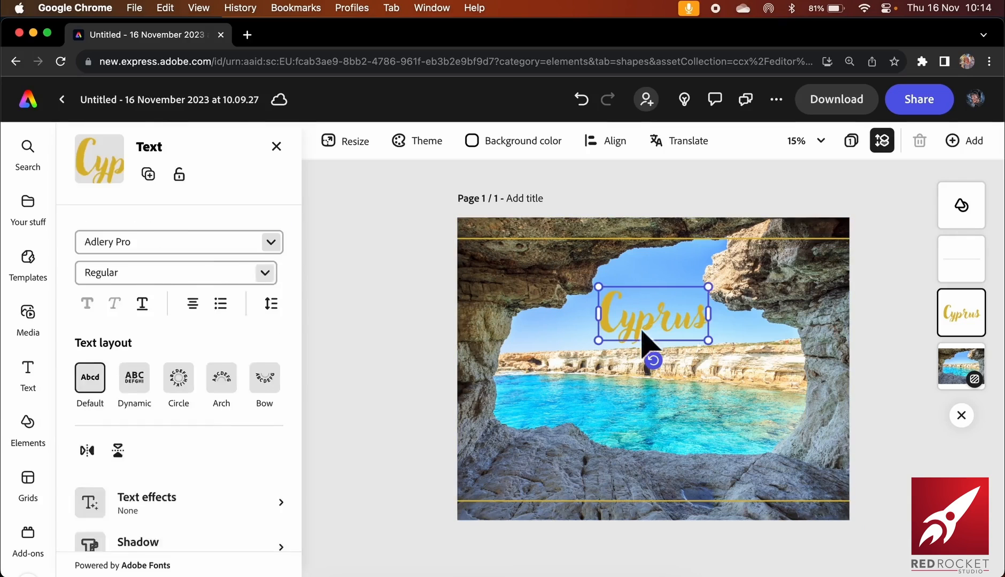
left_click_drag(598, 340, 537, 389)
left_click_drag(609, 364, 647, 377)
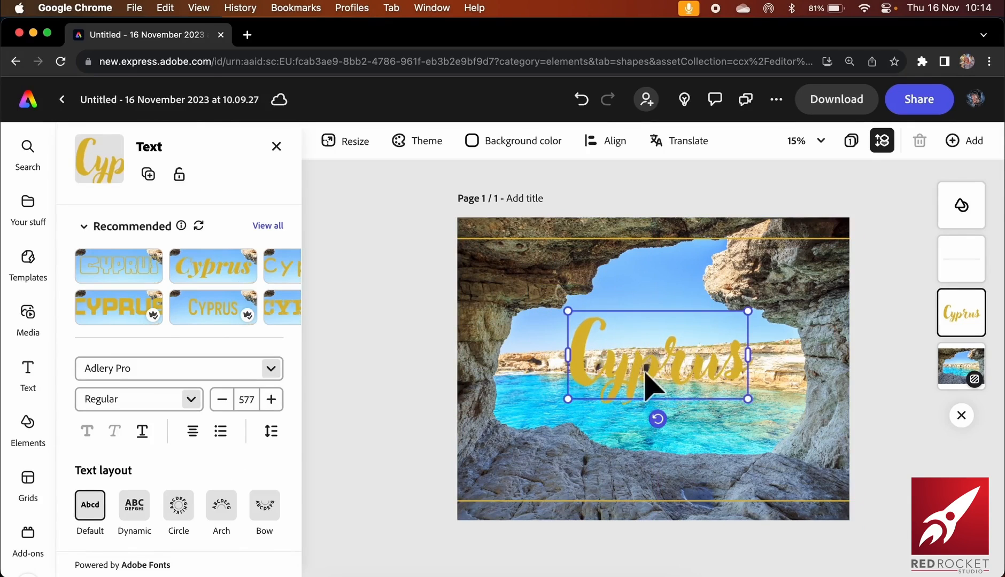
Try a white fill on the Cyprus title and undo the colour change
scroll(247, 449, "down", 5)
left_click(107, 427)
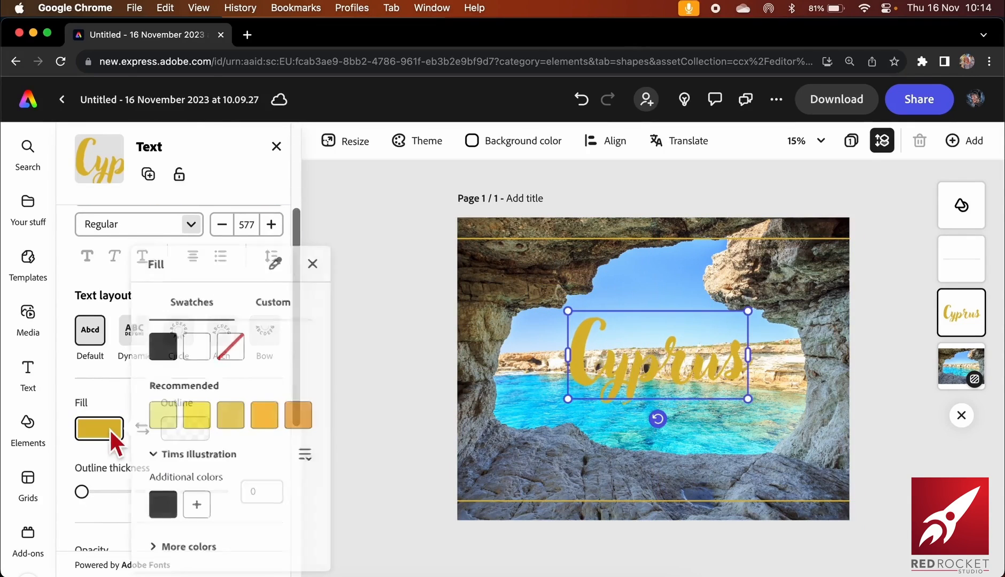
left_click(198, 346)
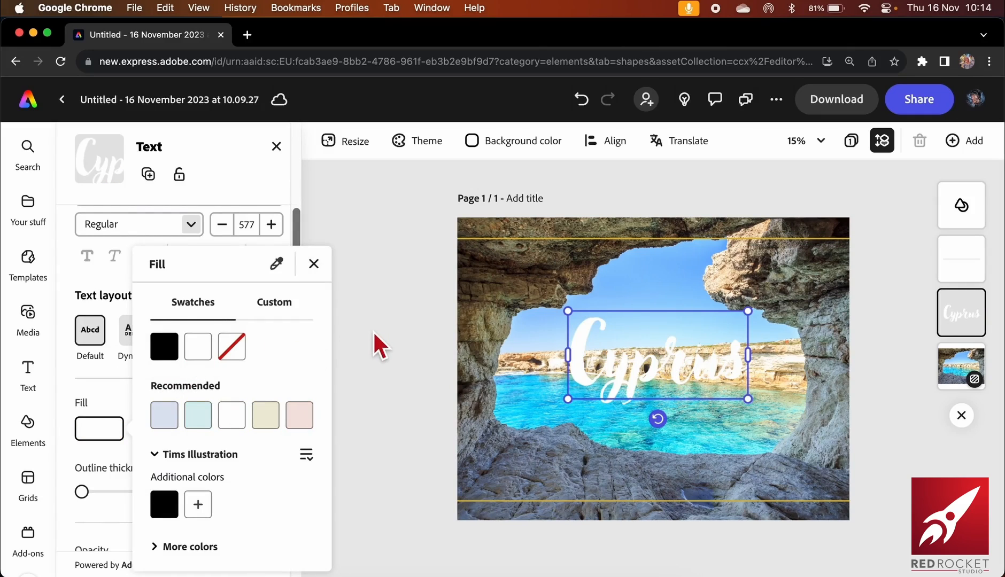
key("super+z")
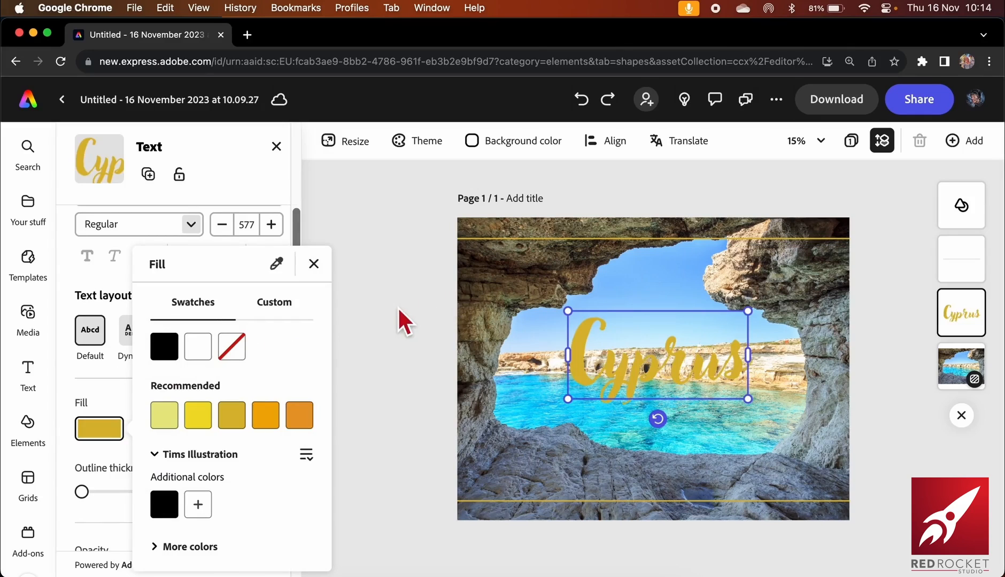
left_click(398, 308)
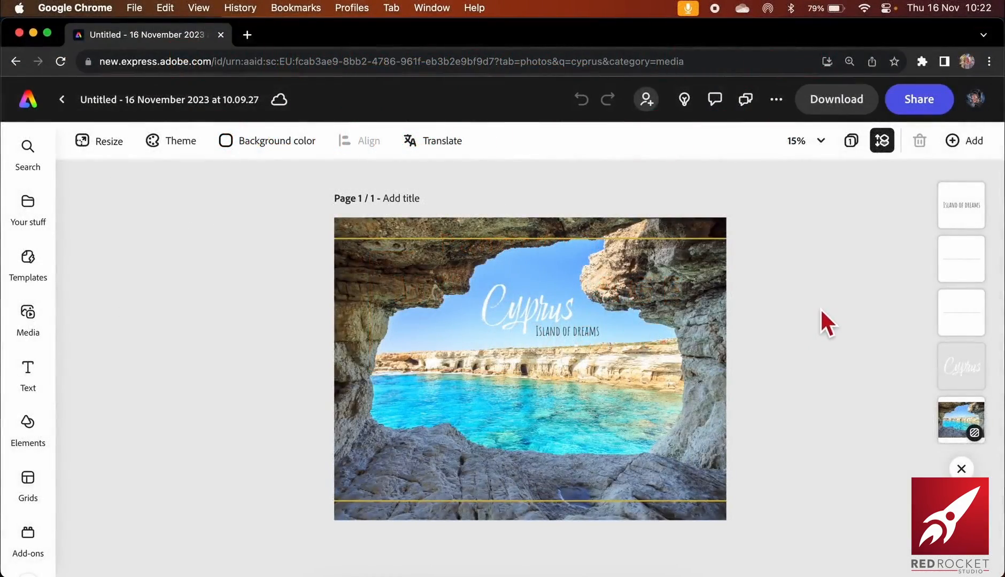
Duplicate the cover page, then detach and delete the background photo on the copy
left_click(964, 147)
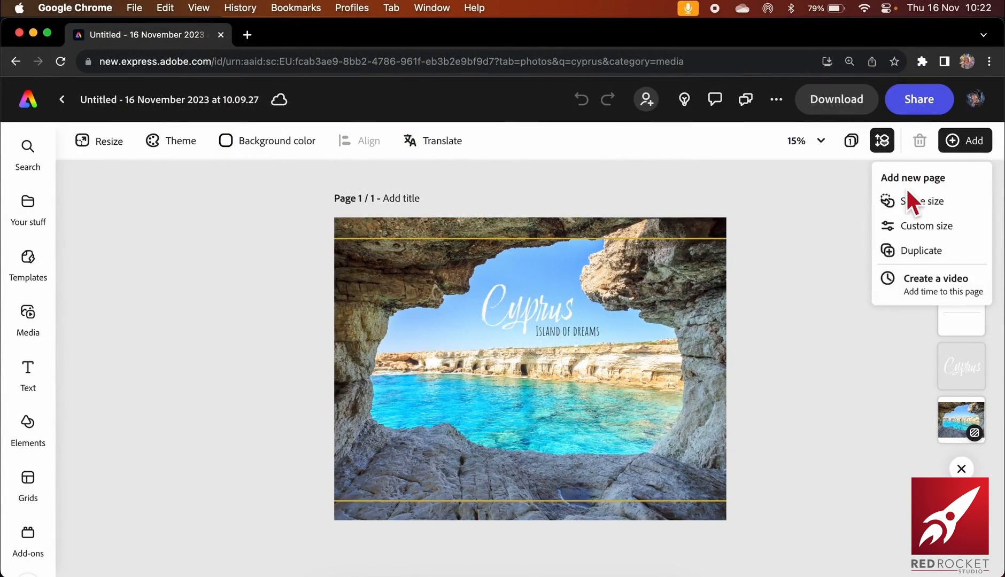
left_click(898, 257)
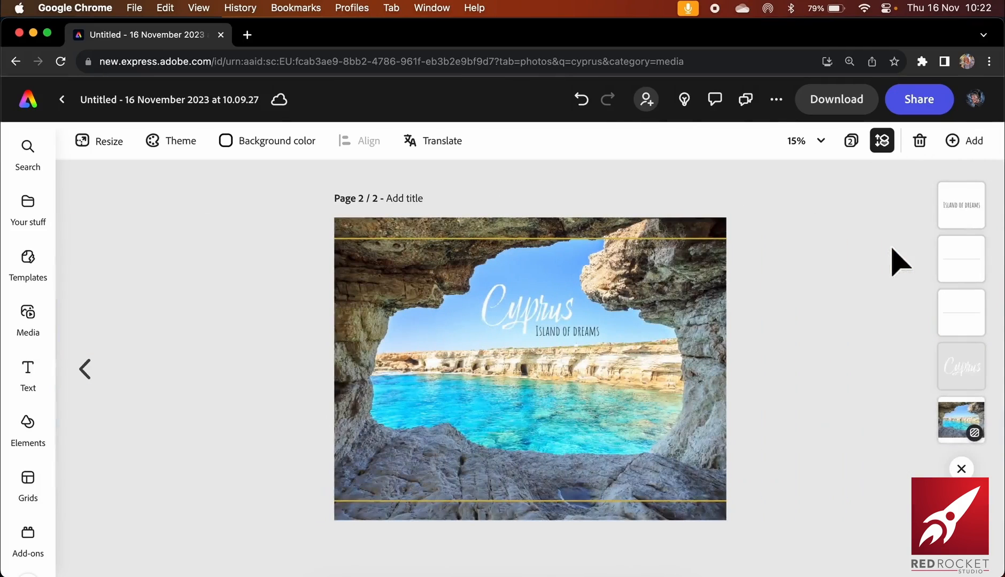
left_click(562, 394)
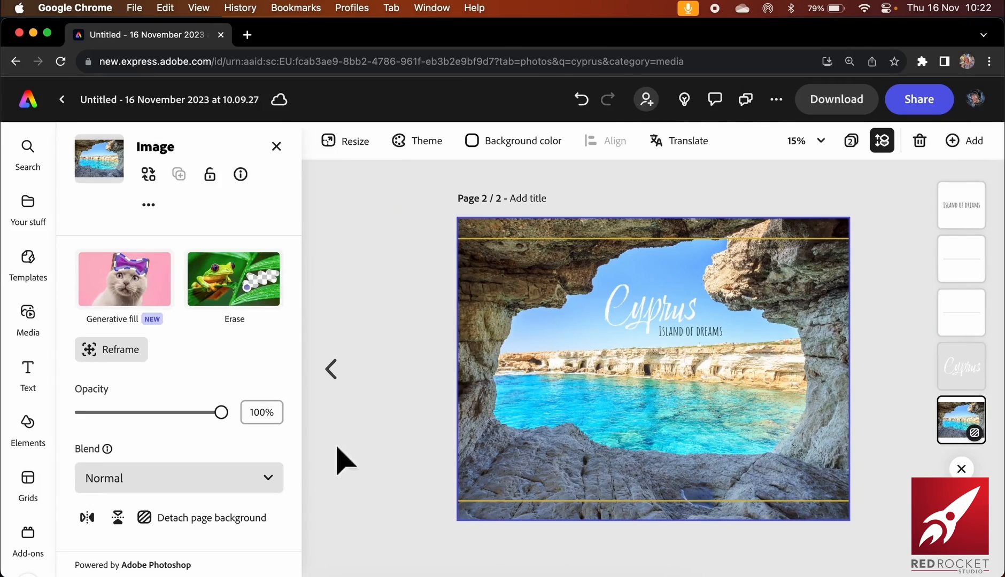
left_click(215, 519)
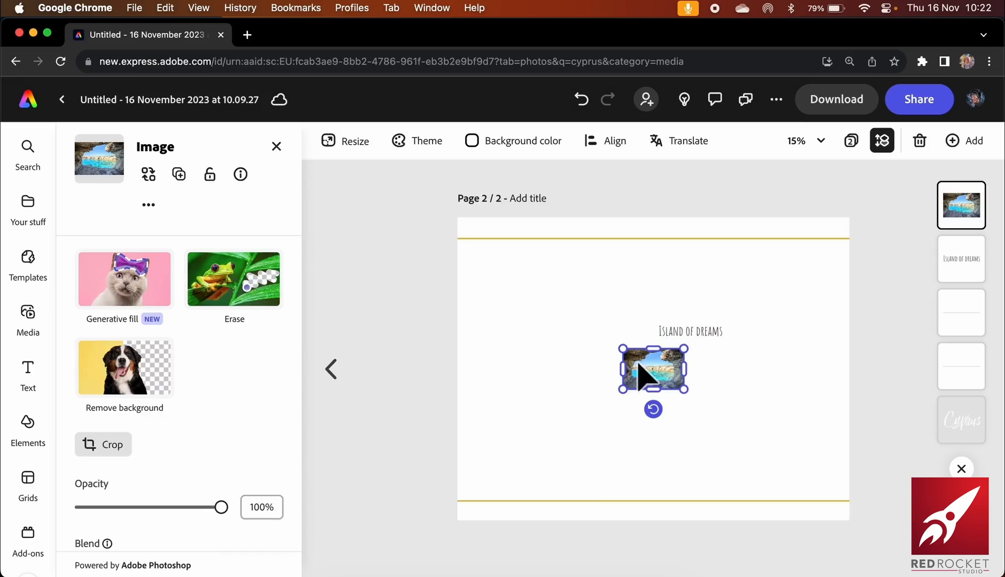
key("Delete")
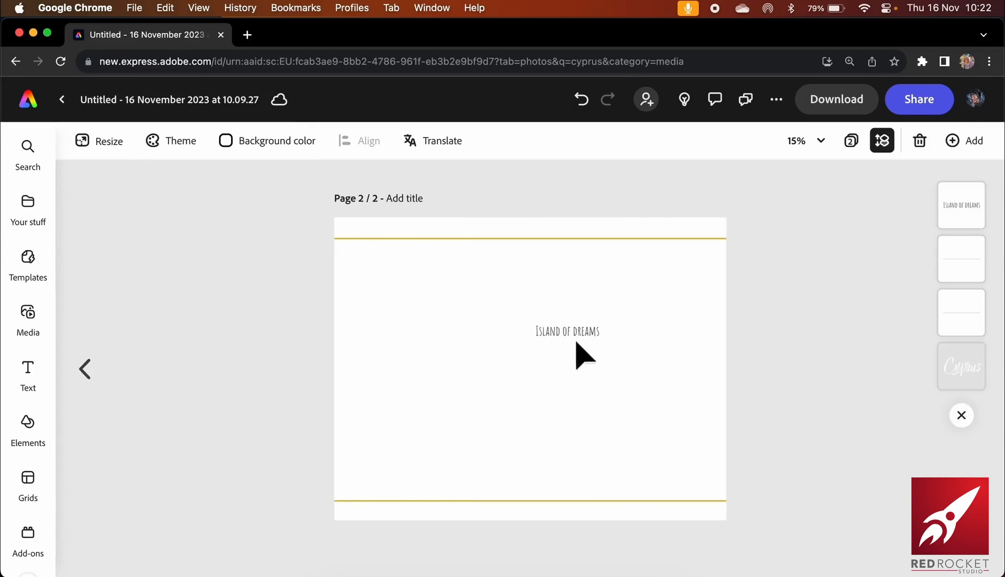
Fill page 2's Cyprus title with gold sampled from the upper line and move the Island of dreams tagline clear of it
left_click(494, 292)
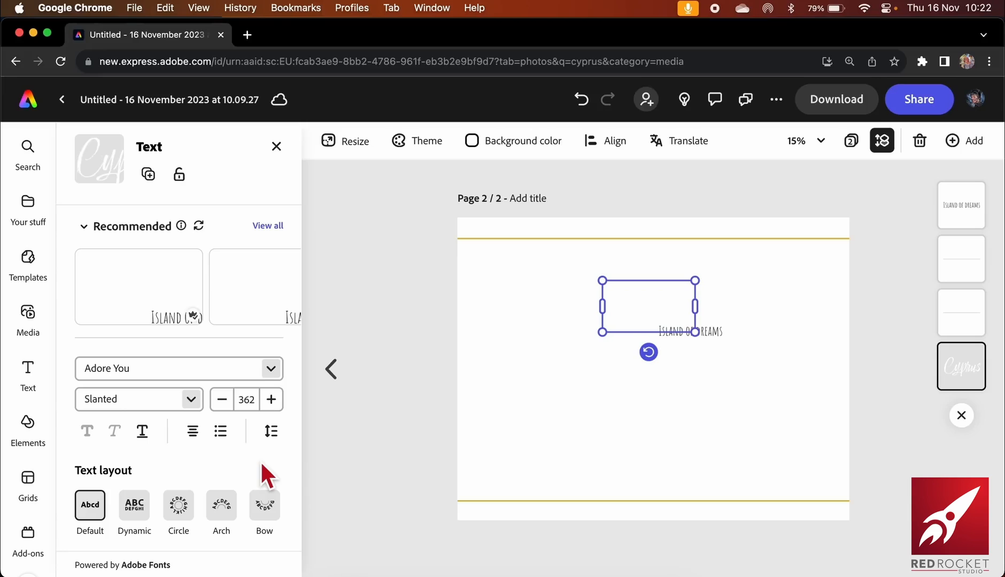
scroll(262, 463, "down", 4)
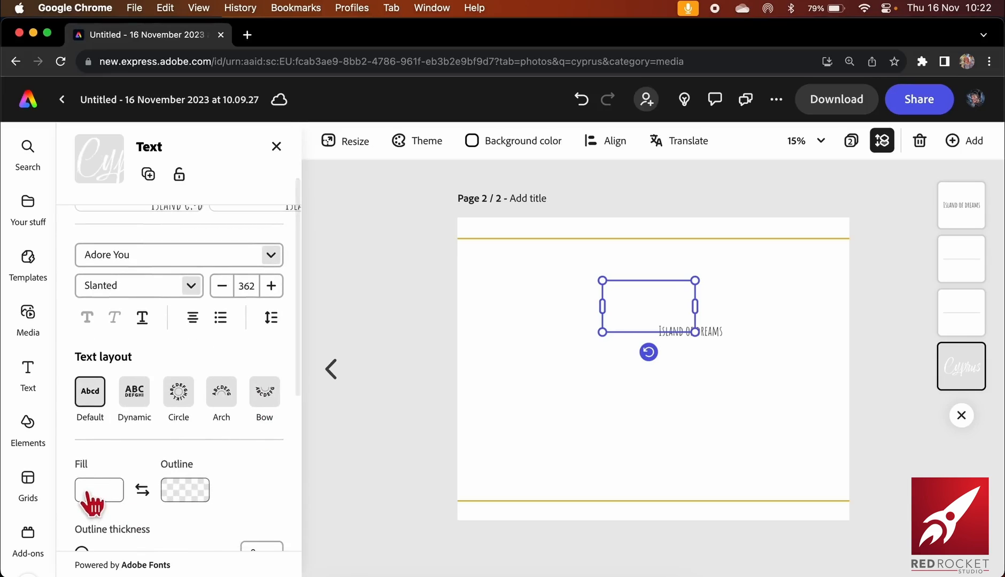
left_click(95, 493)
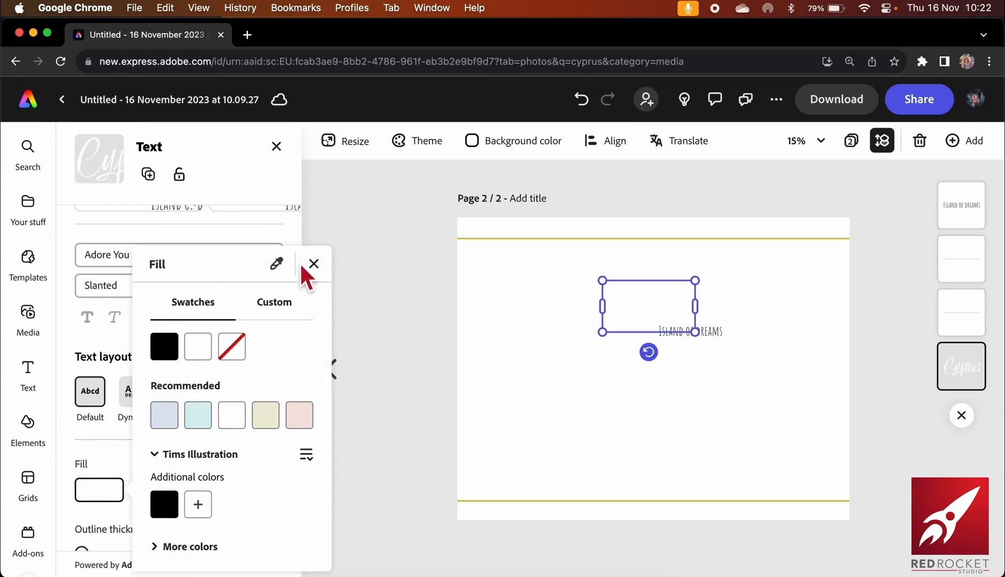
left_click(277, 263)
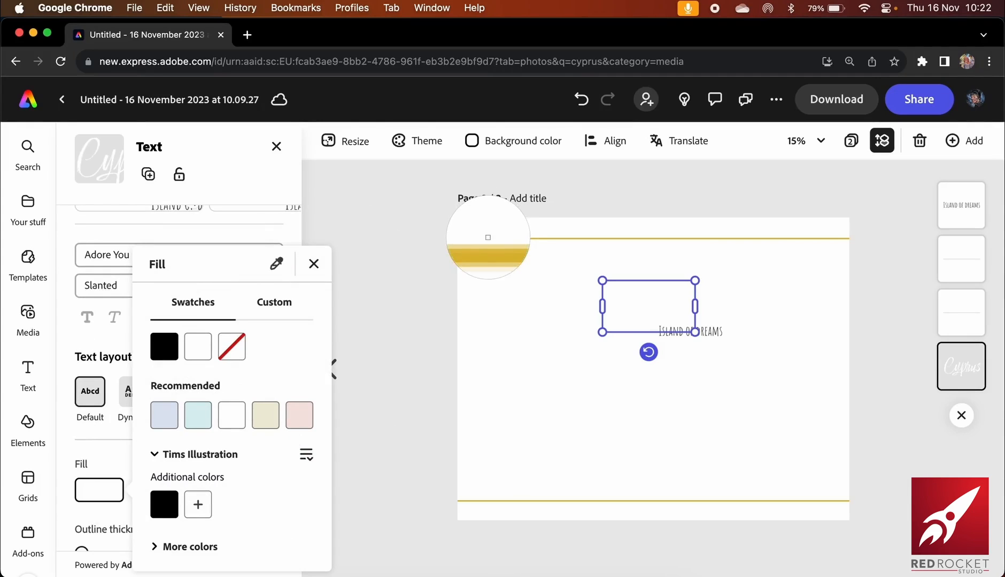
left_click(486, 237)
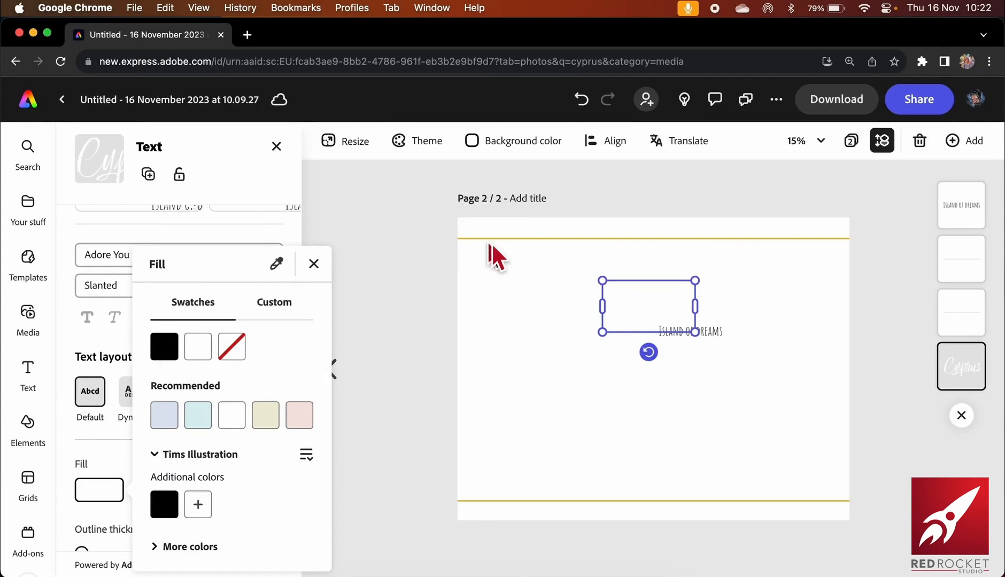
left_click(497, 298)
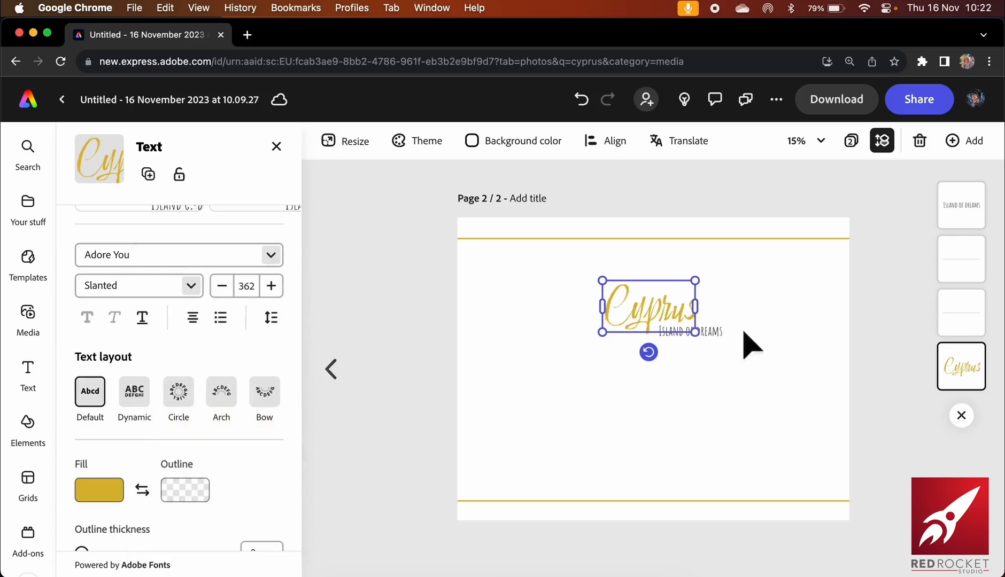
left_click_drag(714, 335, 753, 337)
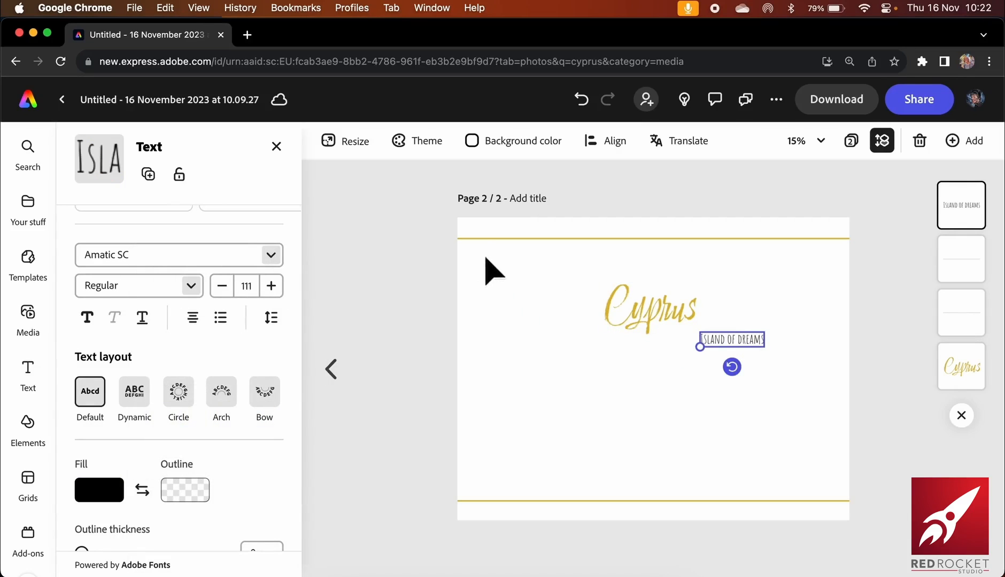
Shorten the upper gold line to a short segment at the page's right edge and the lower one to a segment at its left edge
left_click(480, 239)
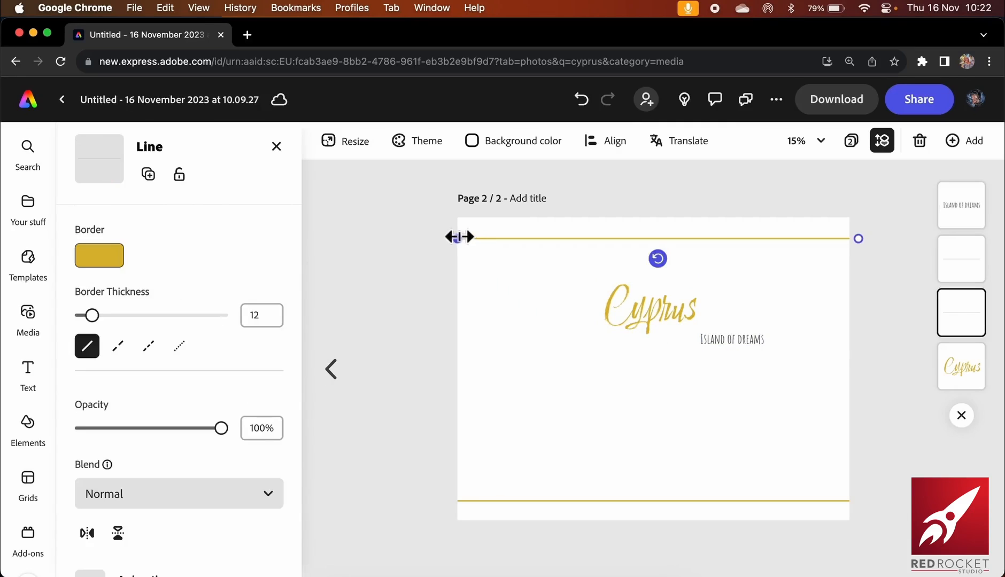
left_click_drag(458, 237, 760, 238)
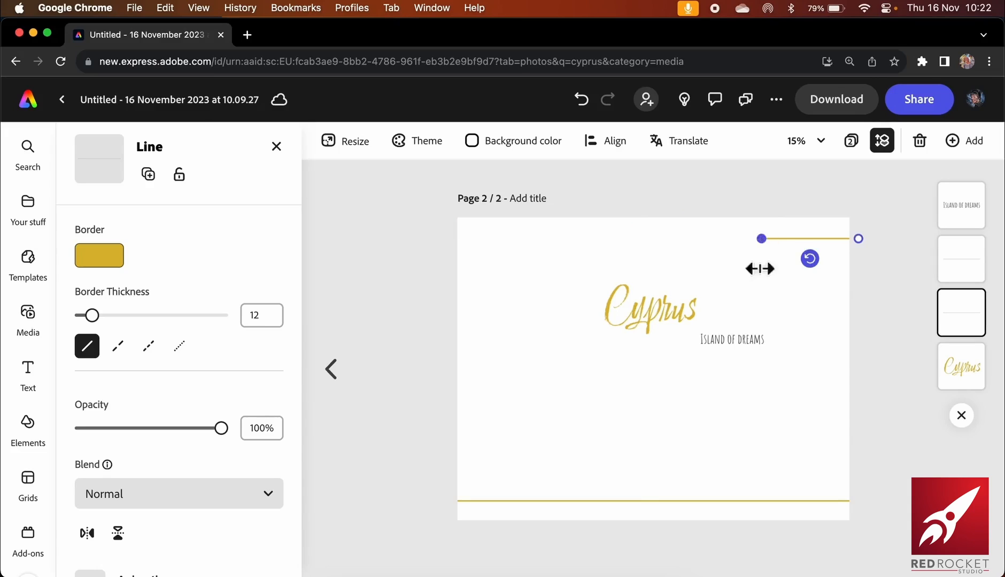
left_click(821, 501)
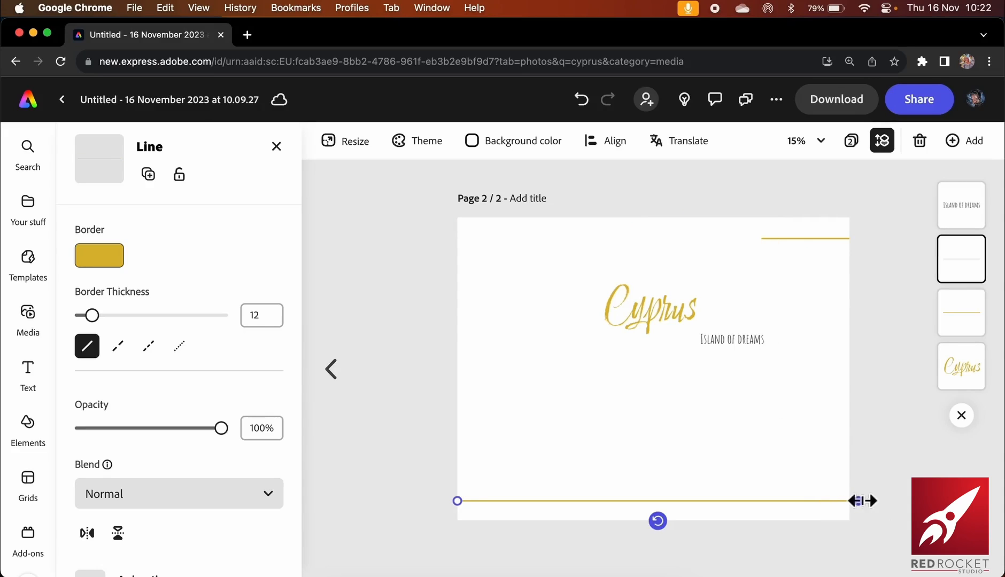
left_click_drag(862, 501, 571, 498)
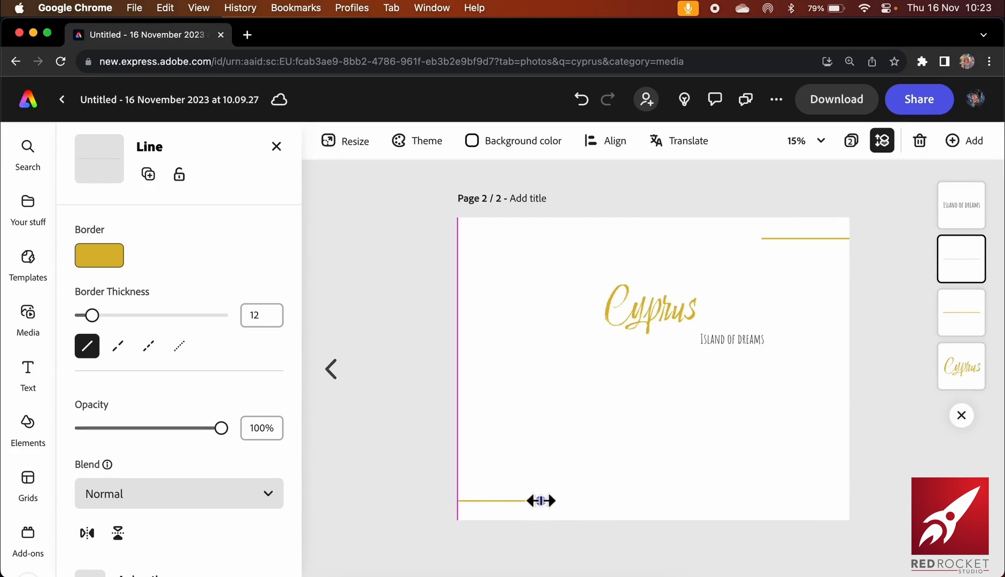
left_click_drag(541, 500, 540, 501)
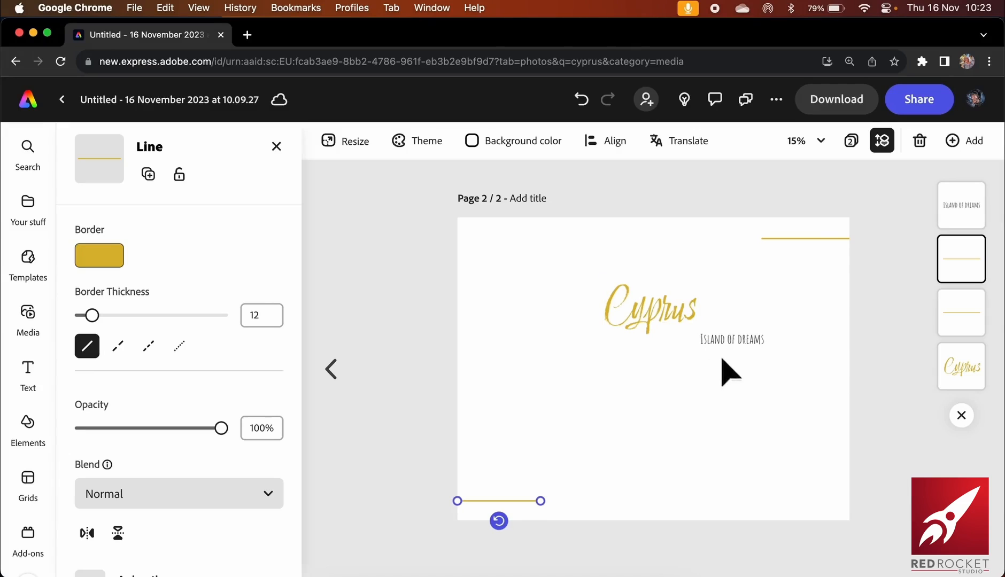
Move the Island of dreams tagline beside the upper gold line and place a duplicate of it beside the lower line
left_click_drag(721, 342, 709, 239)
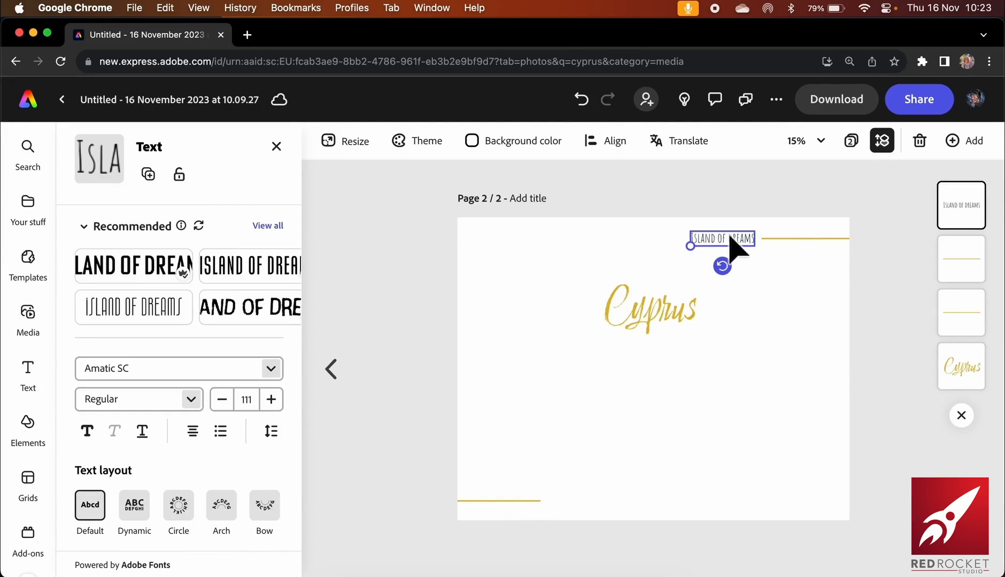
left_click_drag(730, 239, 570, 484)
Replace the text of the tagline copy beside the lower gold line with CYPRUS
double_click(595, 499)
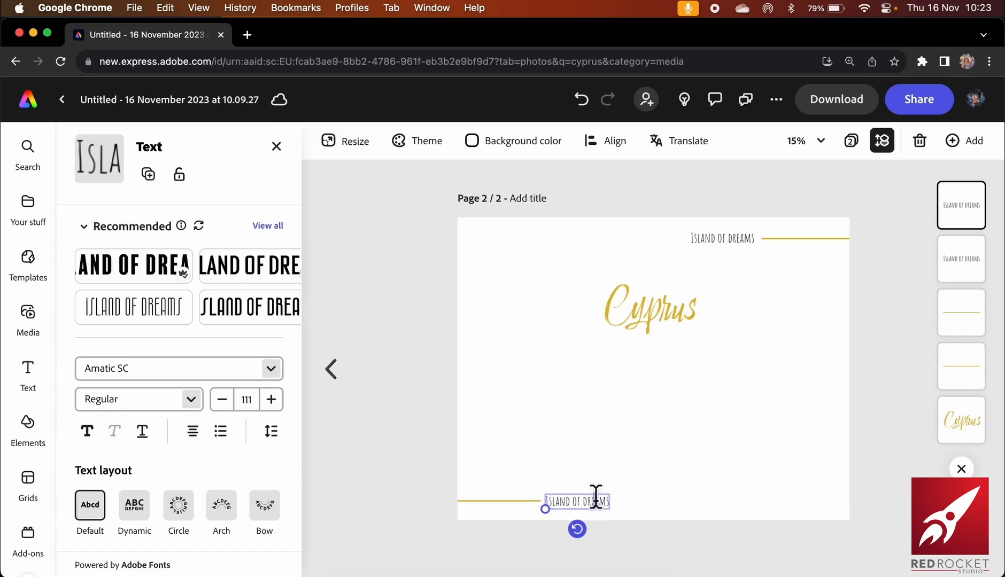
triple_click(596, 500)
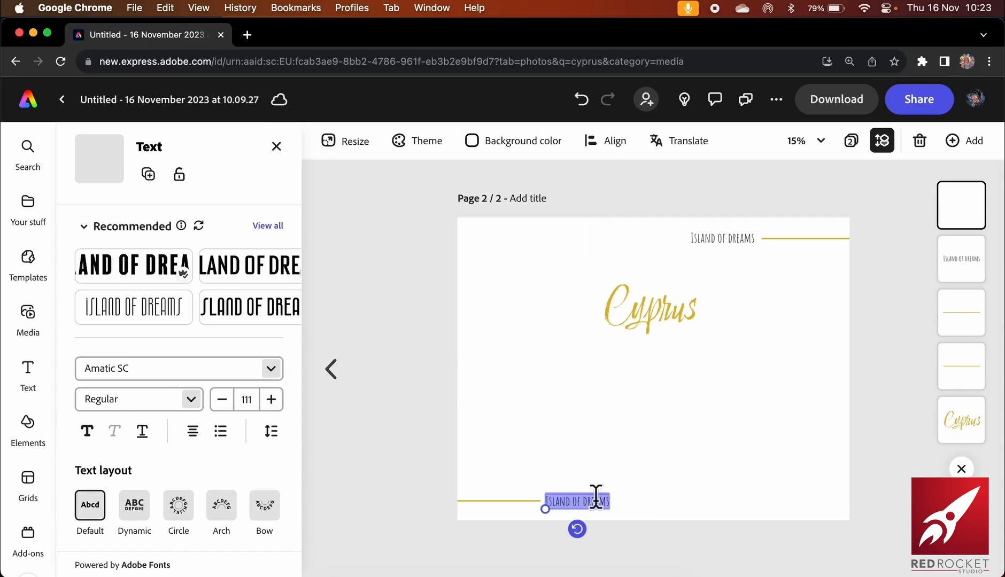
key("BackSpace")
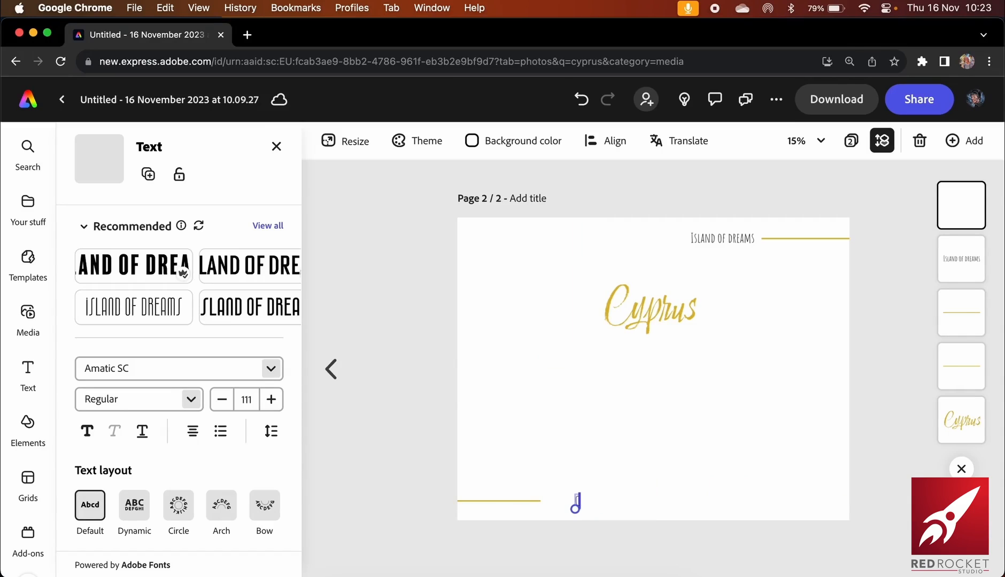
type("CYPRUS")
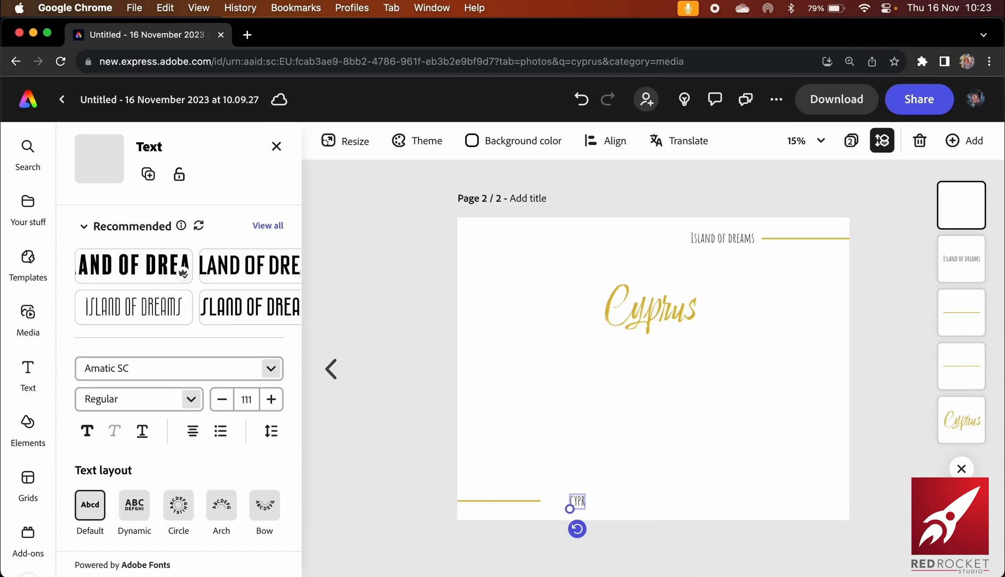
Move the gold Cyprus title to the lower right part of page 2 and change its text to Romance
left_click(645, 318)
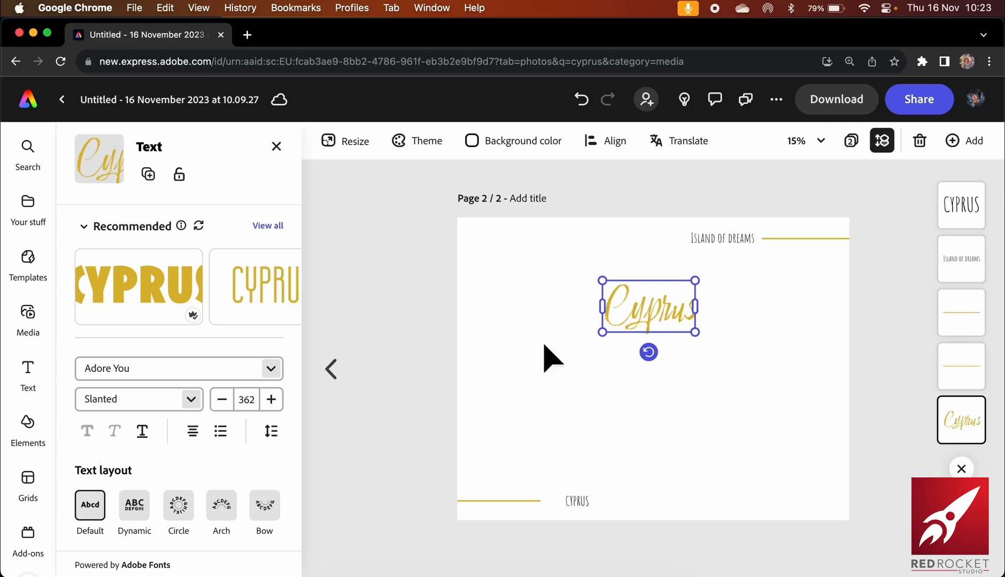
left_click_drag(645, 321, 727, 447)
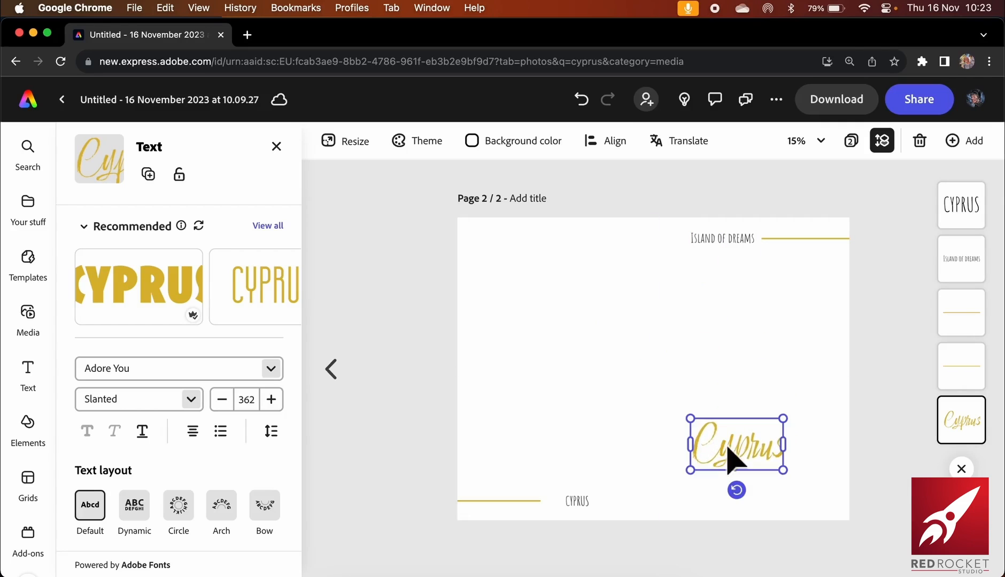
double_click(727, 447)
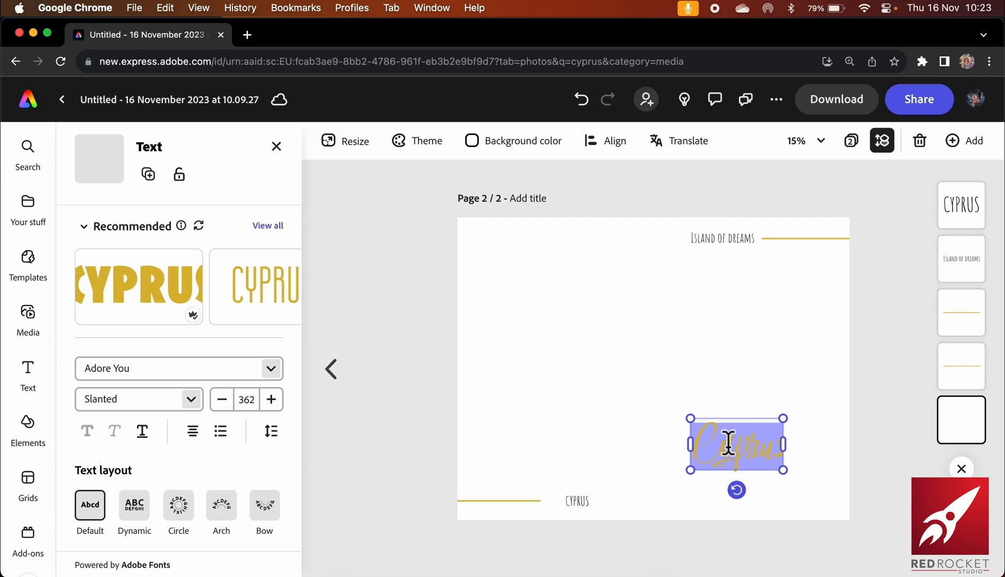
type("Roman")
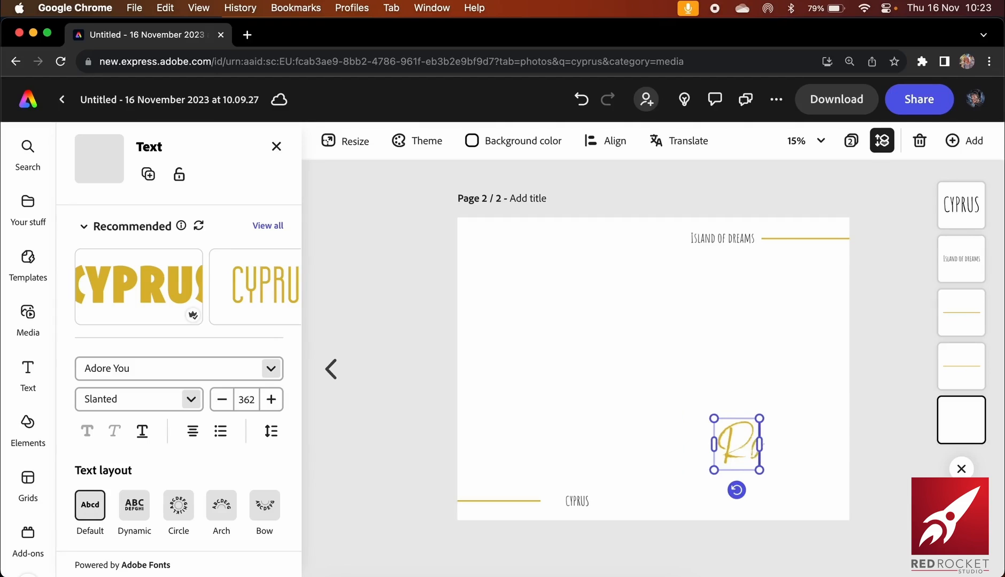
type("ce")
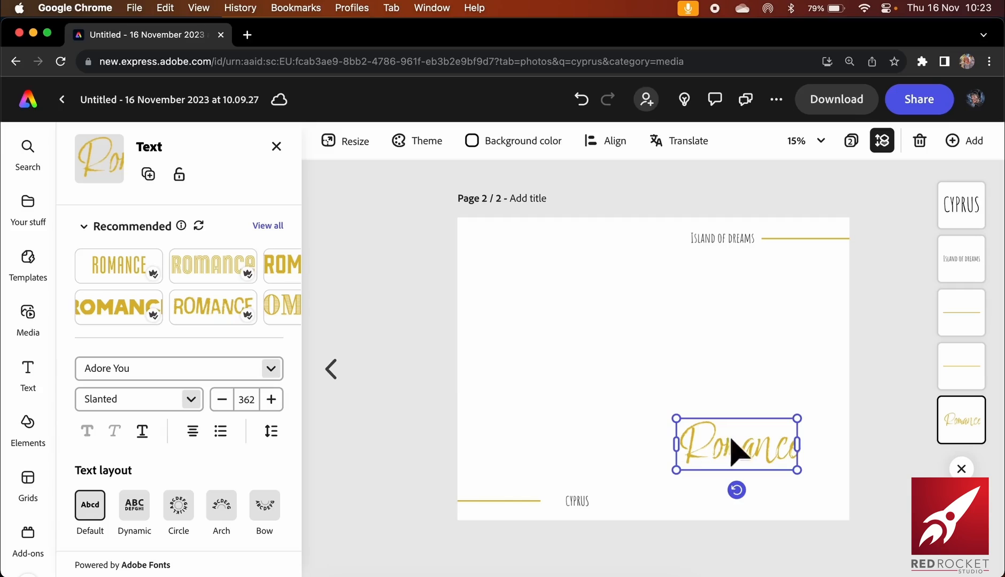
Move the Romance heading slightly right and up within the lower right part of page 2
left_click_drag(736, 448, 745, 448)
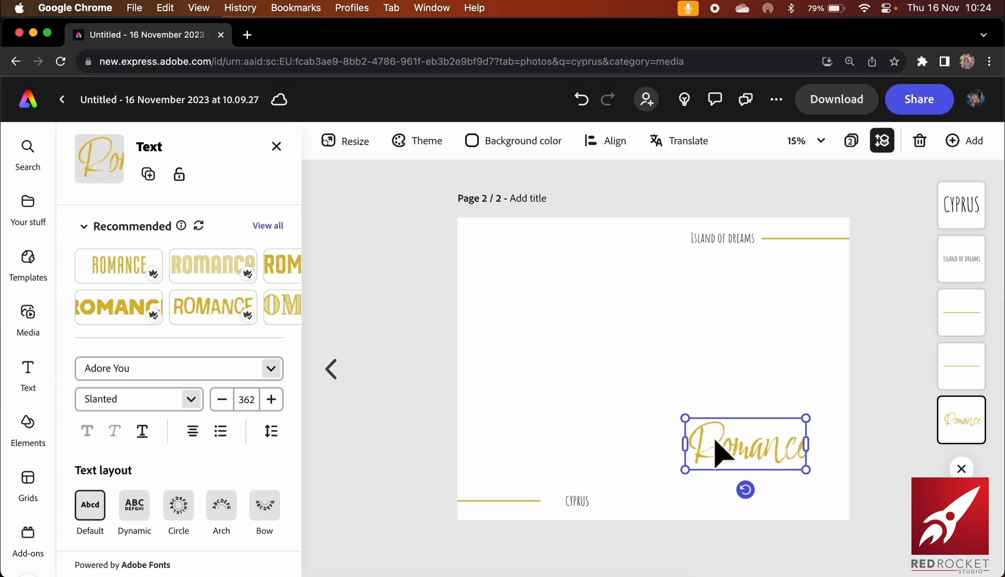
left_click_drag(716, 447, 714, 433)
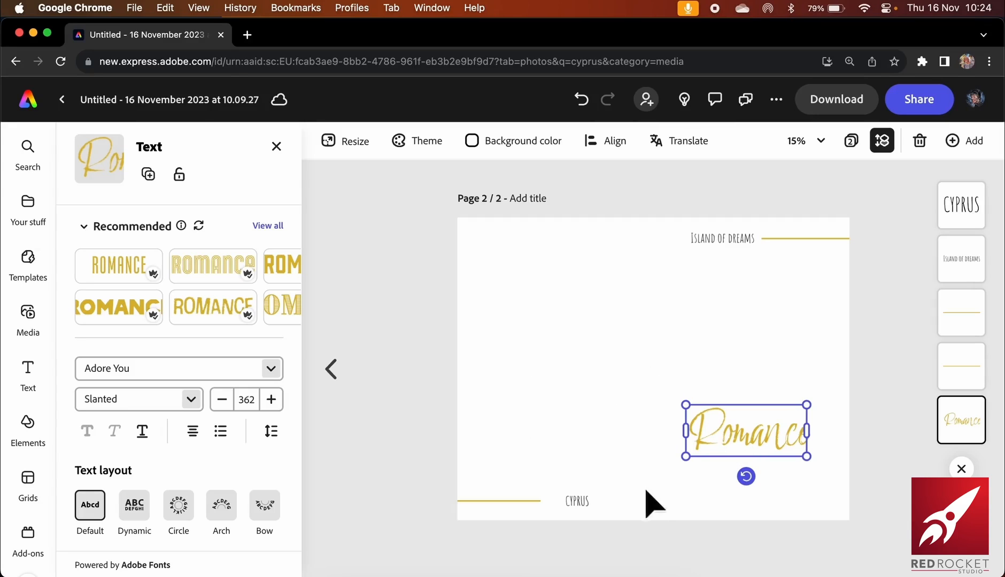
left_click(602, 395)
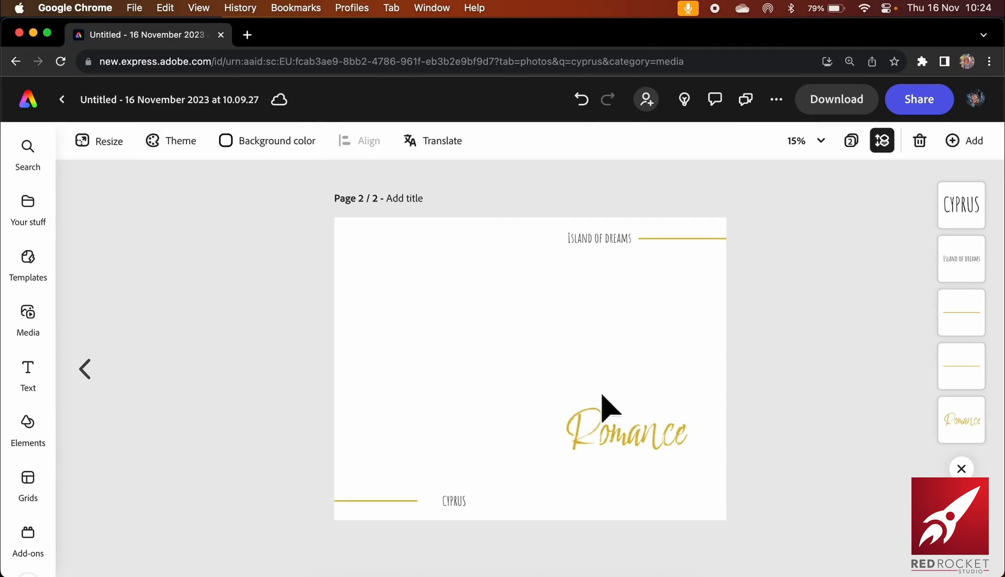
Add the stock photo of a couple on a bench facing a catamaran from the cyprus photo results to page 2
left_click(32, 319)
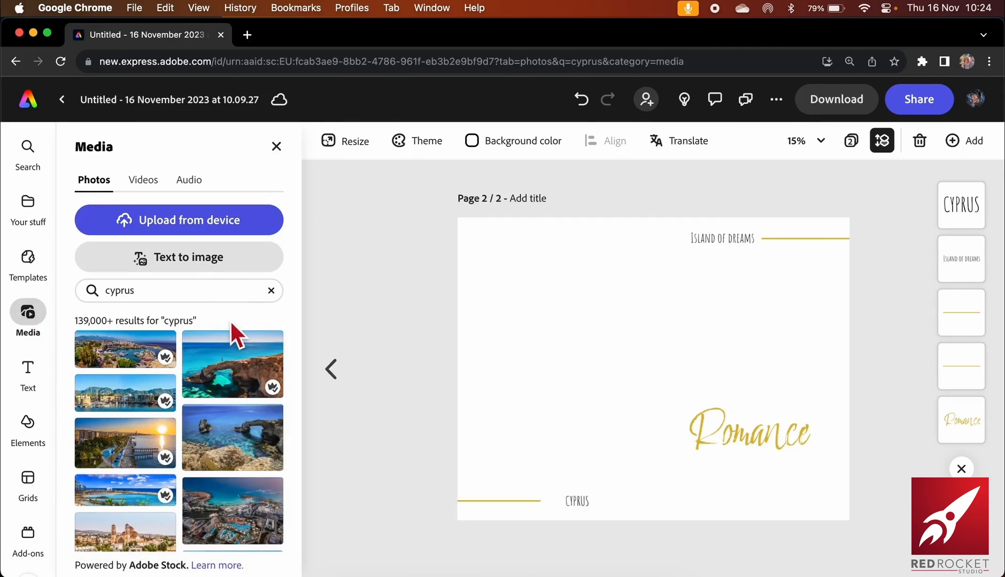
scroll(231, 405, "down", 5)
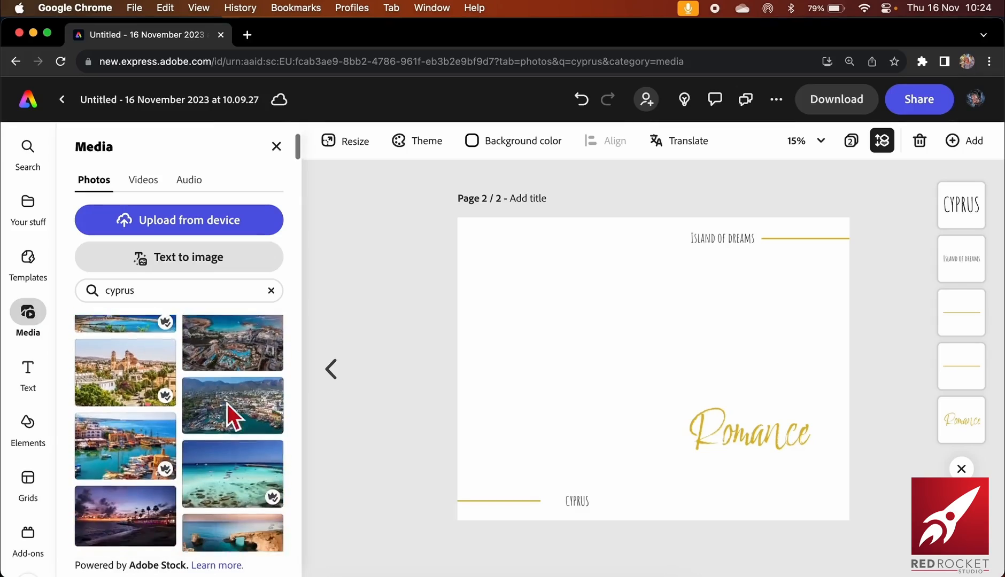
scroll(232, 412, "down", 10)
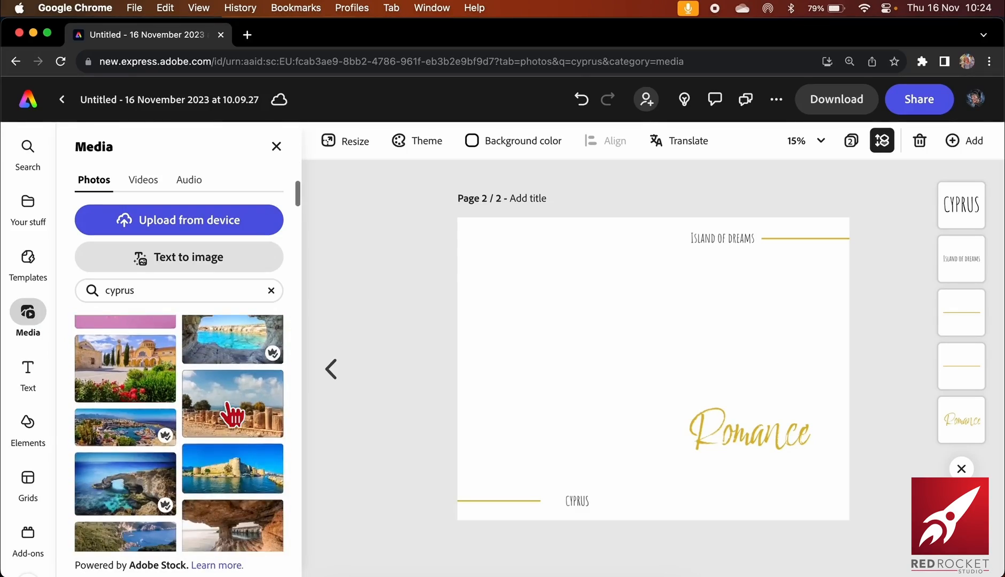
scroll(232, 414, "down", 10)
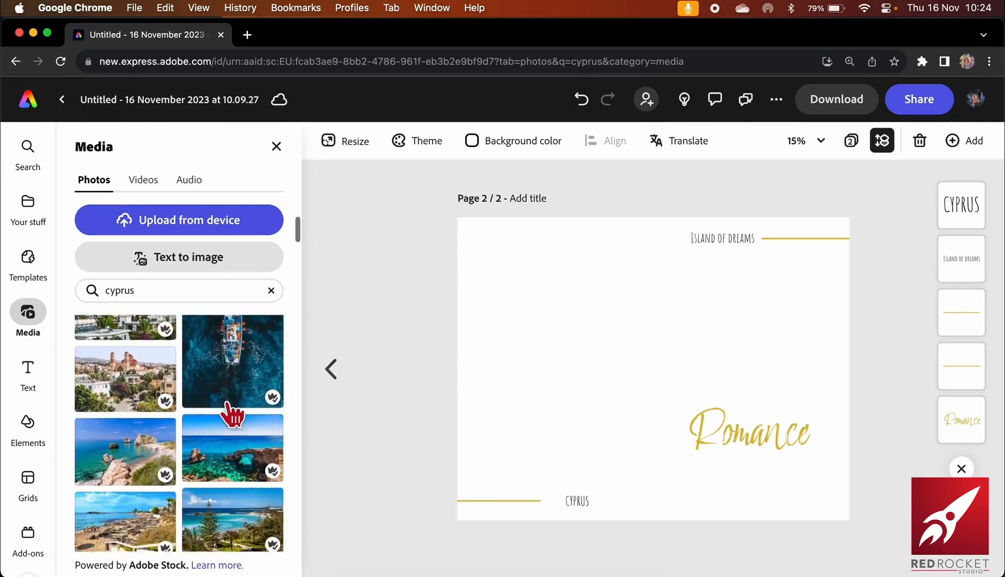
scroll(233, 415, "down", 10)
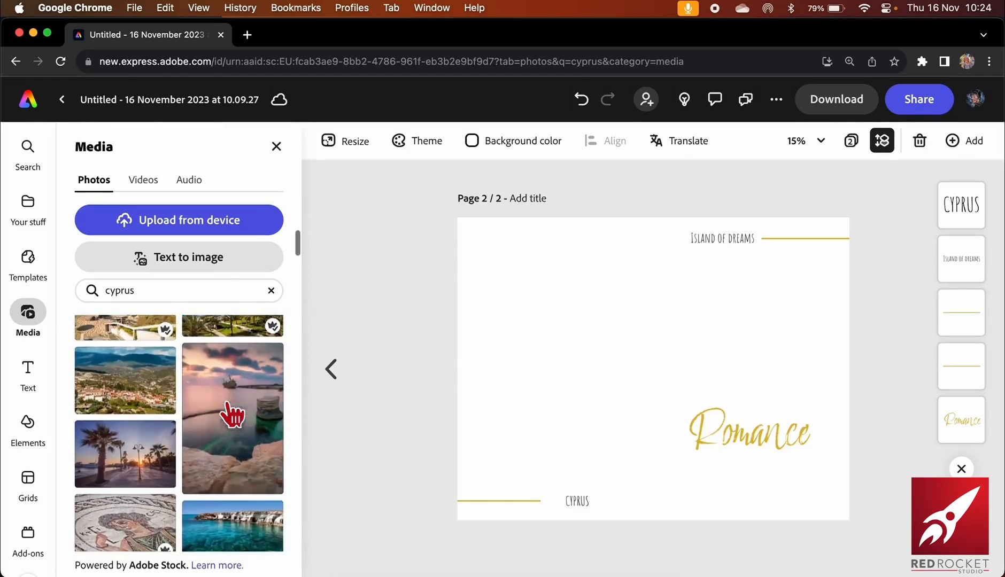
scroll(233, 414, "down", 10)
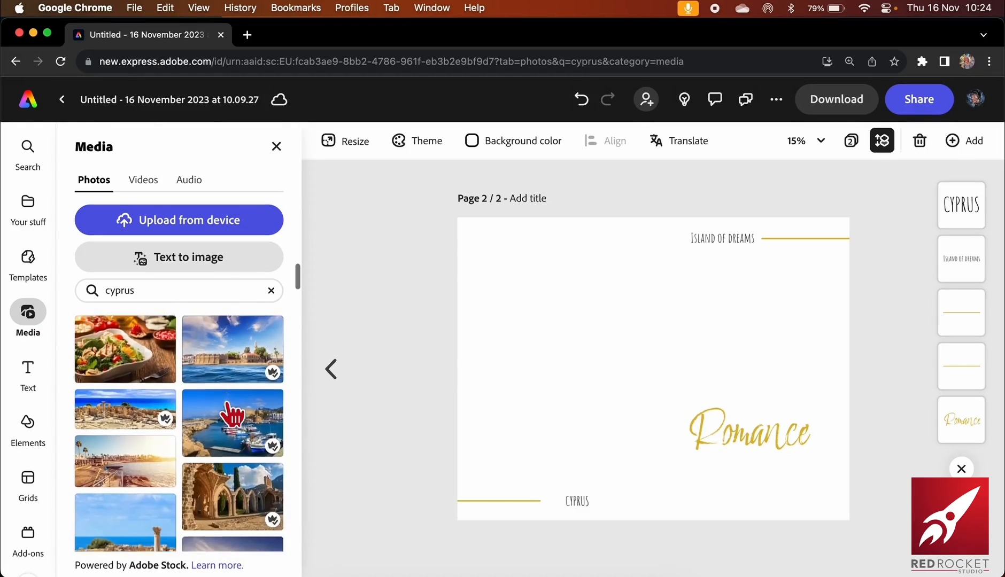
scroll(232, 414, "down", 10)
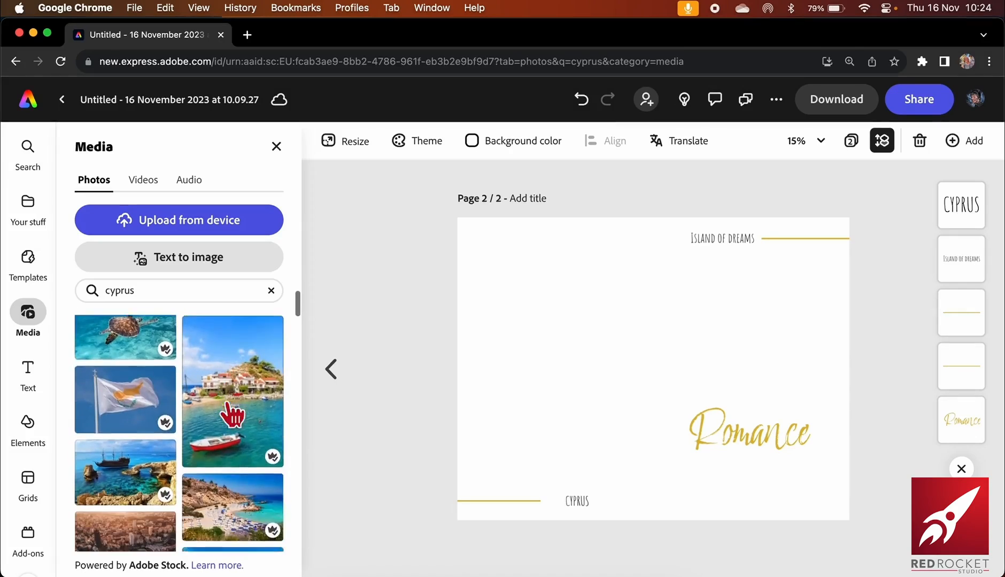
scroll(233, 414, "down", 10)
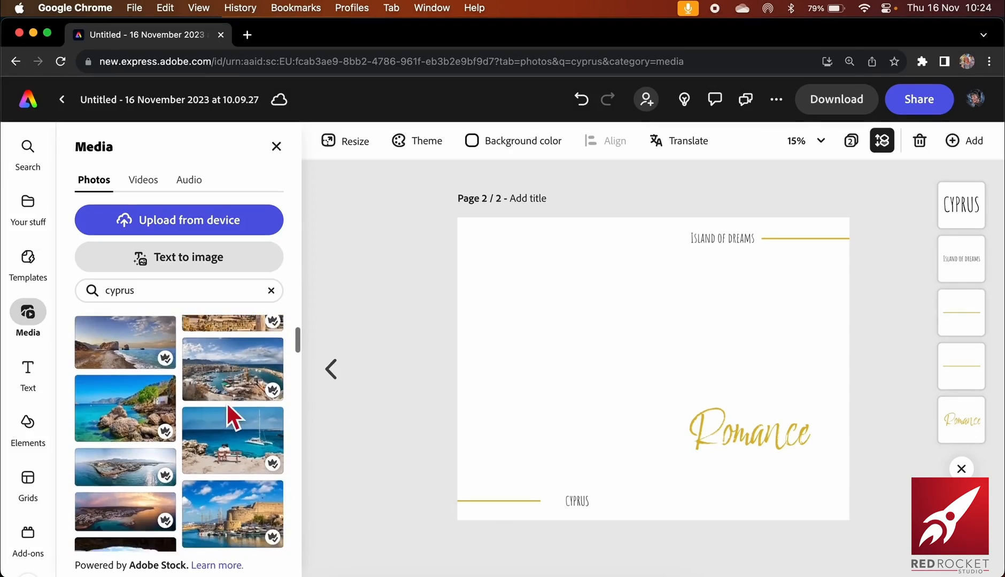
left_click(228, 406)
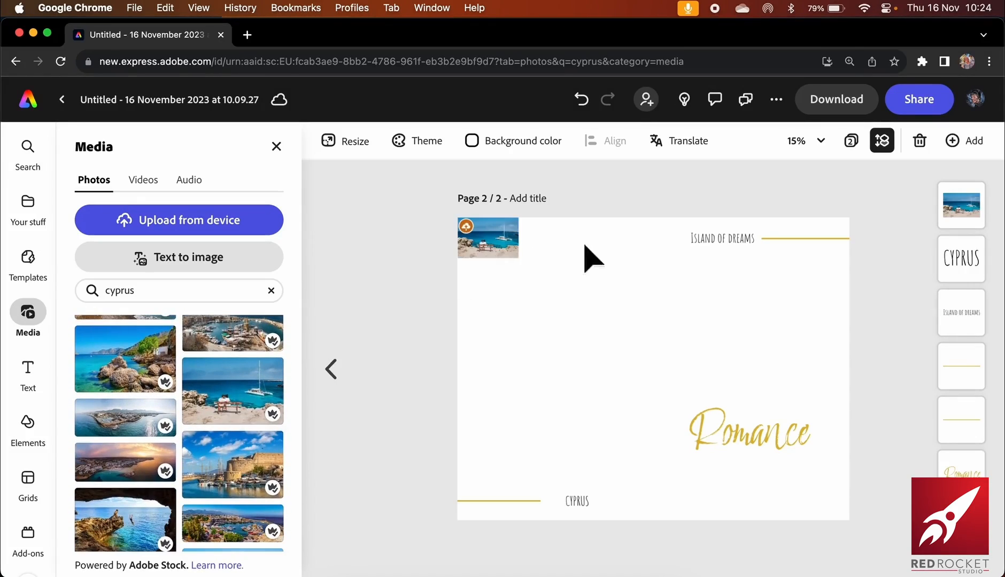
Enlarge the couple photo to the full page width and crop it to a band between the Island of dreams tagline and the Romance heading
left_click_drag(506, 244, 852, 323)
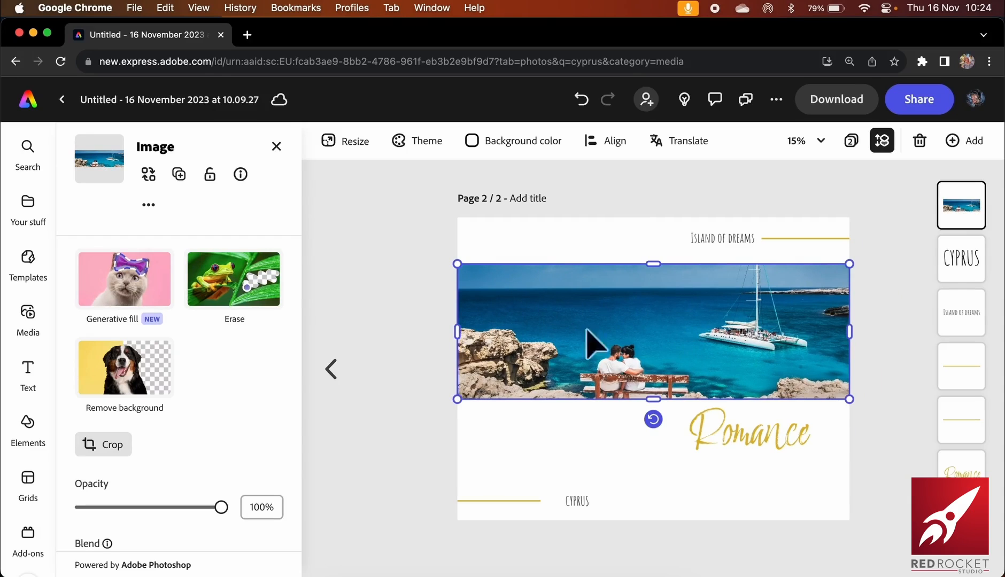
double_click(646, 346)
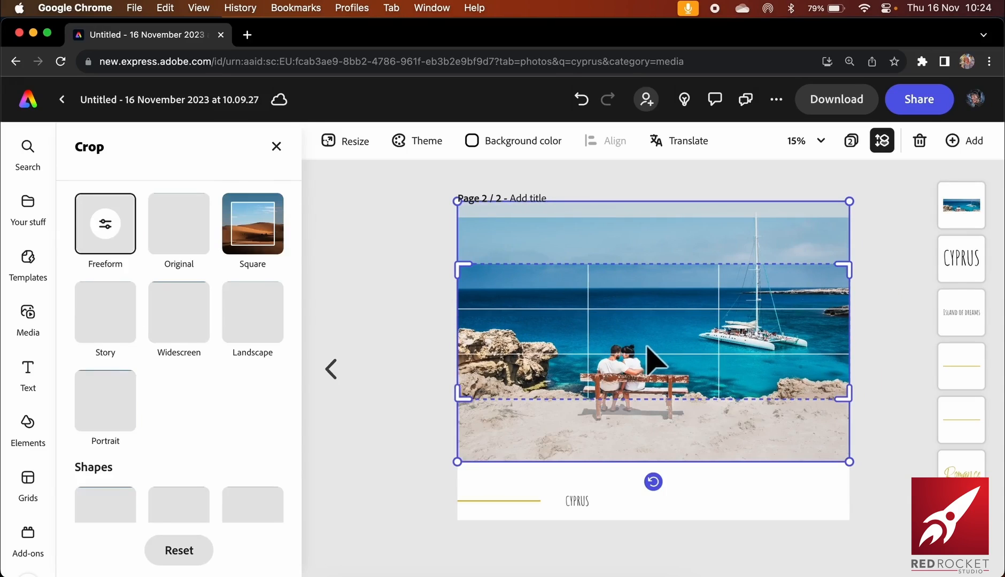
mouse_move(646, 326)
left_mouse_down()
mouse_move(646, 308)
mouse_move(650, 345)
left_mouse_up()
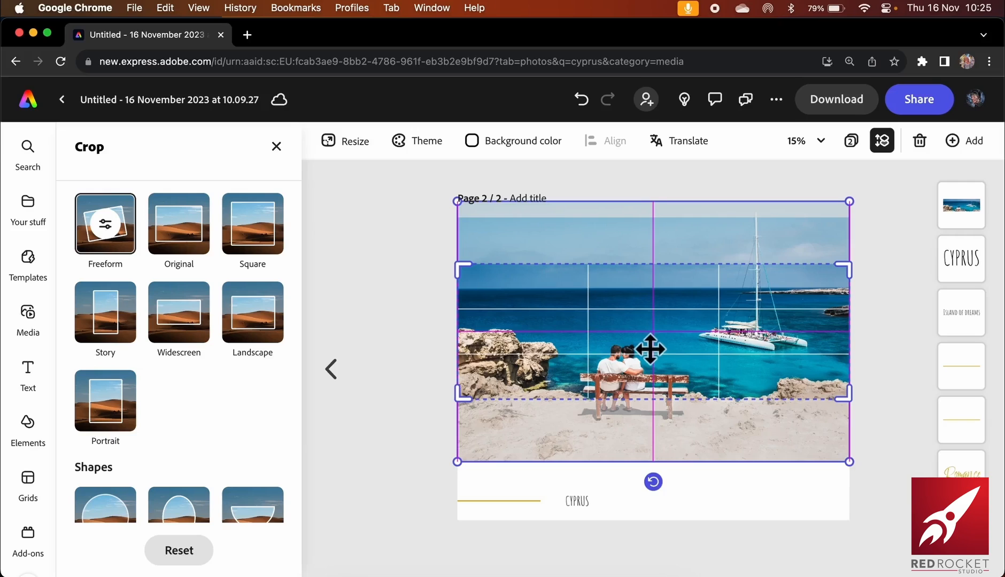
left_click(405, 367)
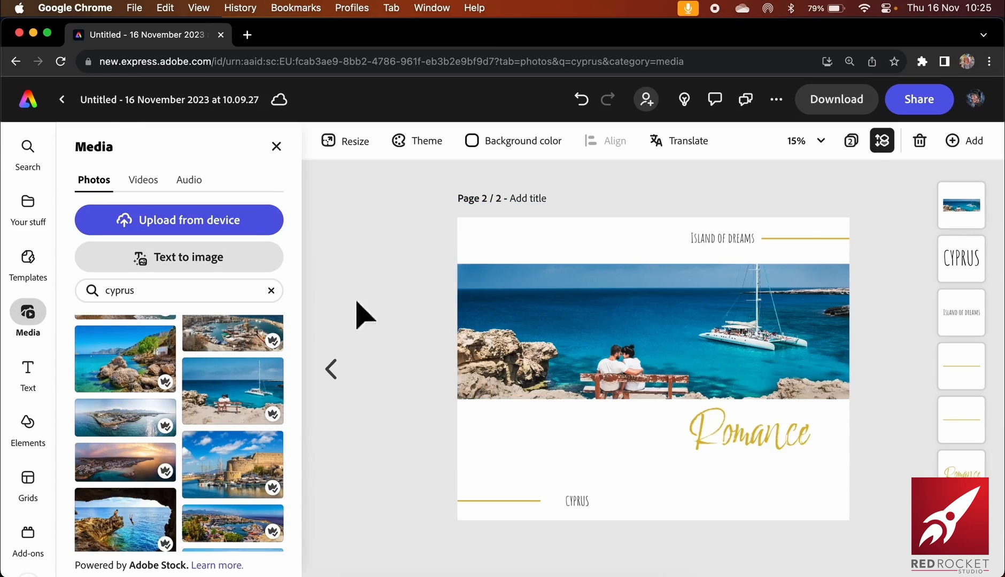
Add a new text box to page 2 and set the font of all its placeholder text to Acumin Pro
left_click(28, 373)
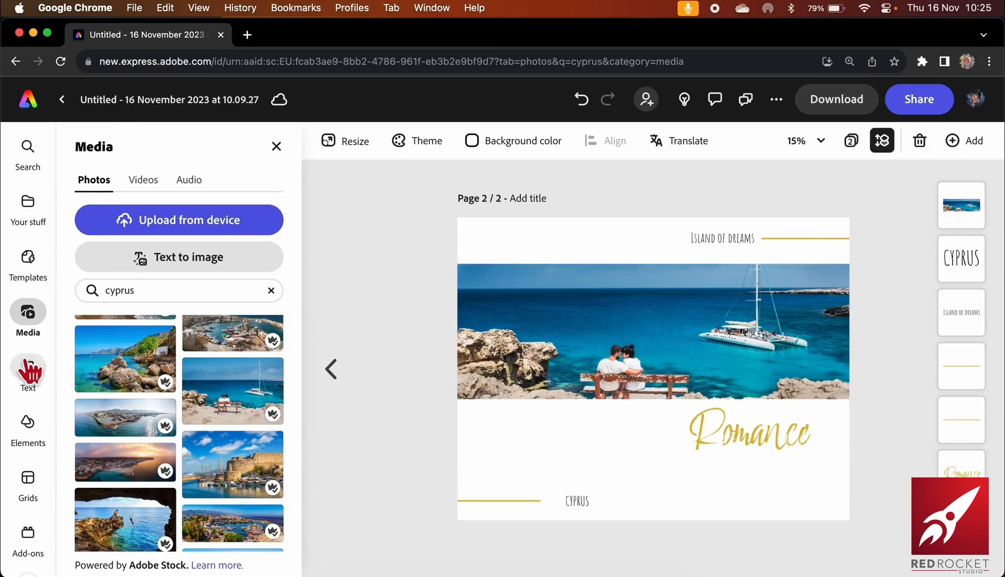
left_click(184, 184)
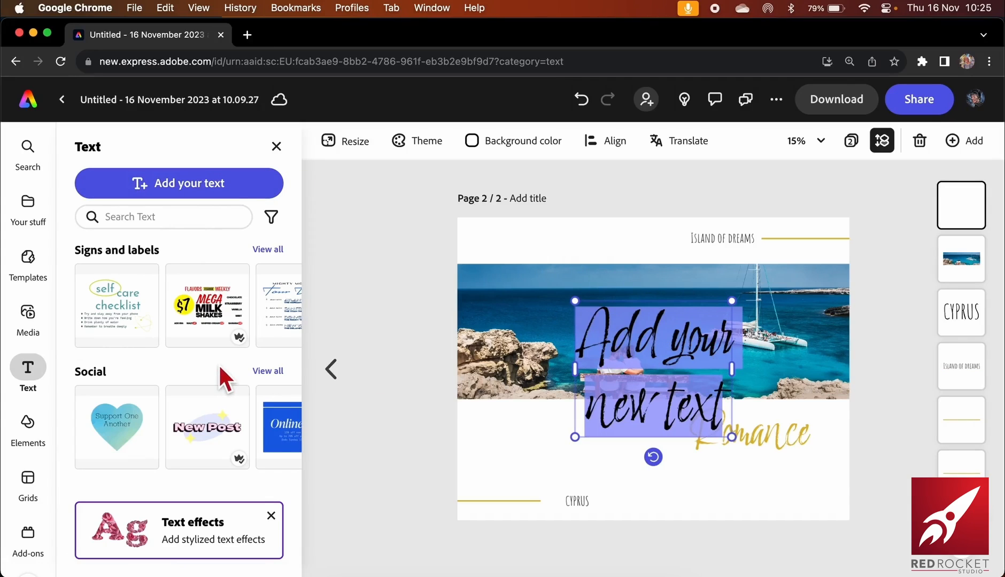
left_click(608, 353)
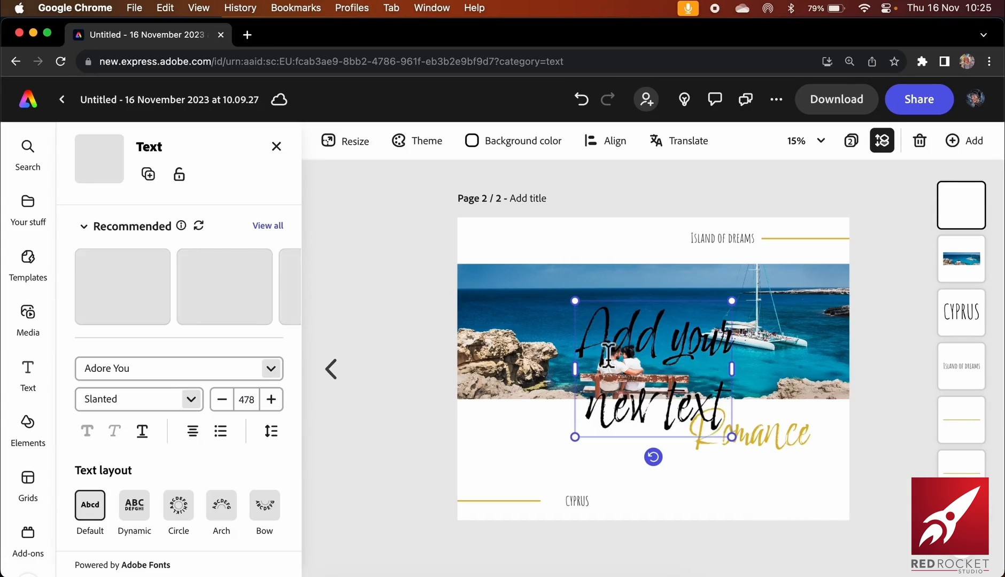
double_click(608, 352)
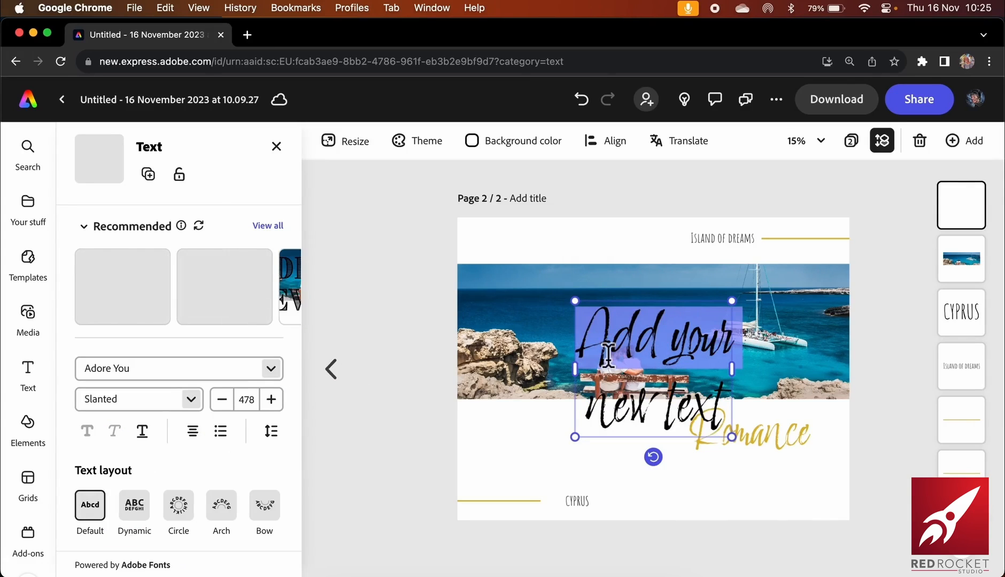
key("super+a")
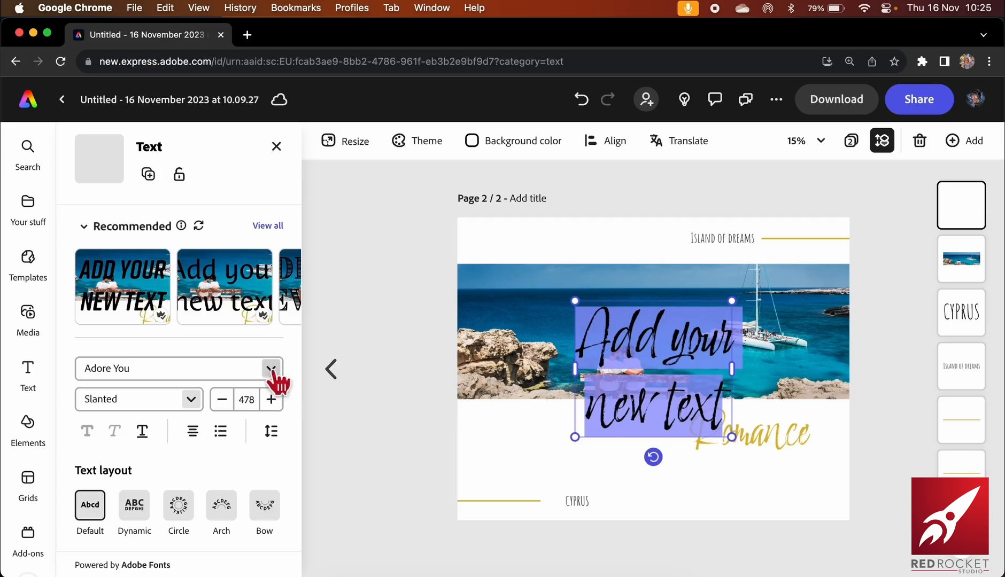
left_click(271, 369)
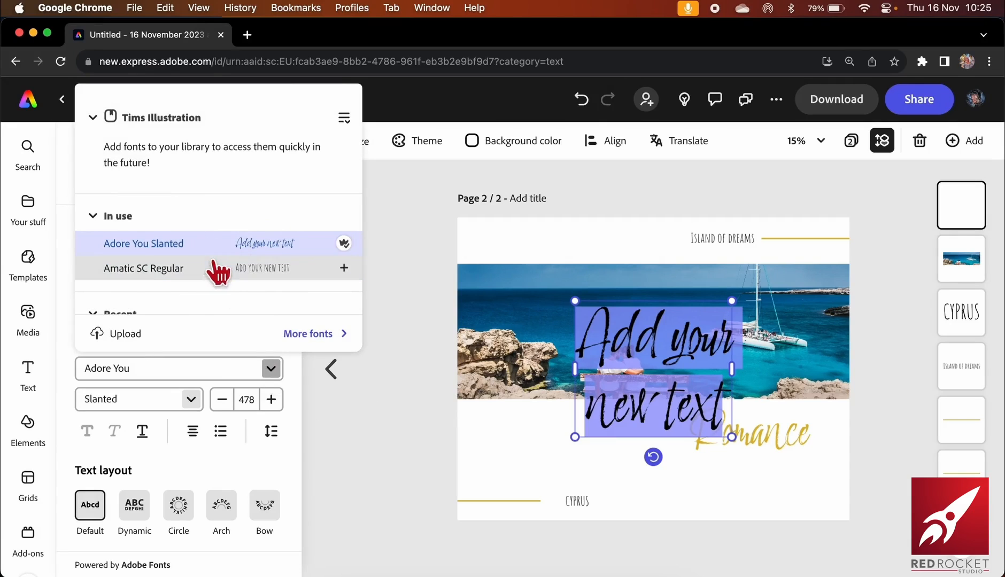
scroll(217, 286, "down", 5)
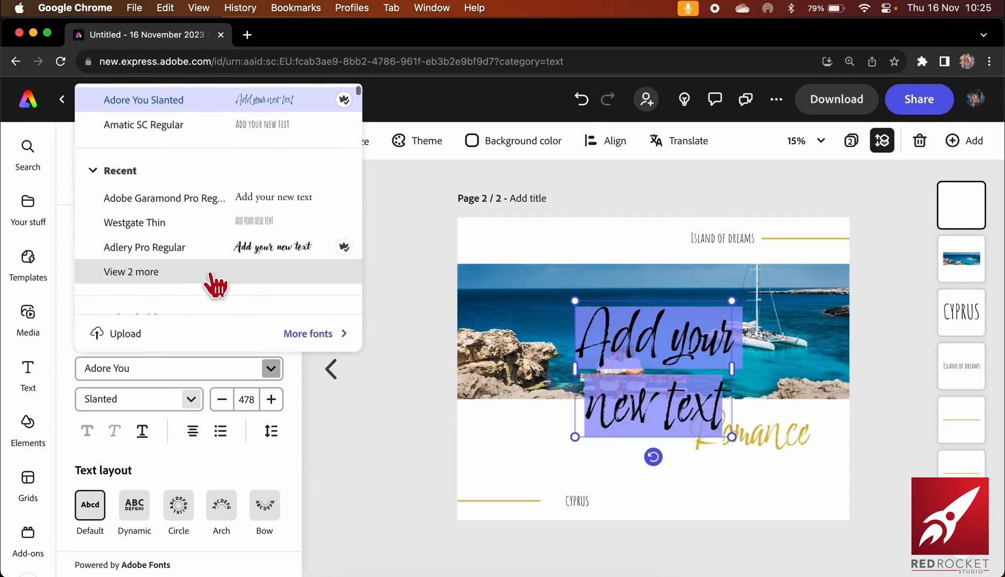
scroll(217, 286, "down", 2)
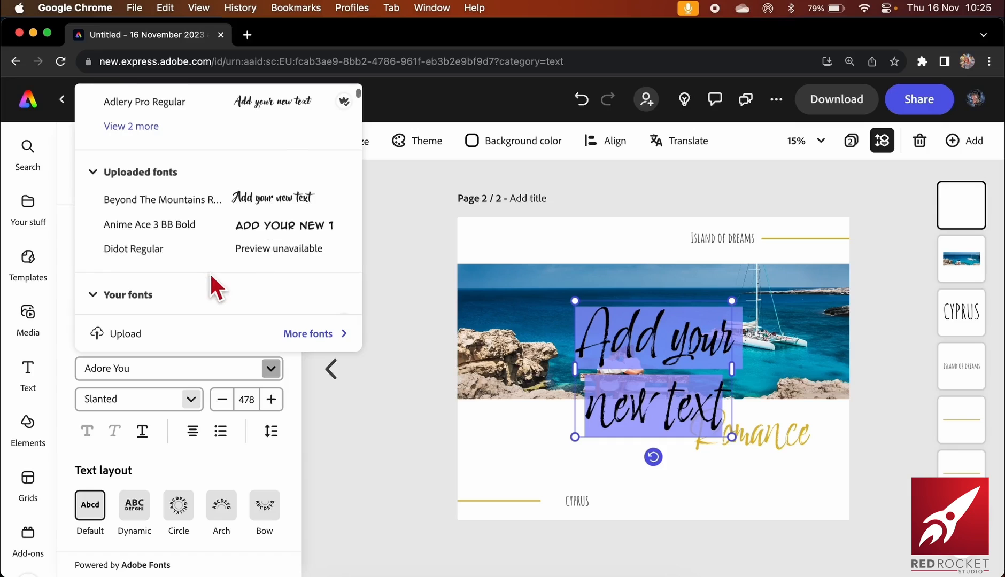
scroll(217, 286, "down", 3)
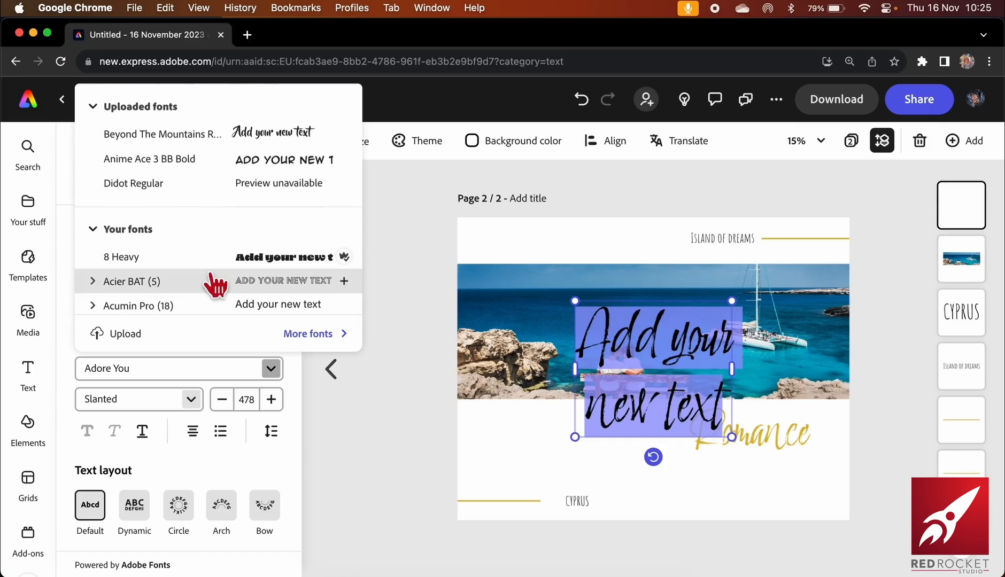
scroll(216, 283, "down", 2)
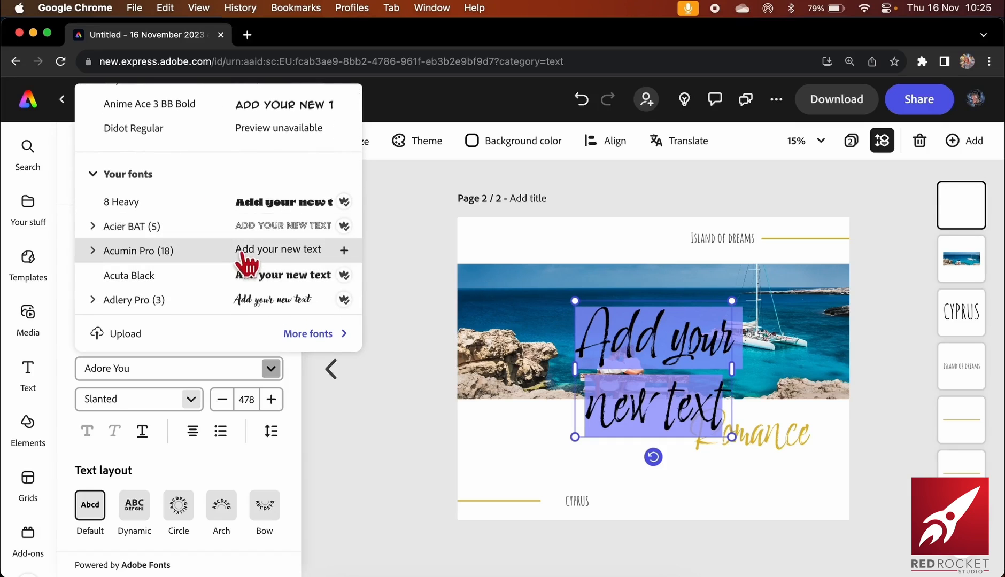
left_click(246, 262)
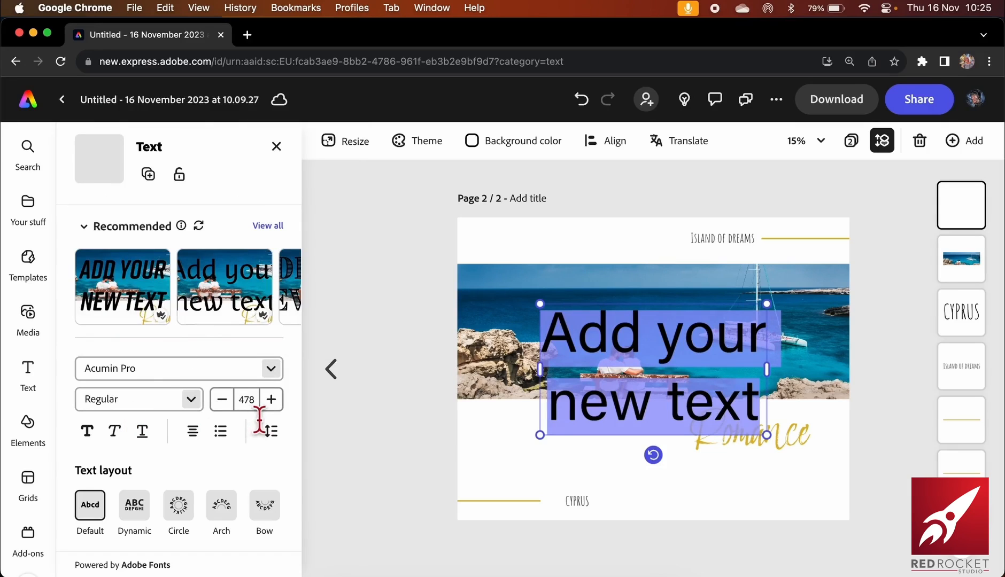
Shrink the text to size 115 below the photo's left part and replace it with the paragraph starting "Cyprus, officially the Republic of Cyprus"
left_click(223, 400)
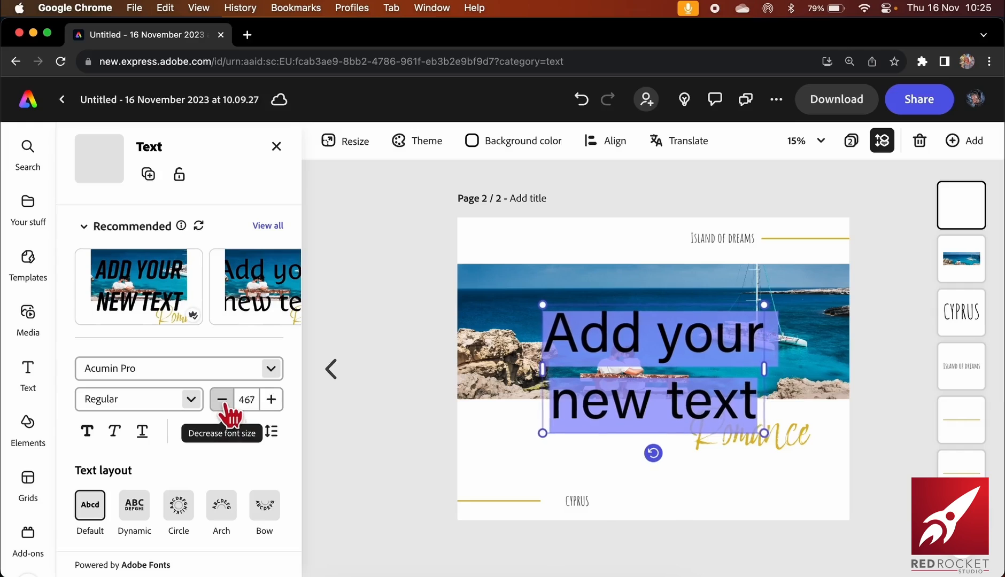
left_click(223, 400)
left_click(223, 400)
left_click(222, 399)
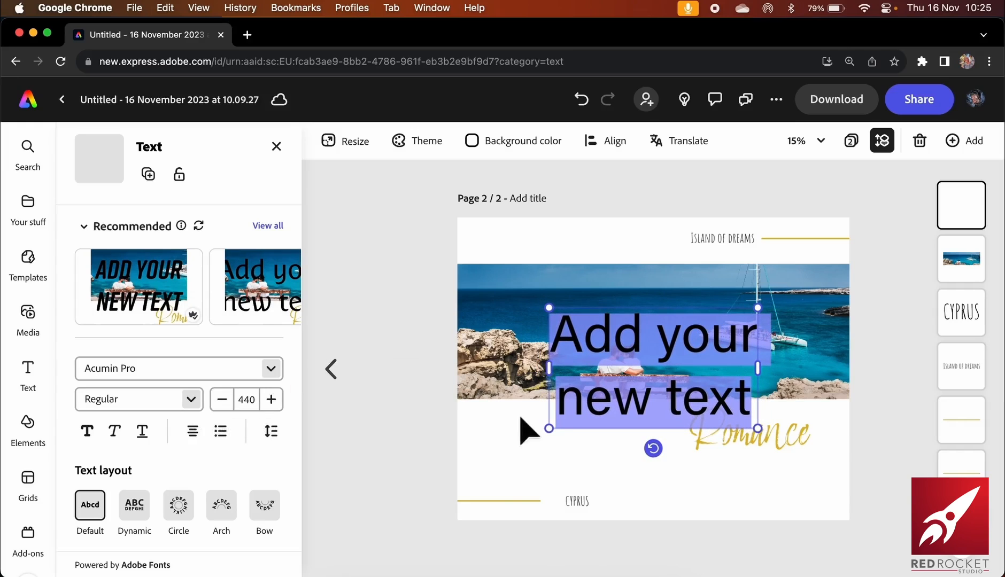
mouse_move(550, 430)
left_mouse_down()
mouse_move(717, 347)
mouse_move(722, 359)
mouse_move(551, 420)
mouse_move(538, 434)
left_mouse_up()
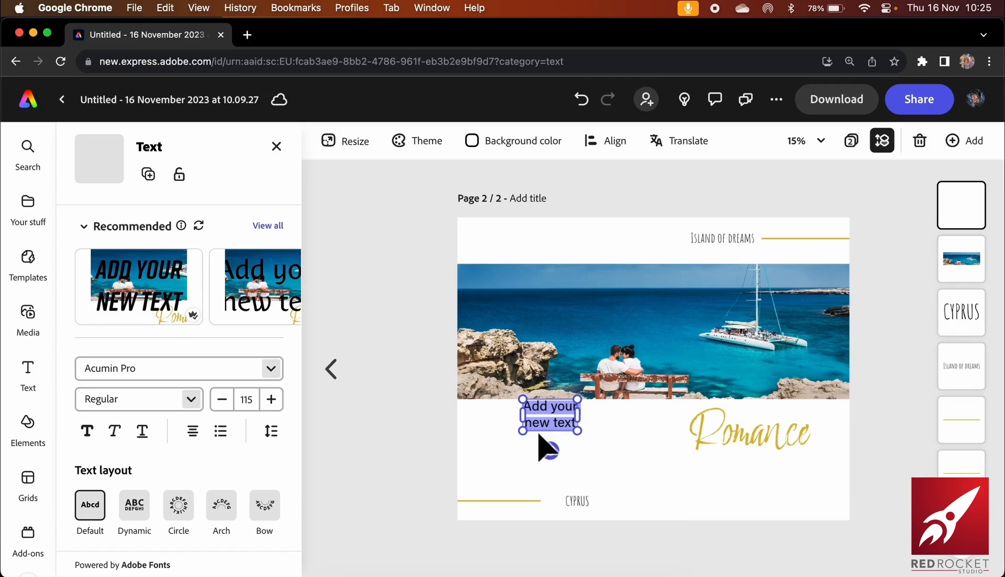
type("Cyprus, officially the Republic of Cyprus, is an island country situated in the Mediterranean Sea. It lies between the continental mainlands of Europe and Asia, being culturally and geopolitically placed in Southeast Europe. Cyprus is the third-largest and third-most populous island in the Mediterranean.")
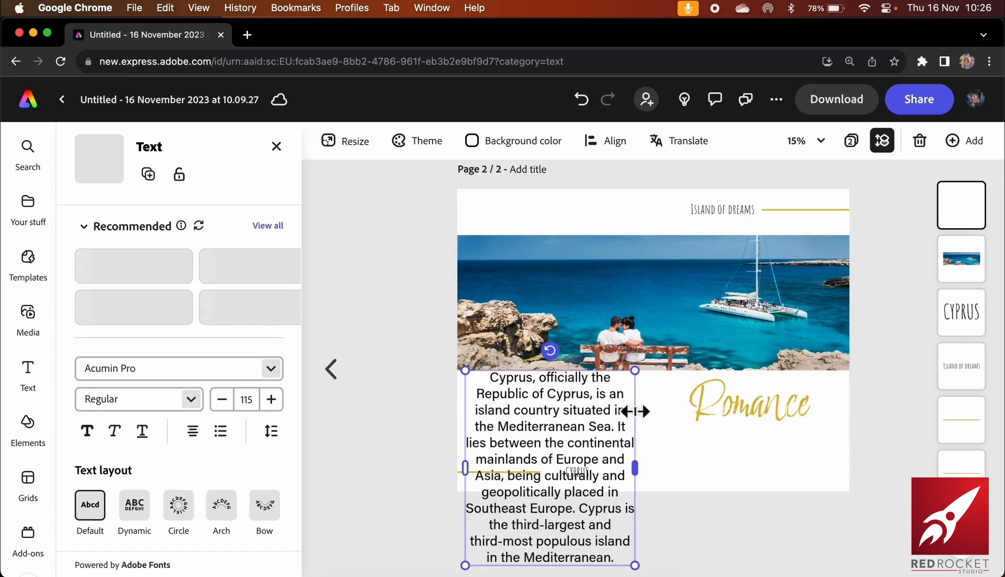
Widen the Cyprus paragraph's text box, scale it down to font size 45 and left-align the text
left_click_drag(635, 411, 668, 414)
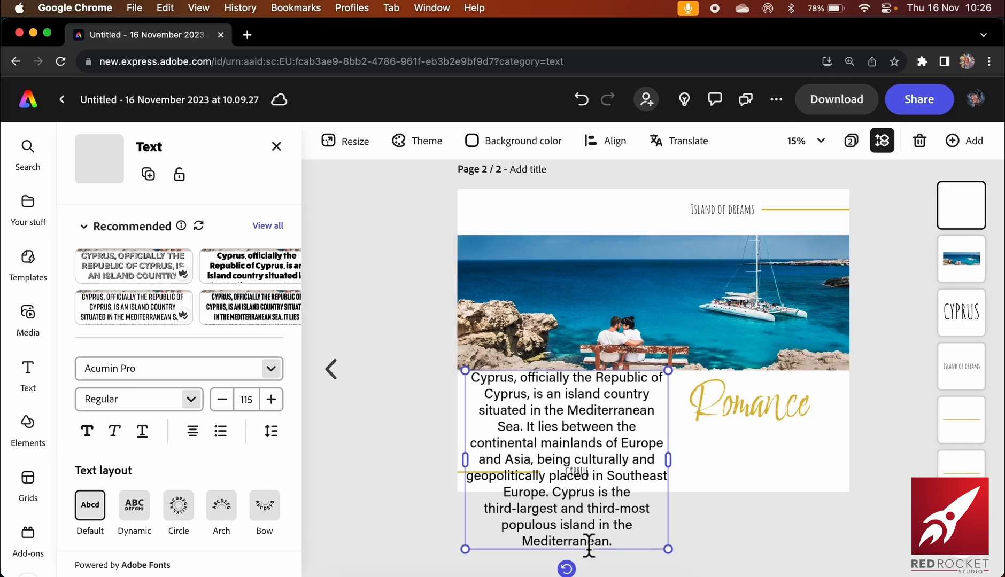
left_click_drag(667, 548, 570, 408)
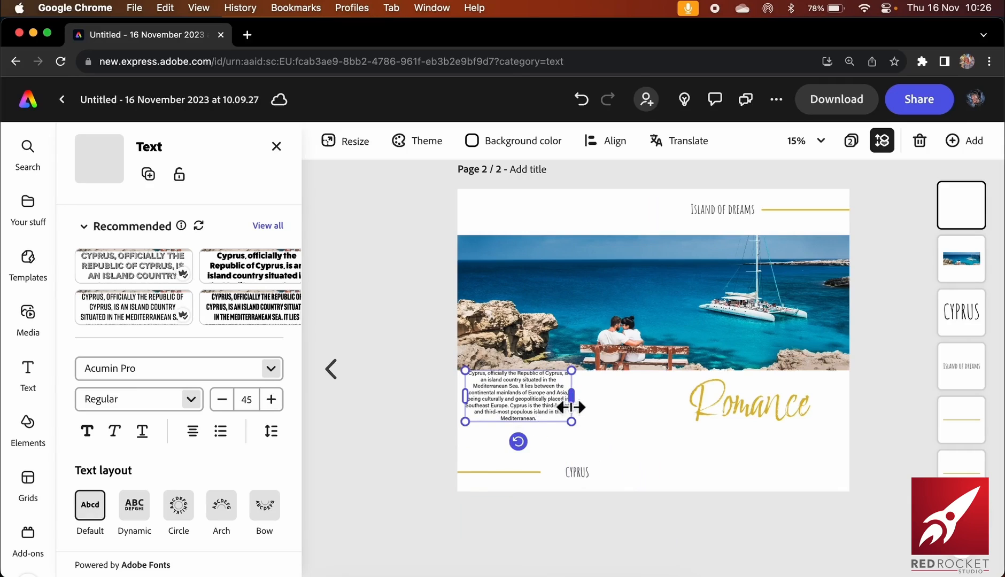
left_click(202, 436)
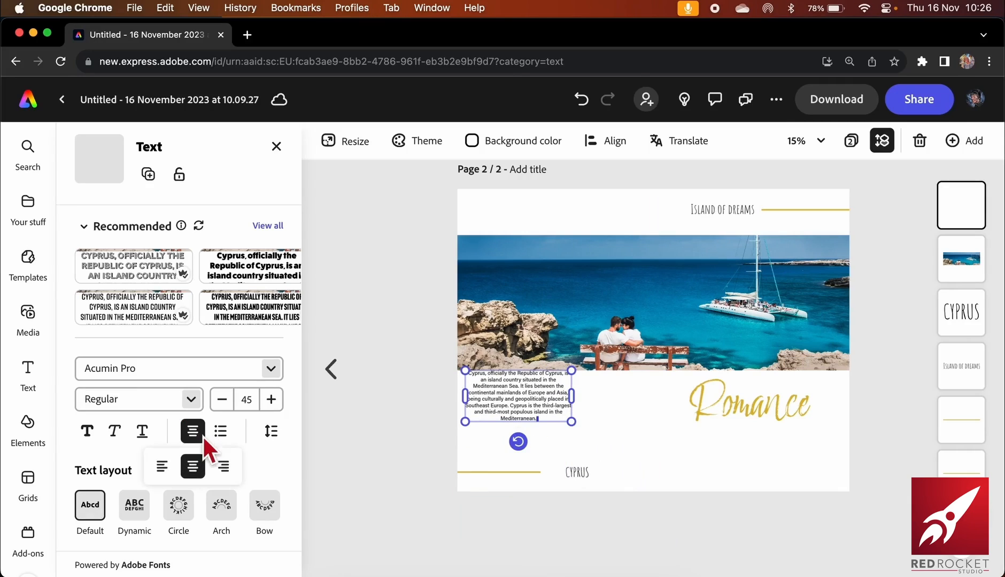
left_click(162, 467)
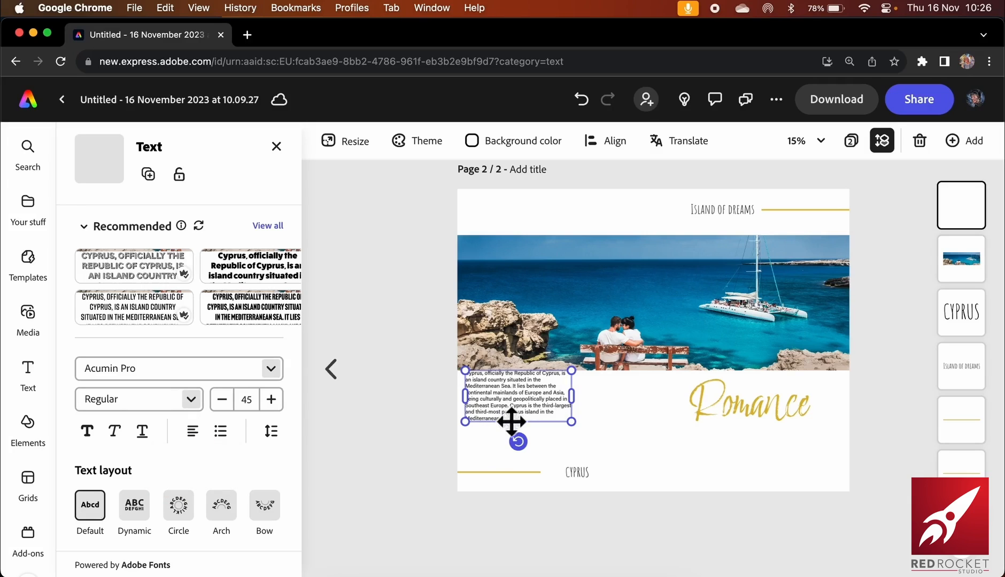
Move the Cyprus paragraph into the white space between the photo and the CYPRUS tagline, and set its font weight to Light
left_click_drag(511, 421, 541, 442)
double_click(540, 442)
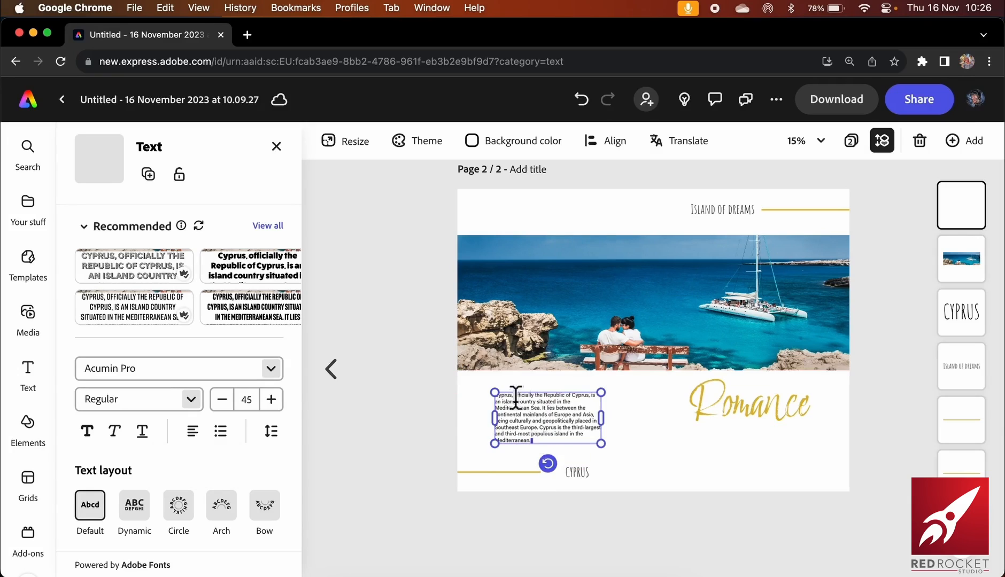
left_click(190, 400)
left_click(190, 399)
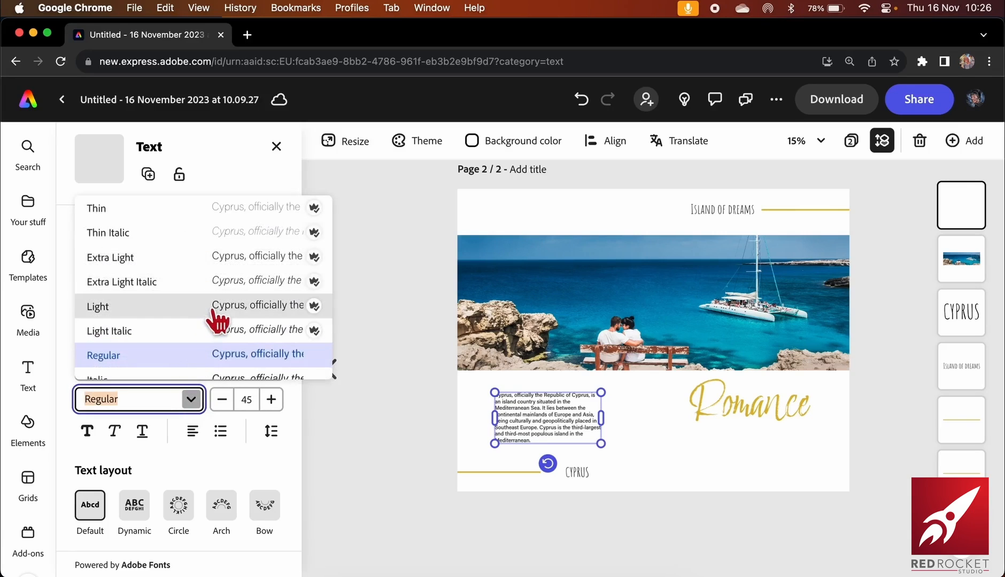
left_click(219, 307)
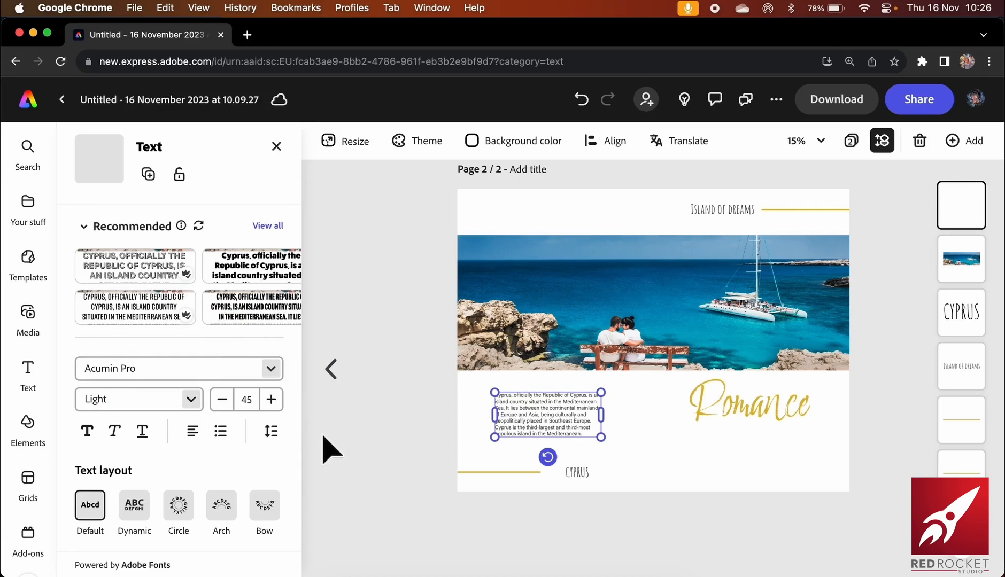
Change the Cyprus paragraph's fill to the custom mid-grey #7A7A7A
scroll(281, 460, "down", 3)
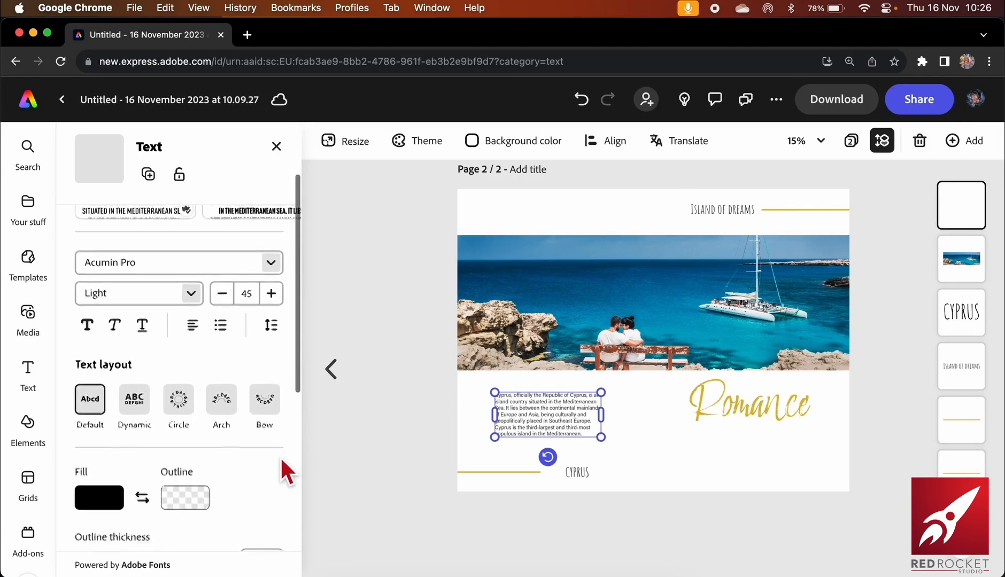
left_click(101, 494)
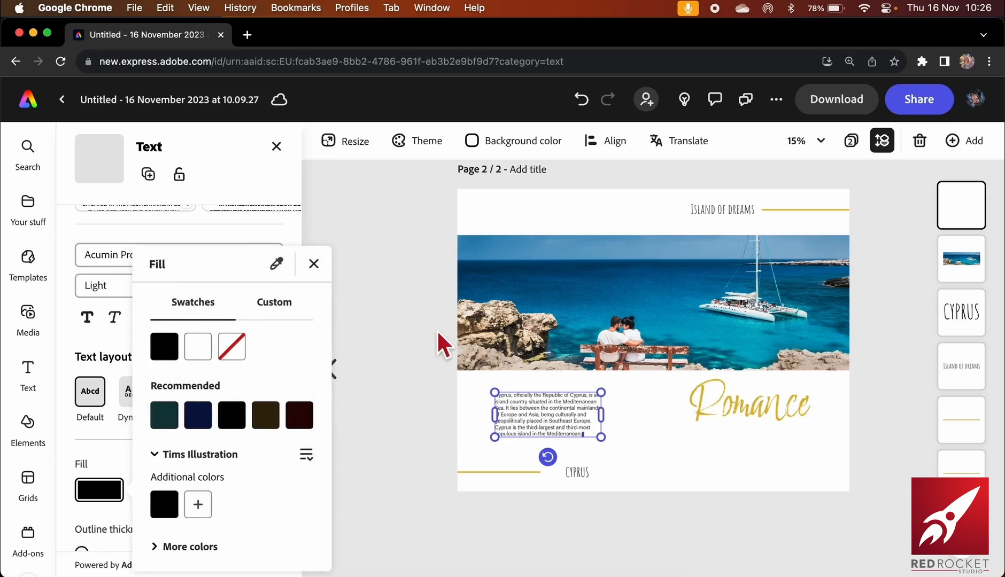
left_click(273, 310)
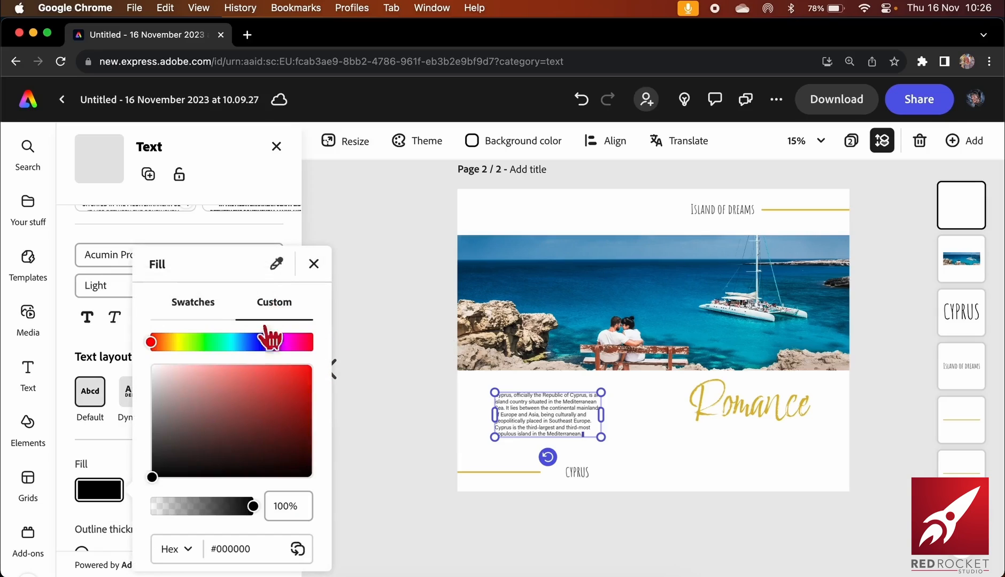
left_click_drag(152, 477, 153, 427)
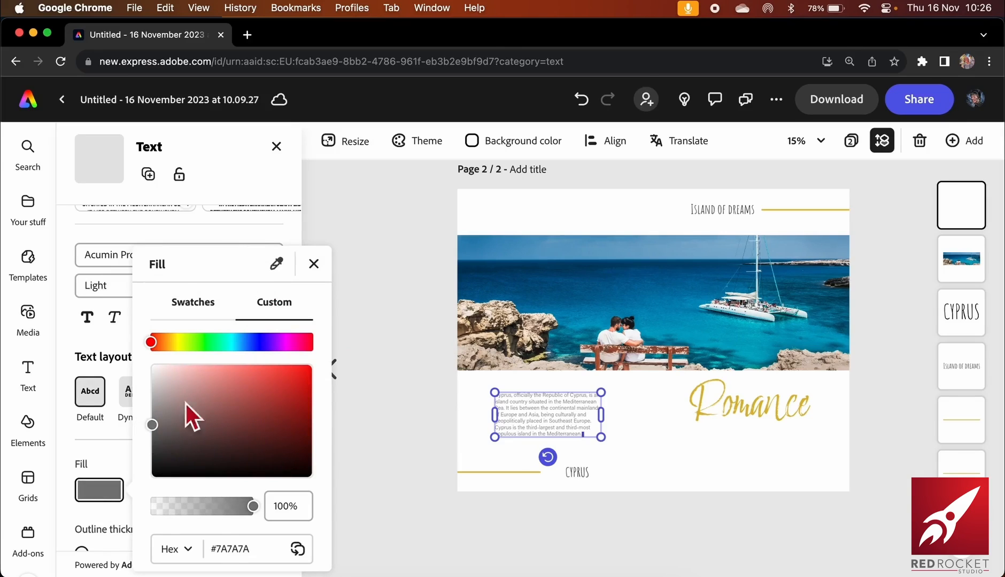
left_click(402, 345)
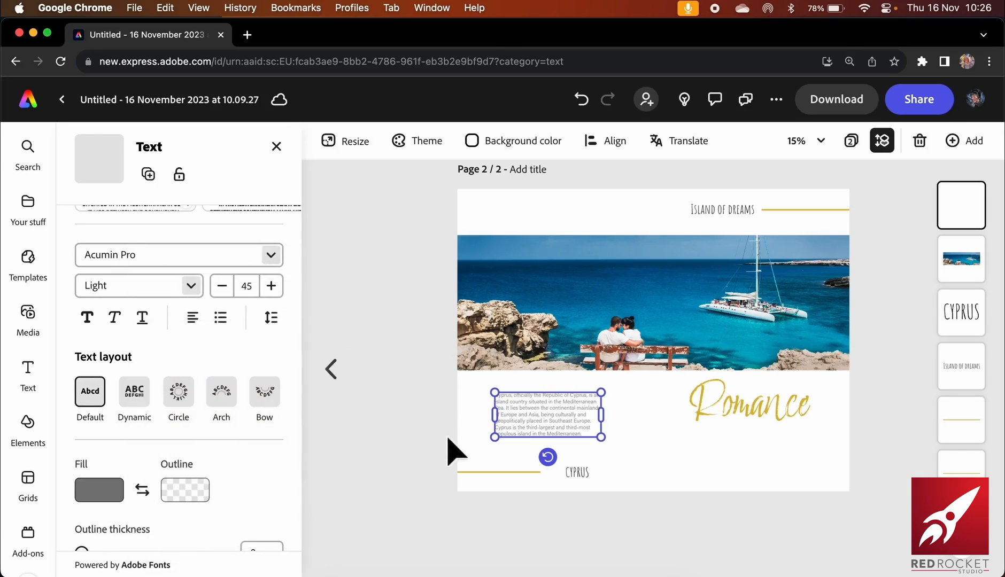
left_click(663, 455)
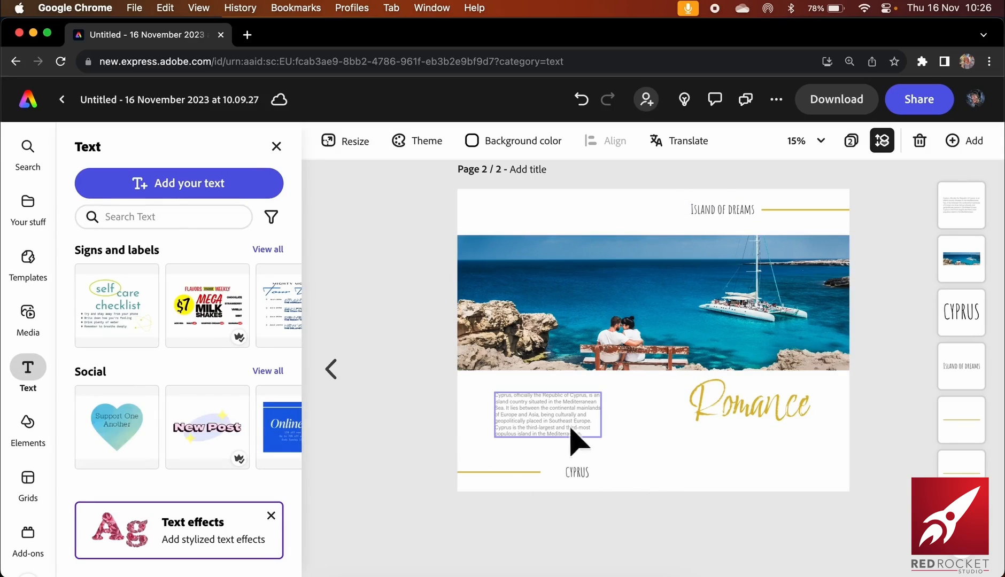
Nudge the Cyprus paragraph slightly down and right, and shrink the Romance heading to size 279, placed level with the paragraph
mouse_move(576, 436)
left_mouse_down()
mouse_move(565, 420)
mouse_move(571, 430)
left_mouse_up()
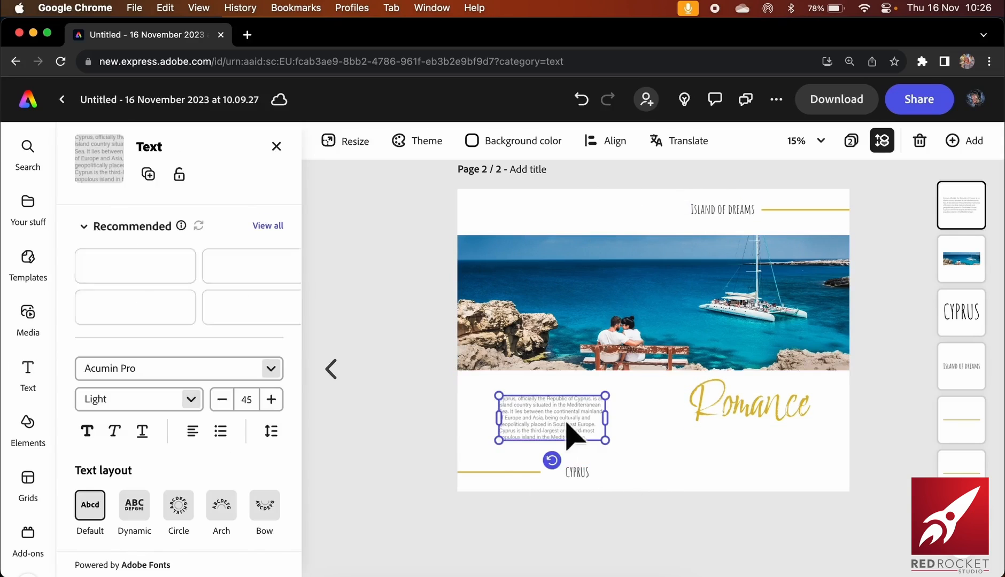
left_click_drag(746, 405, 744, 422)
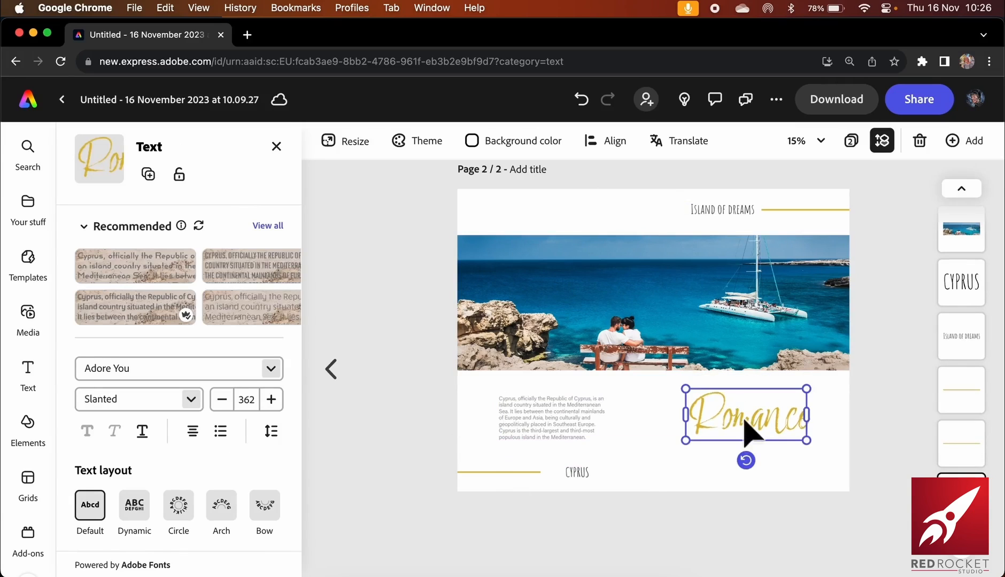
left_click_drag(684, 442, 743, 420)
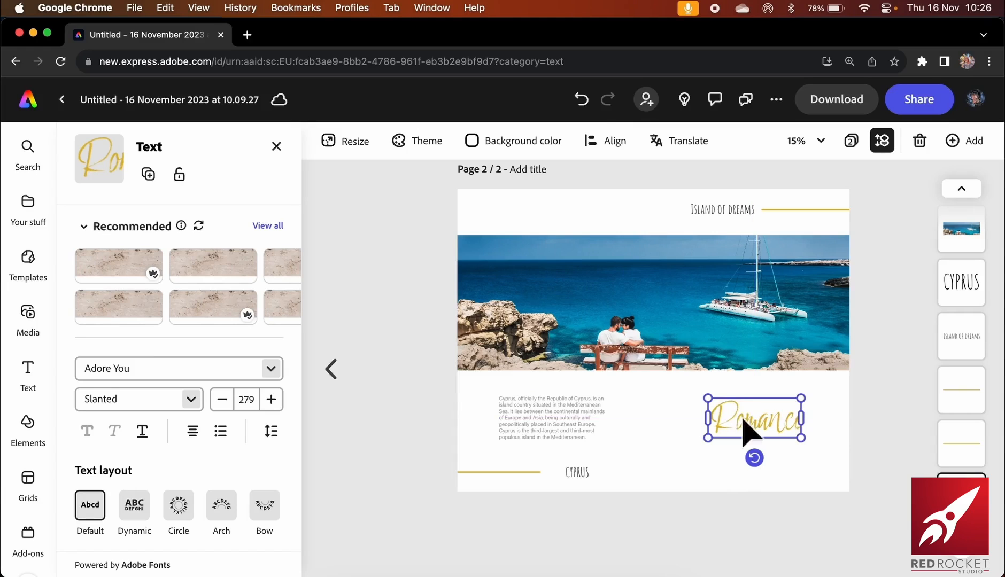
left_click(729, 525)
Move the CYPRUS tagline closer to the end of the lower gold line
left_click(577, 473)
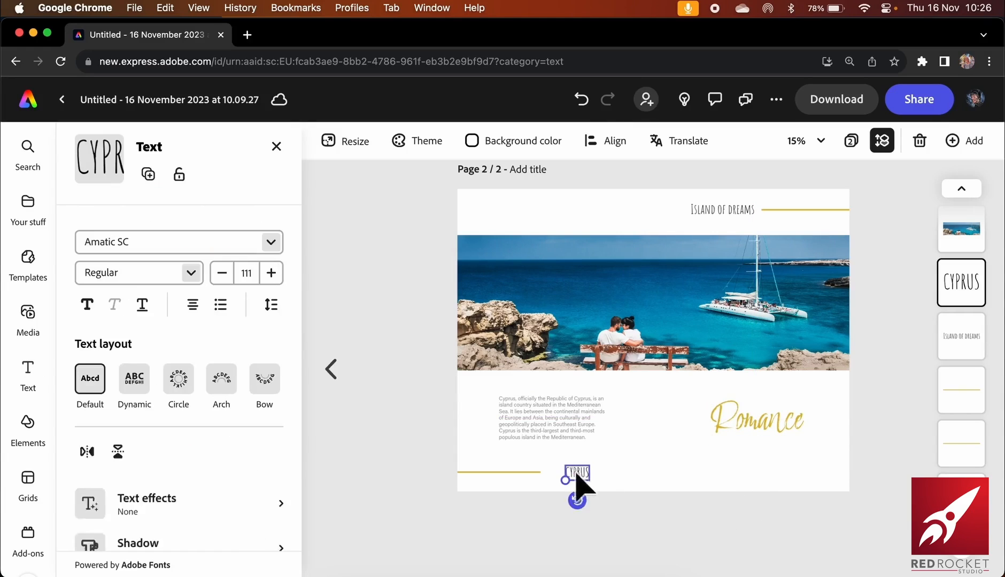
left_click_drag(576, 475, 564, 473)
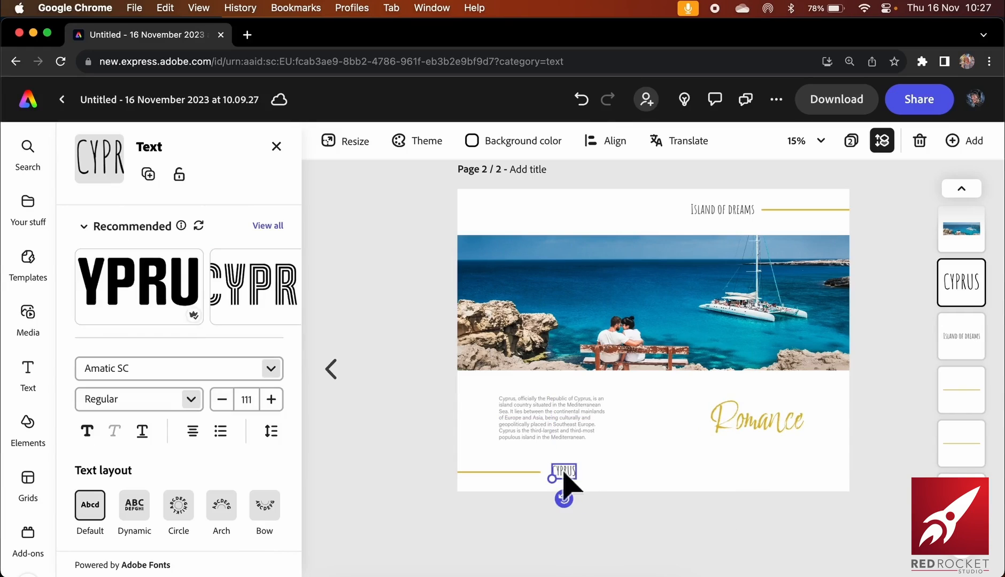
left_click(629, 534)
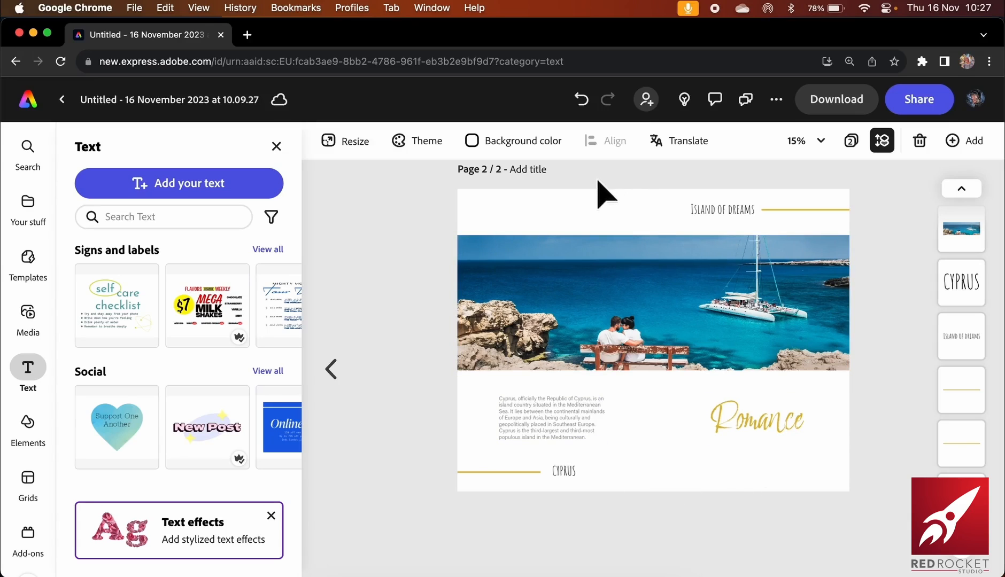
left_click(960, 142)
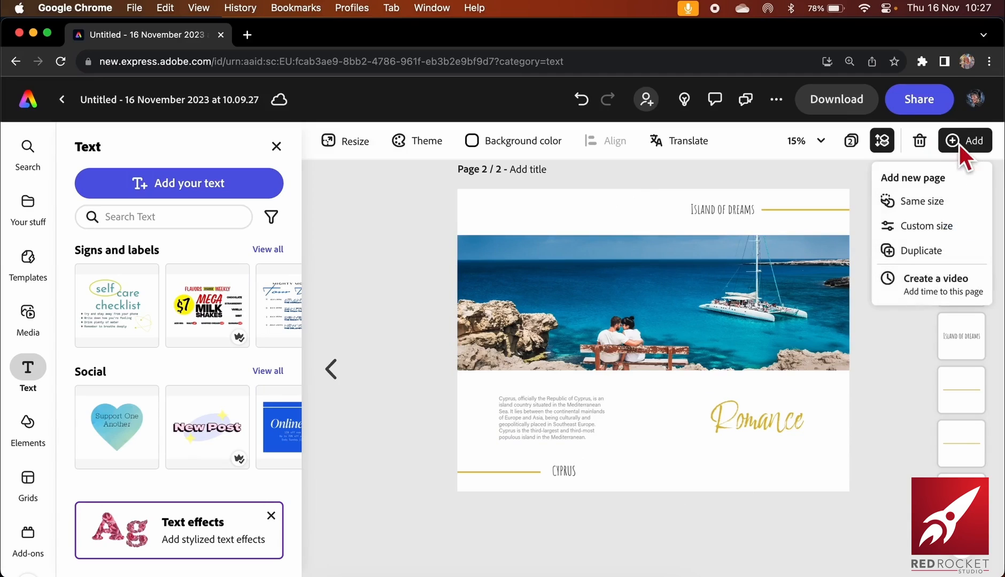
left_click(919, 250)
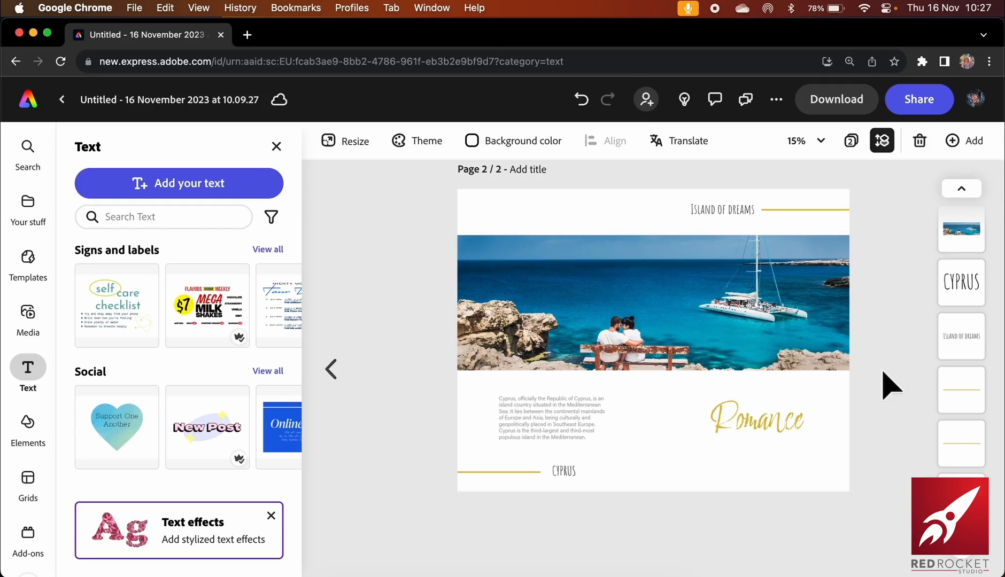
left_click(330, 370)
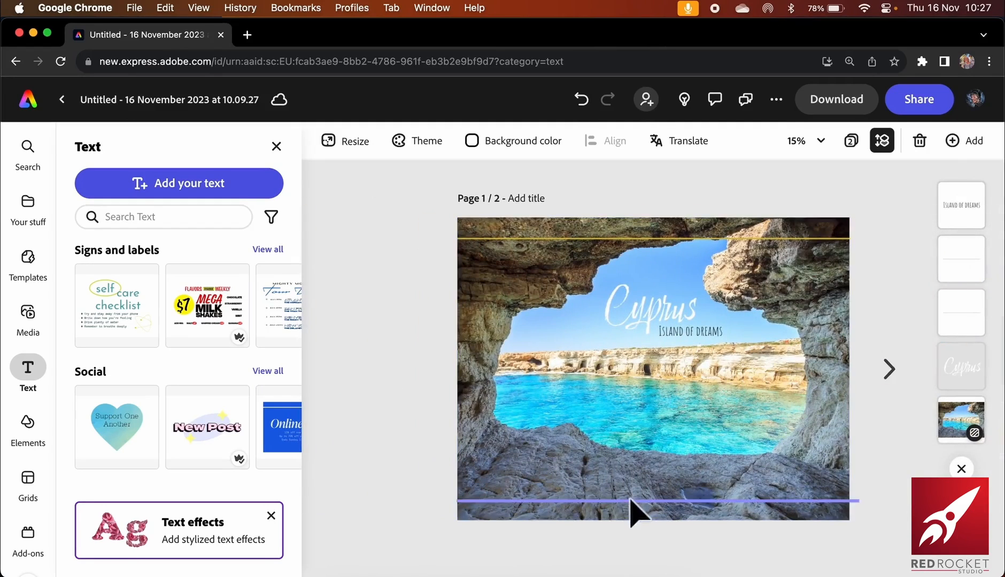
left_click(889, 368)
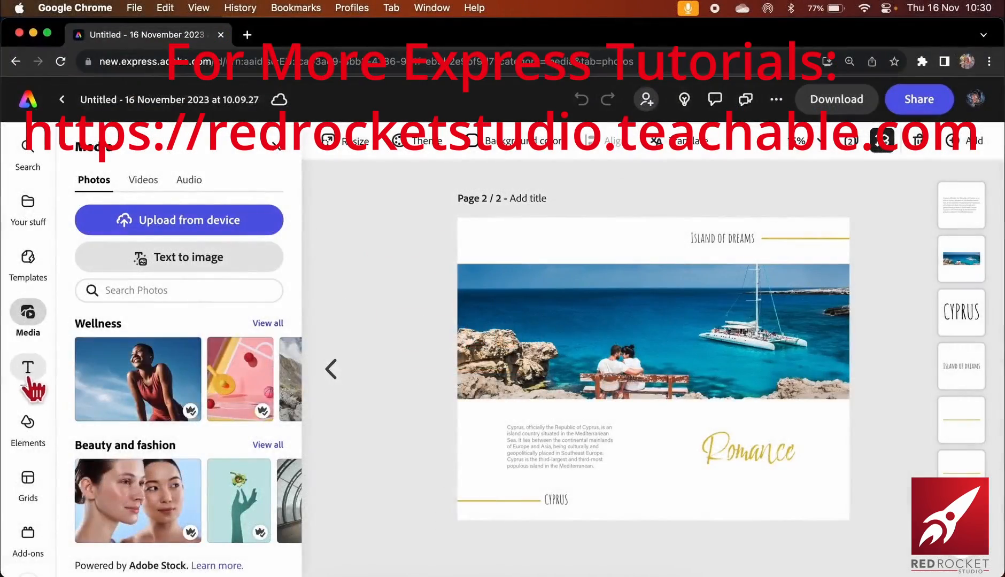
Recolour the Island of dreams and CYPRUS taglines together with the gold sampled from the Romance heading
left_click(30, 370)
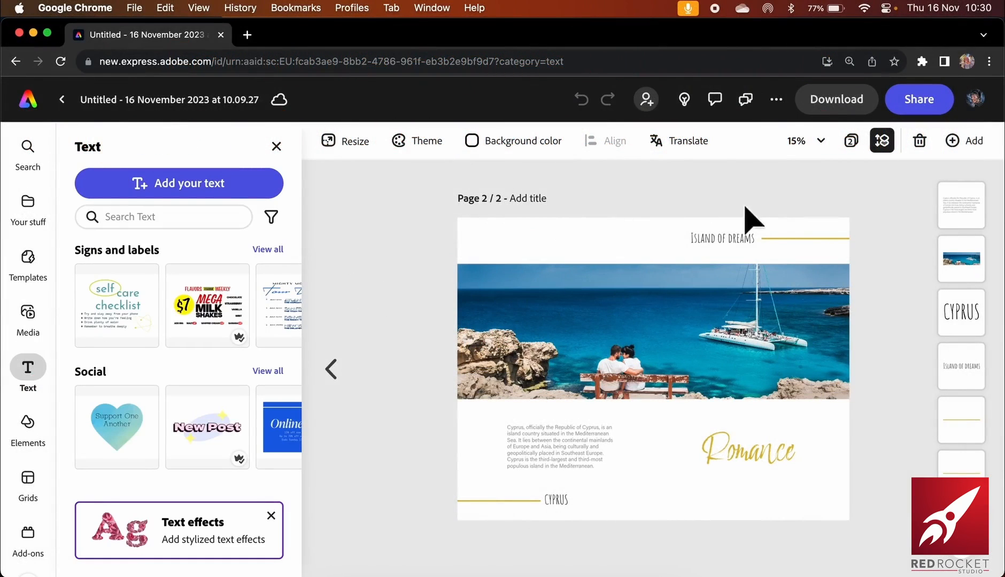
left_click(713, 253)
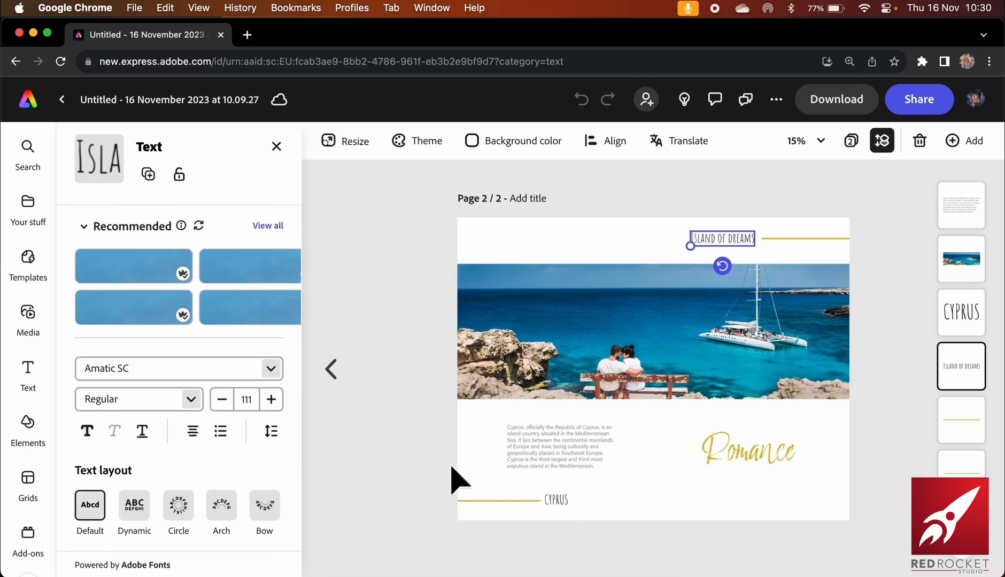
left_click(556, 499, "shift")
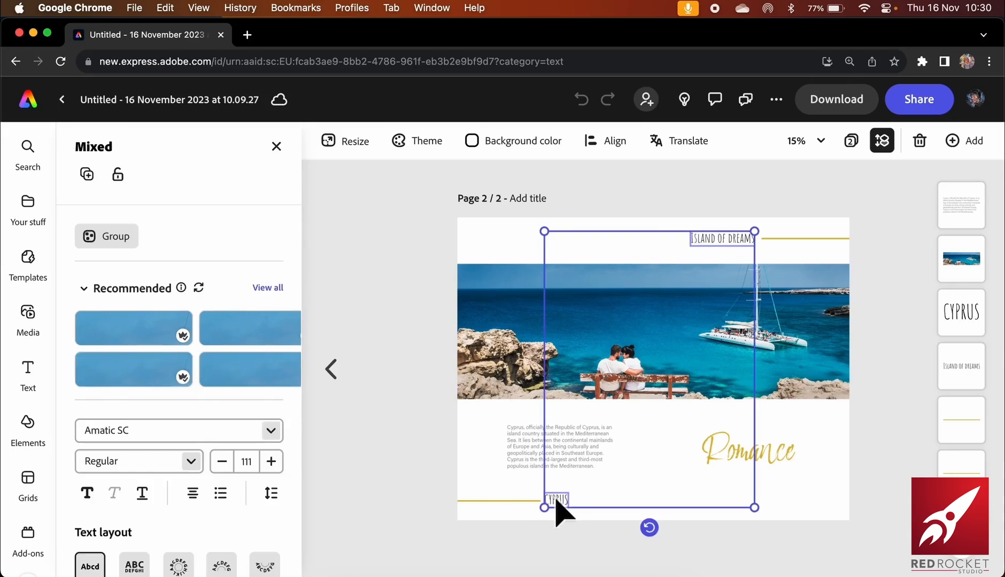
left_click(114, 531)
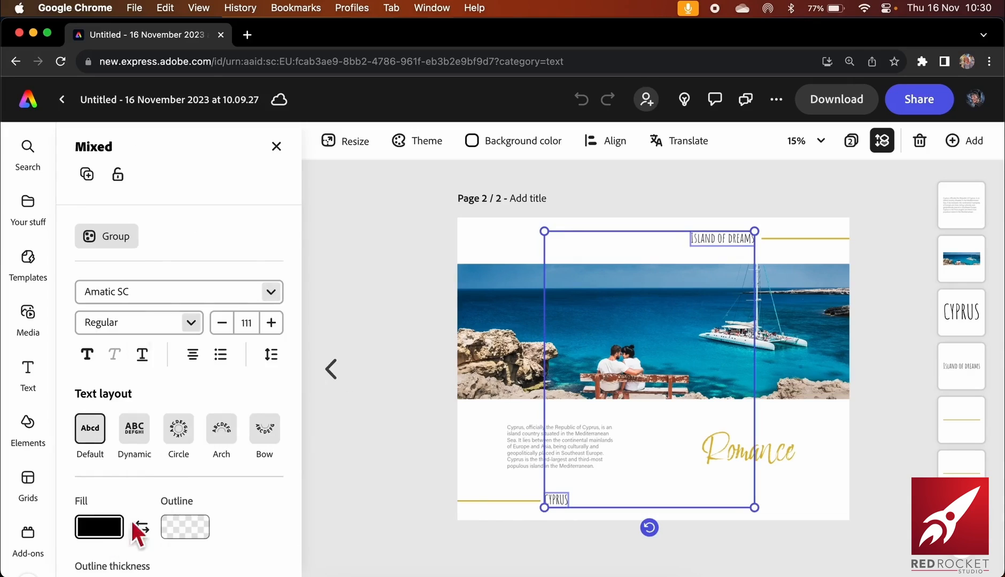
left_click(278, 265)
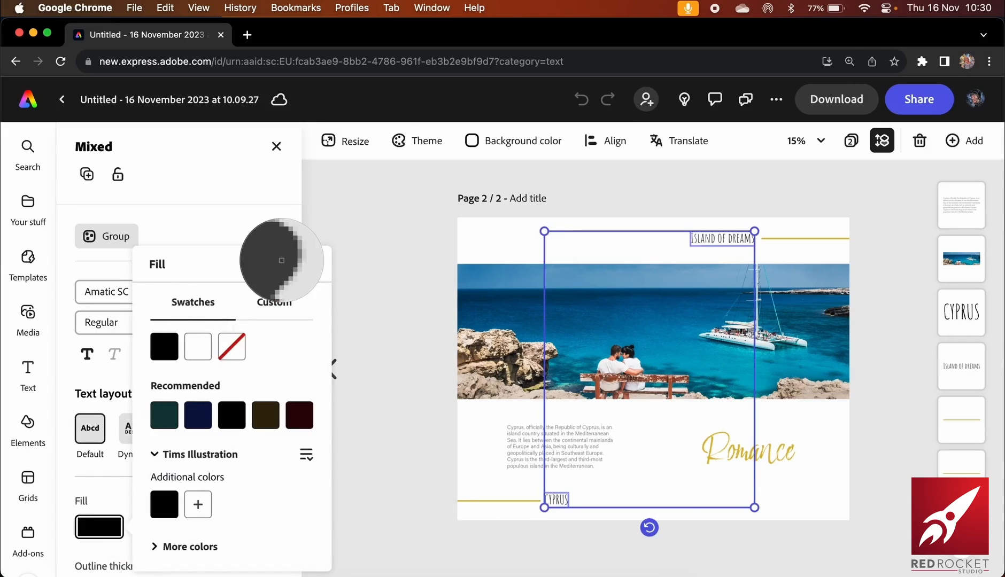
left_click(710, 442)
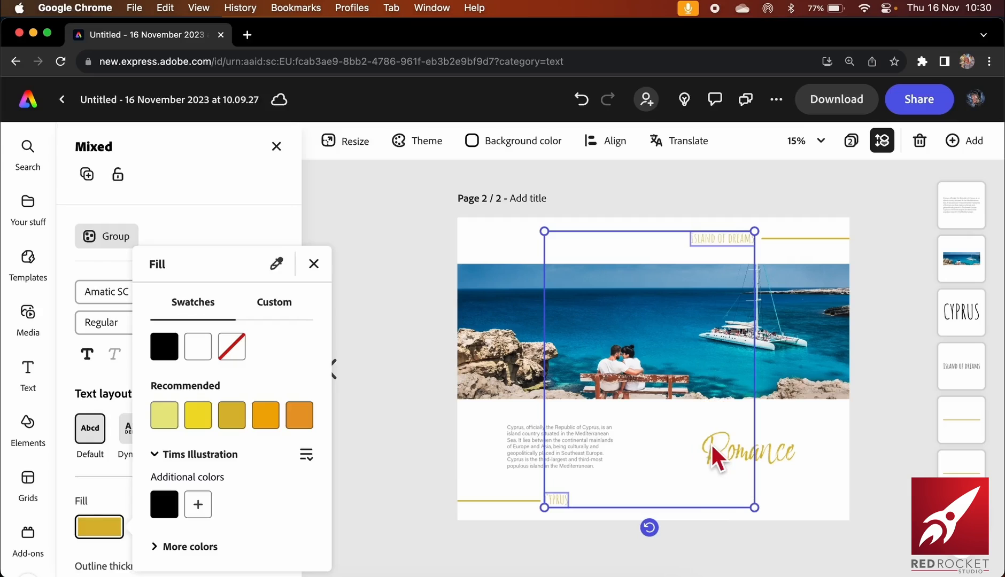
left_click(391, 251)
left_click(387, 250)
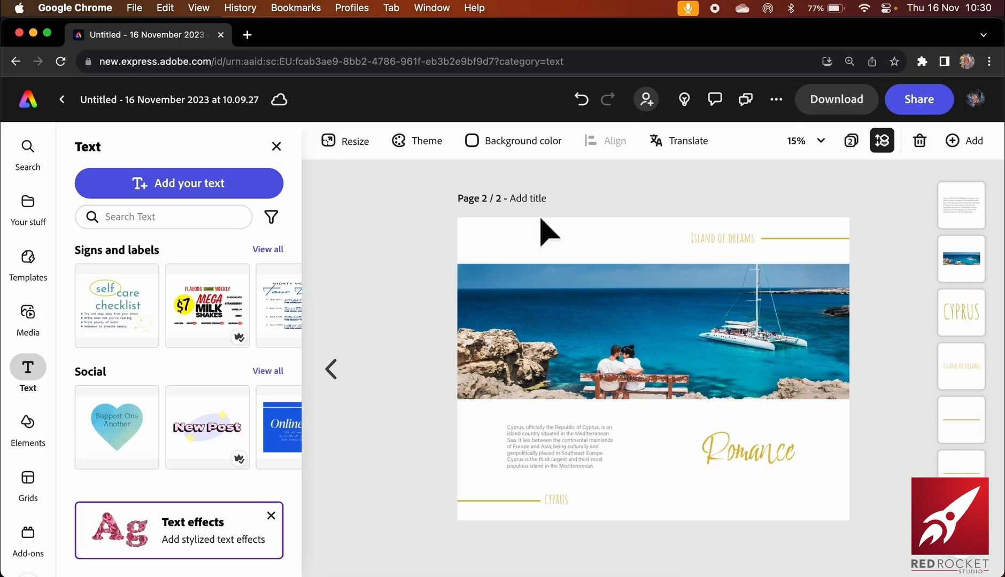
Duplicate page 2 as a new page and delete the couple photo from the copy
left_click(956, 145)
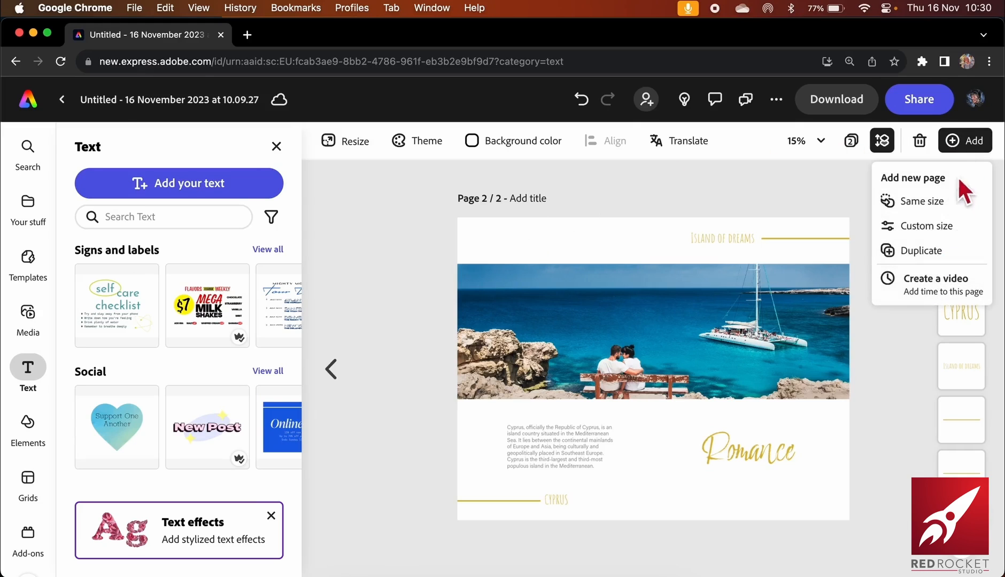
left_click(924, 250)
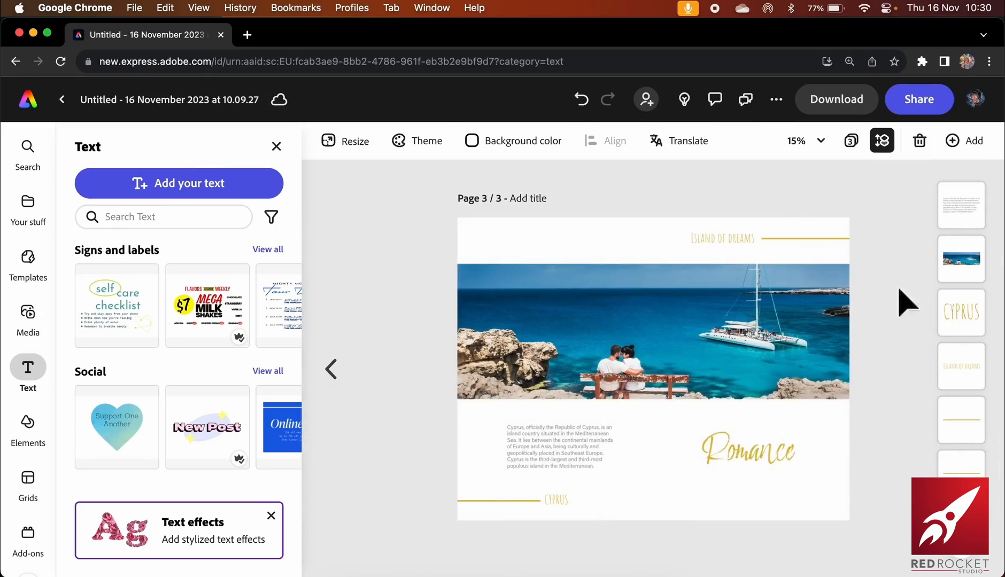
left_click(702, 368)
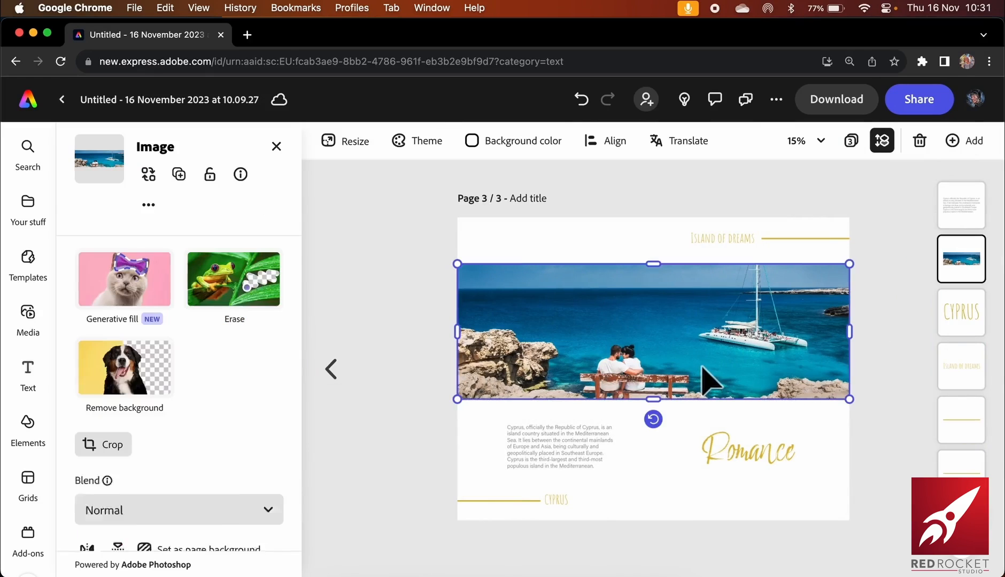
key("Delete")
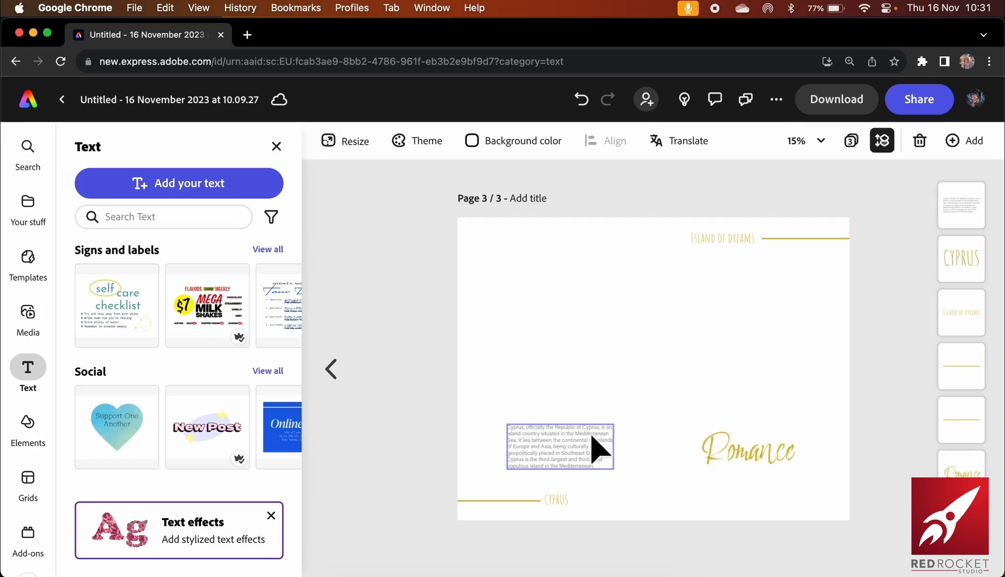
Move page 3's Cyprus paragraph down to the page's bottom edge and the Romance heading up beneath the Island of dreams tagline
left_click_drag(591, 448, 686, 517)
left_click_drag(740, 466, 769, 289)
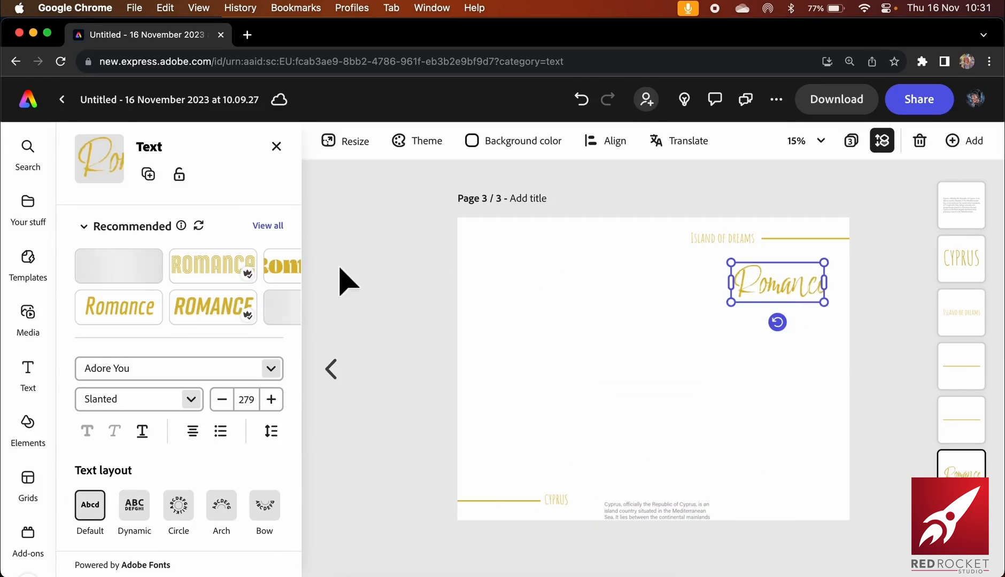
Replace page 3's Romance heading text with "Adventure" and shift the heading slightly left under the tagline
double_click(778, 283)
type("Ad")
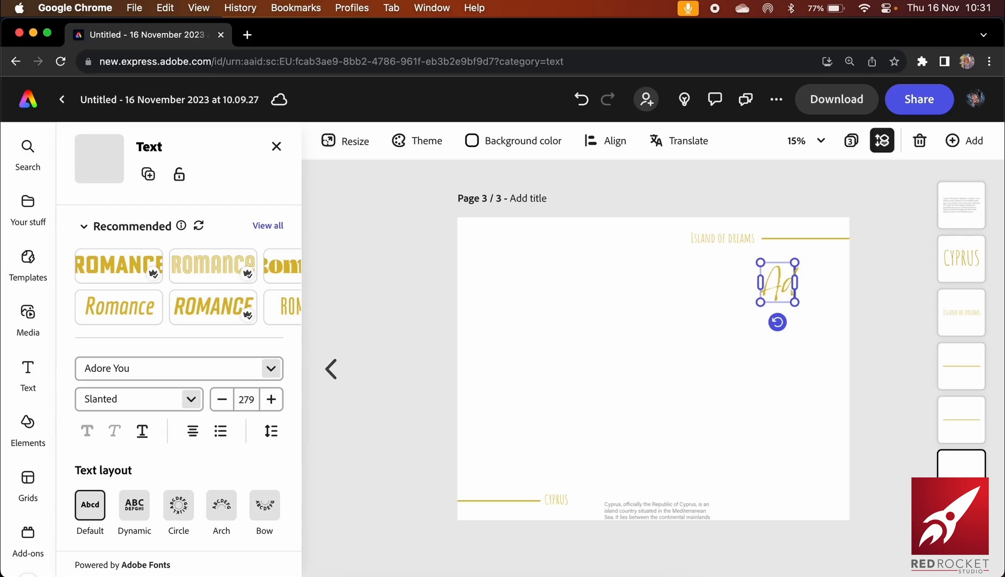
type("ve")
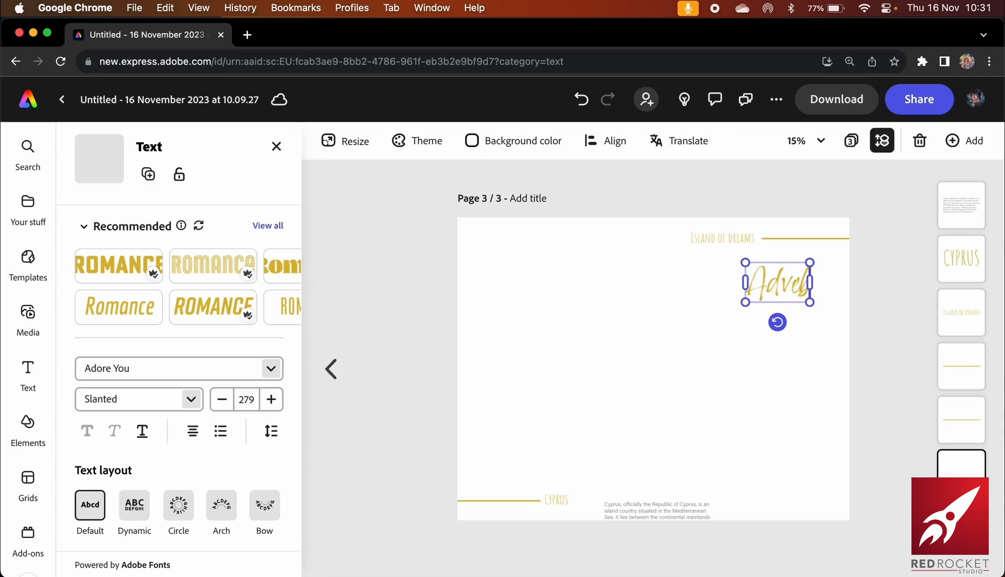
type("nture")
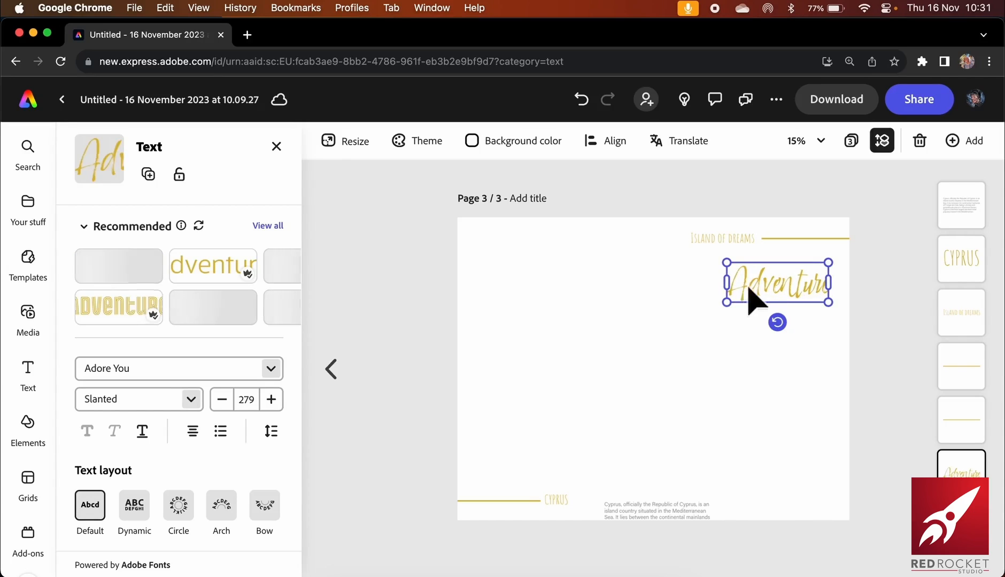
left_click_drag(754, 299, 729, 292)
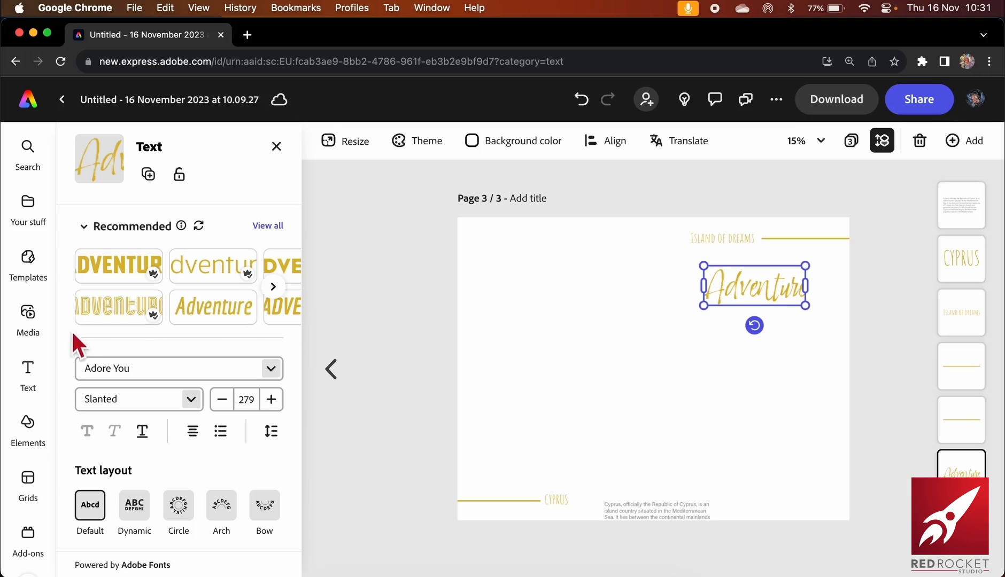
Search the stock photos for "cyprus shipwreck"
left_click(27, 315)
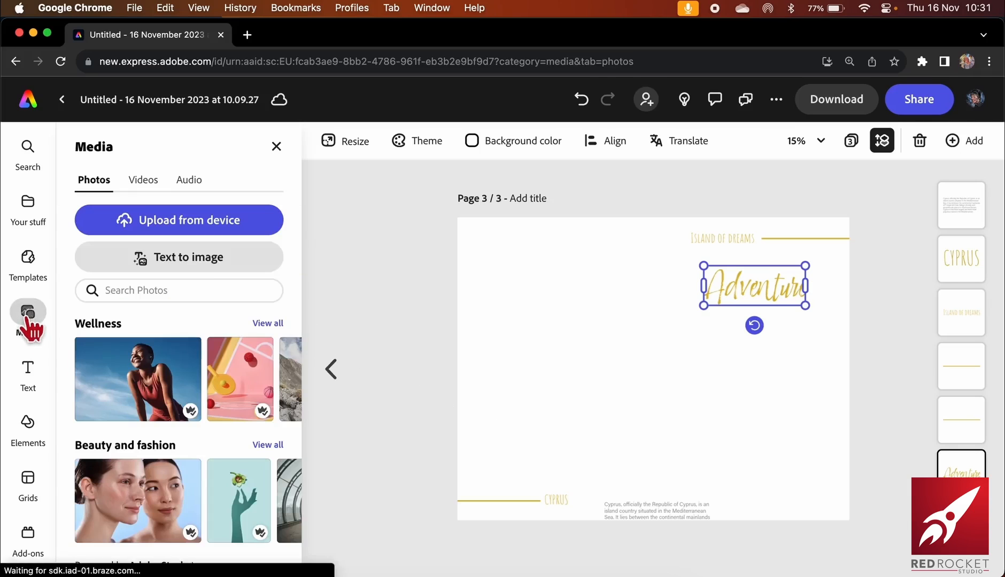
left_click(199, 296)
type("cyprus shipwreck")
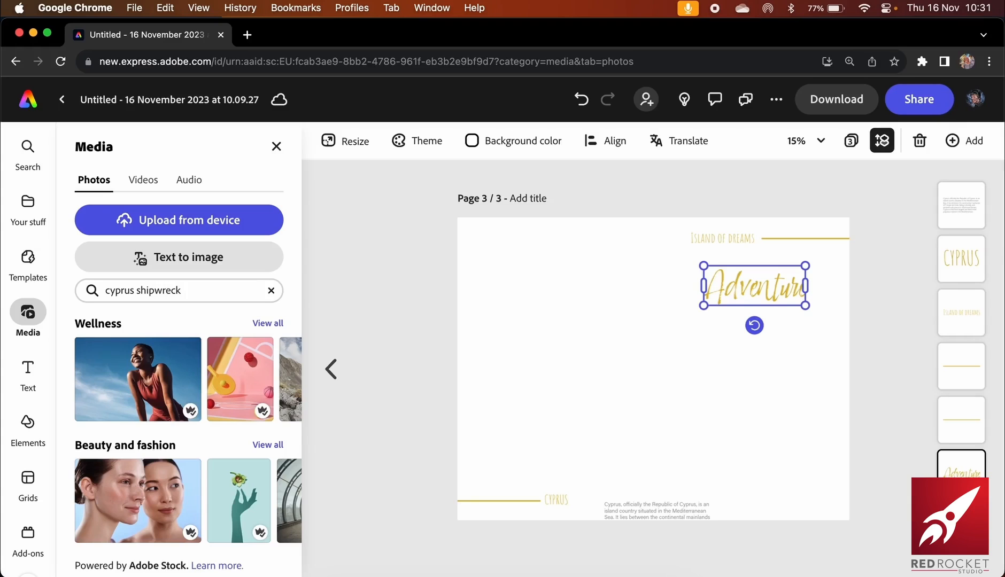
key("Return")
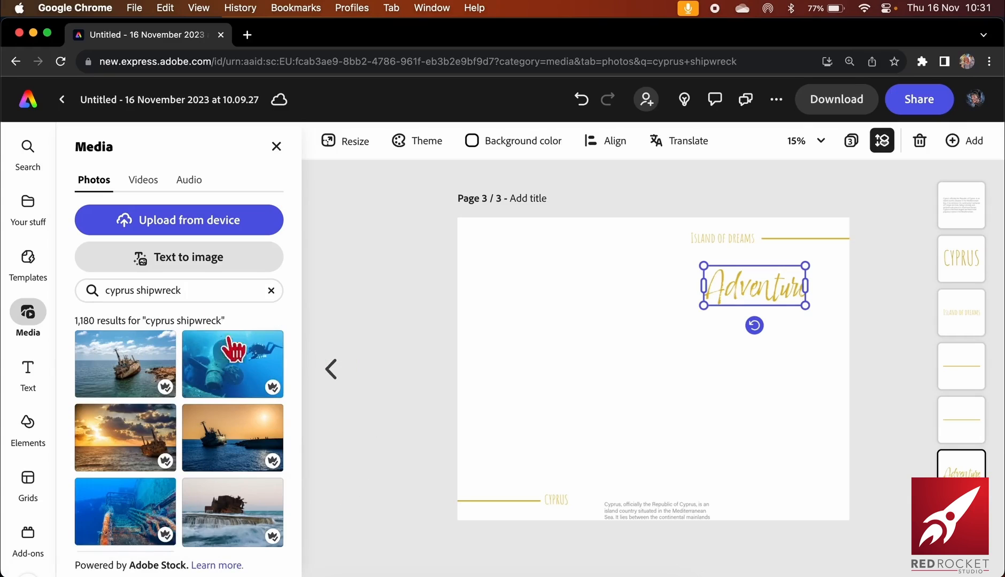
Add the photo of the diver beside the sunken propeller to page 3 and enlarge it against the page's left edge below the header
scroll(206, 371, "down", 3)
scroll(206, 371, "up", 3)
left_click(482, 297)
left_click(230, 369)
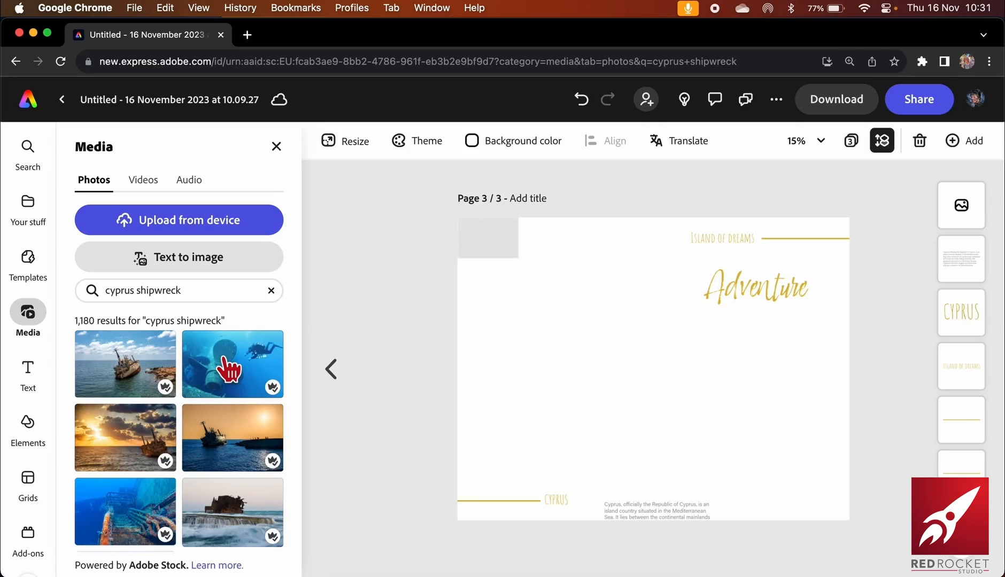
left_click_drag(503, 243, 653, 401)
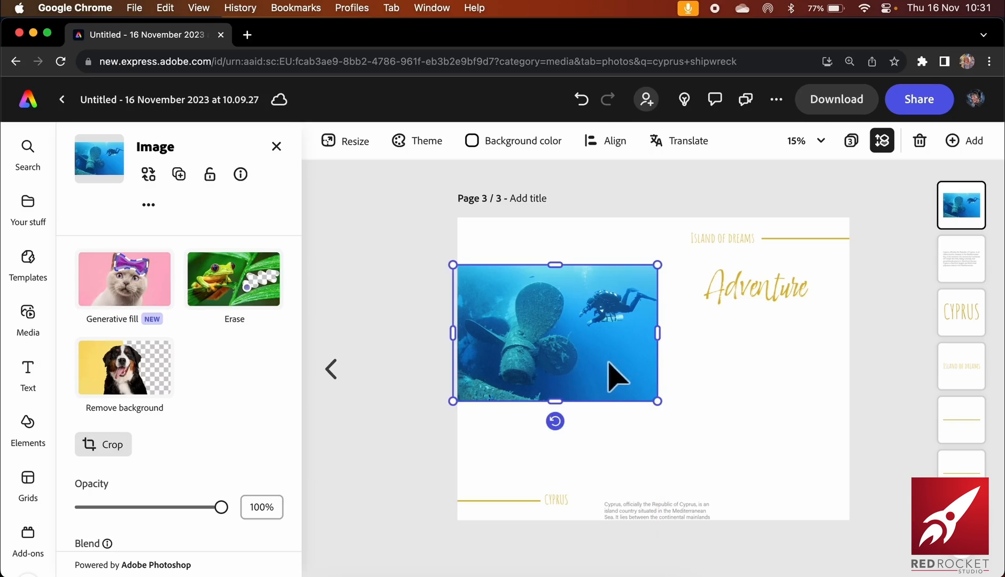
left_click(361, 396)
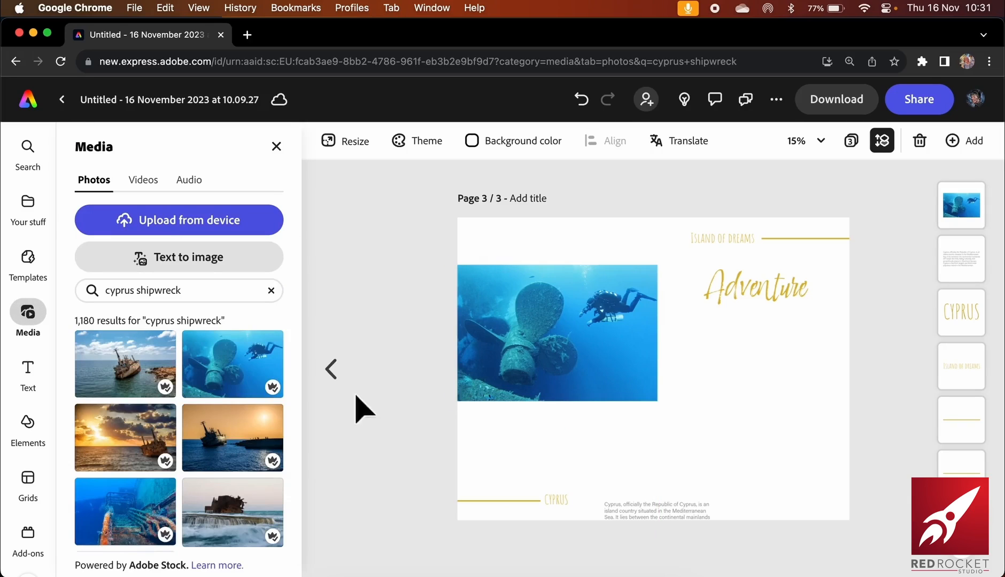
Add the photo of divers above the wreck, enlarged against page 3's right edge under the Adventure heading, and nudge the heading up
scroll(214, 436, "down", 5)
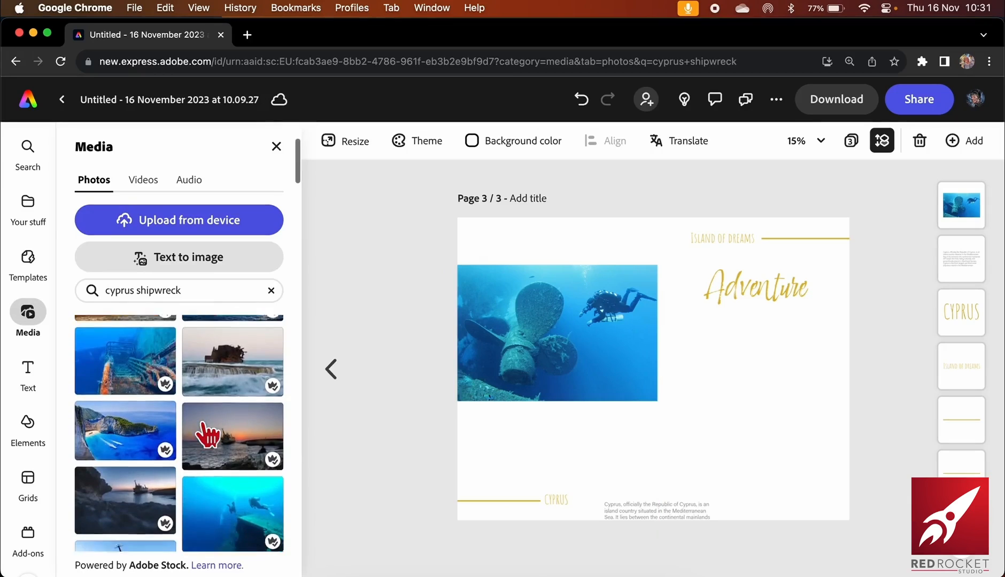
left_click(244, 495)
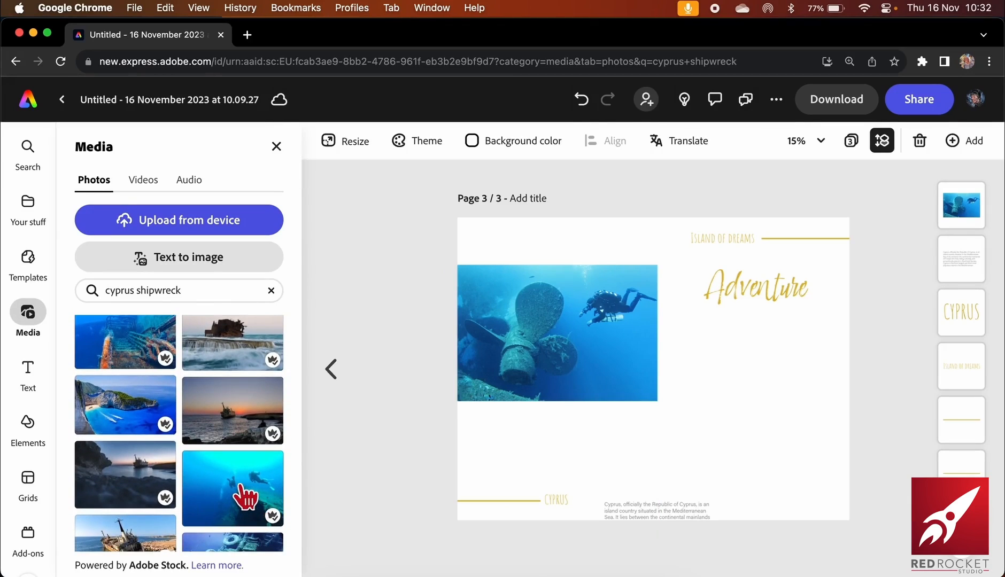
mouse_move(502, 238)
left_mouse_down()
mouse_move(700, 336)
mouse_move(717, 359)
mouse_move(865, 444)
mouse_move(856, 445)
left_mouse_up()
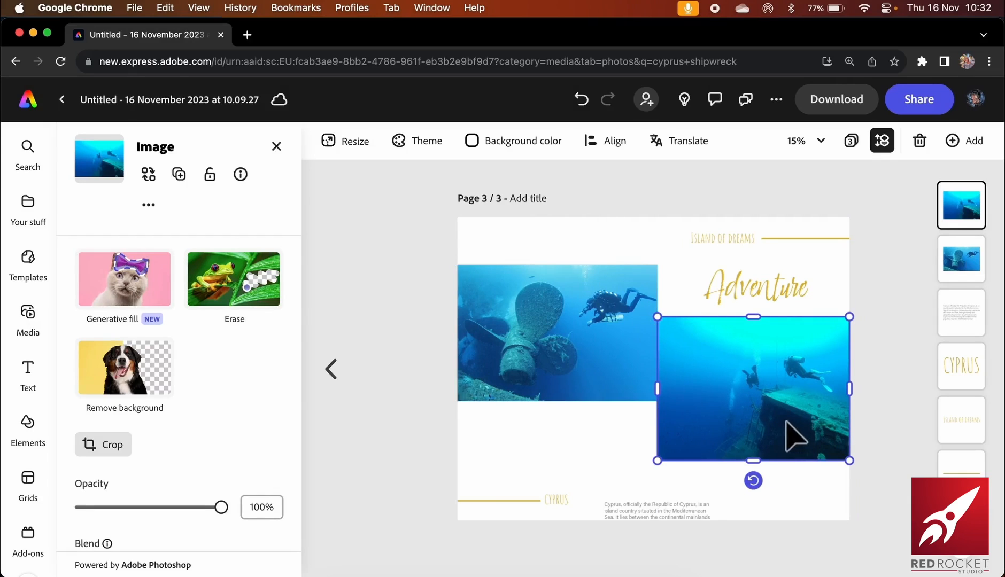
left_click_drag(791, 433, 786, 423)
left_click(882, 380)
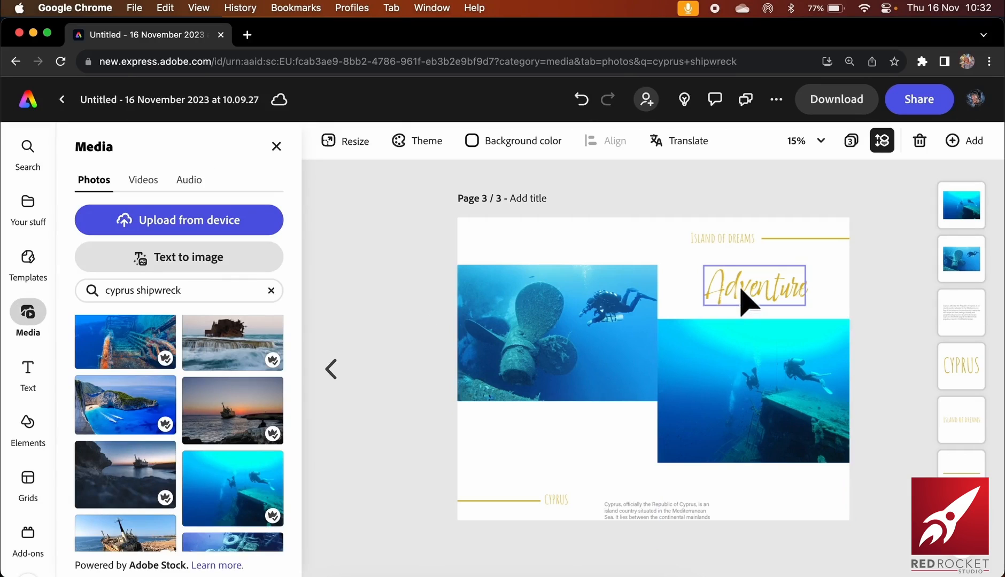
left_click_drag(740, 289, 740, 282)
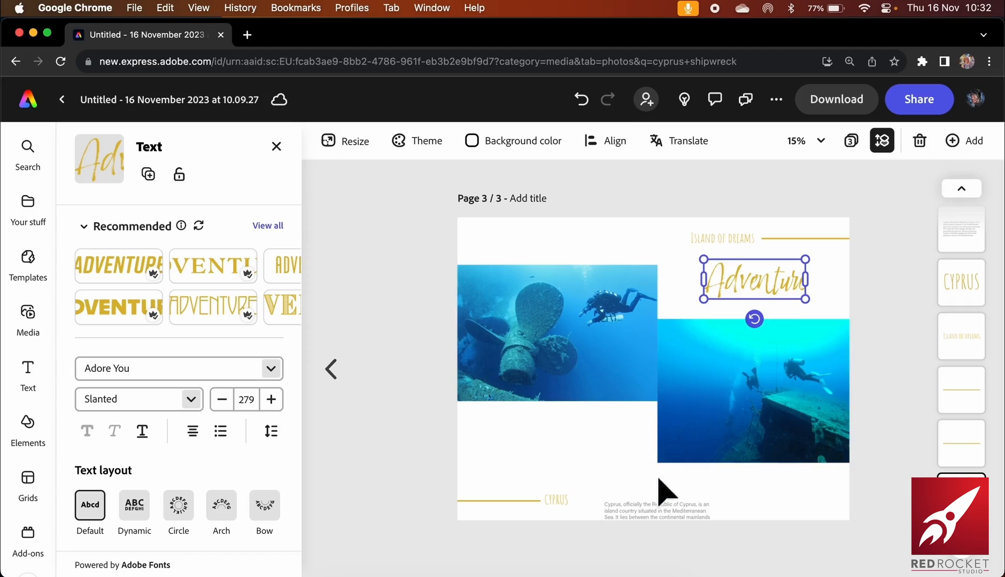
Move the Cyprus paragraph beneath the propeller photo and replace its text with the MS Zenobia ferry wreck description
left_click_drag(659, 525, 554, 432)
double_click(557, 441)
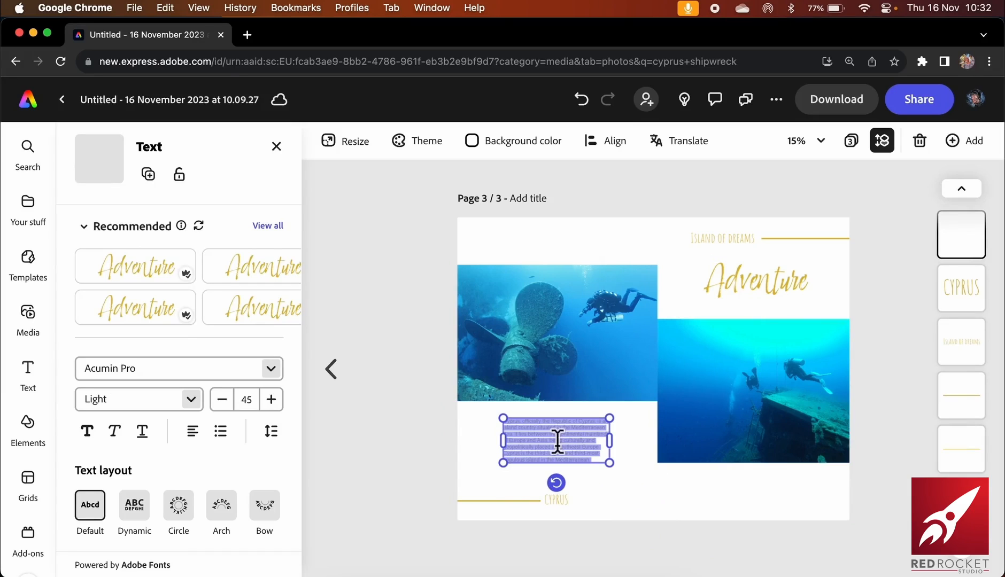
type("MS Zenobia was a Swedish-built Challenger-class RO-RO ferry launched in 1979 that capsized and sank in the Mediterranean Sea, close to Larnaca, Cyprus, in June 1980 on her maiden voyage. Named by The Times, and many others, as one of the top ten wreck diving sites in the world.")
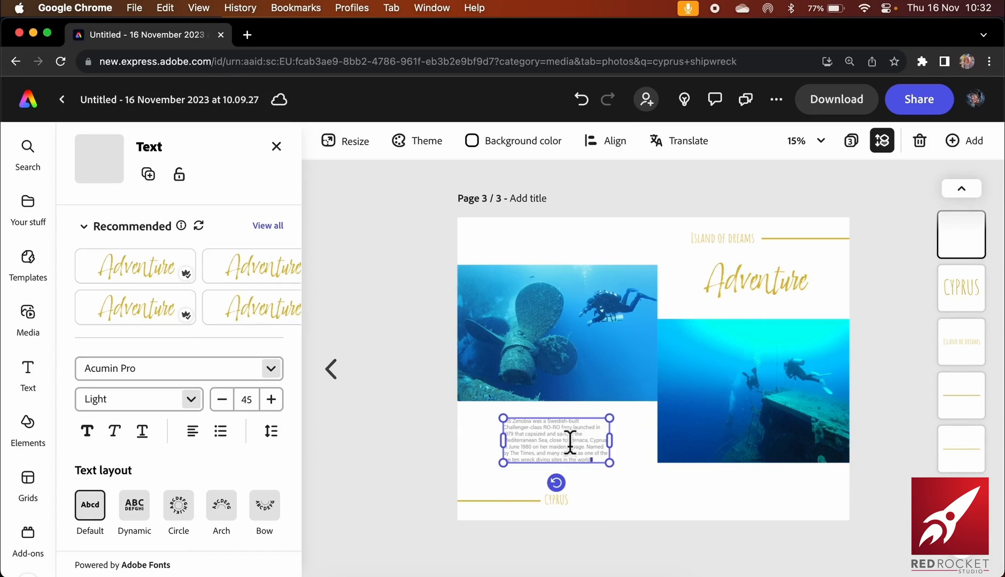
mouse_move(610, 463)
left_mouse_down()
mouse_move(625, 472)
mouse_move(611, 468)
left_mouse_up()
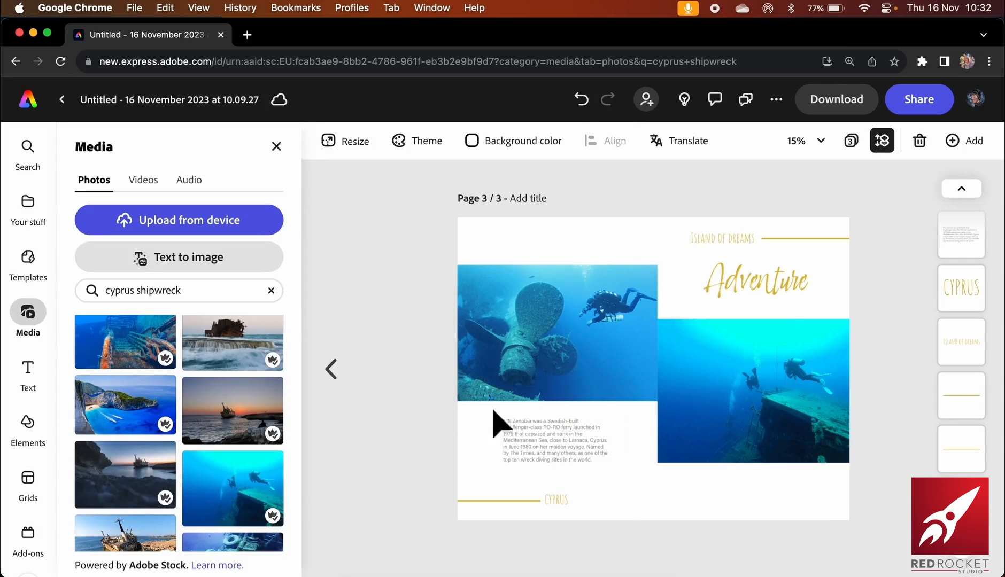
Shrink the Adventure heading to size 241 and centre it above the wreck divers photo
left_click(743, 289)
mouse_move(746, 287)
left_mouse_down()
mouse_move(705, 303)
mouse_move(745, 282)
left_mouse_up()
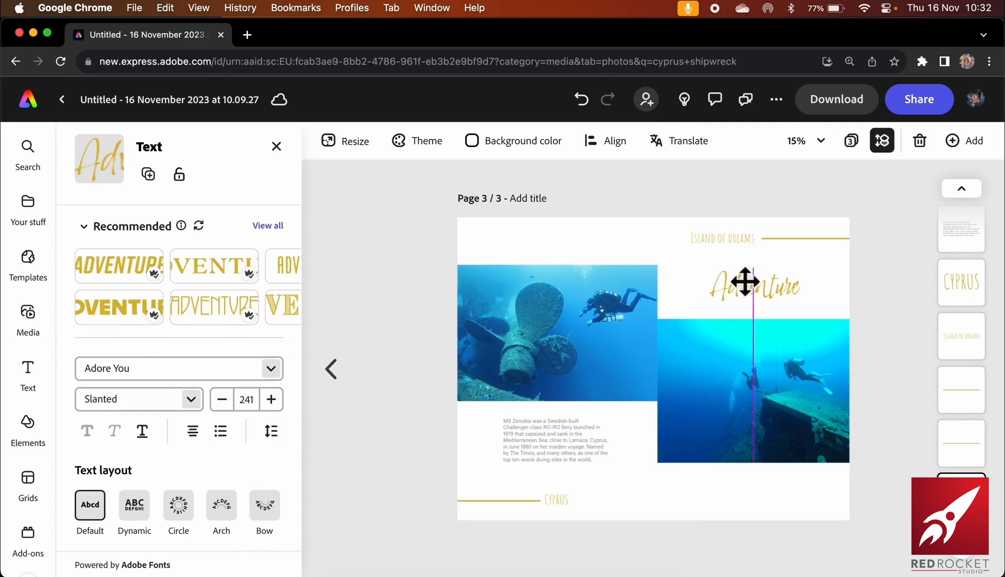
left_click(874, 301)
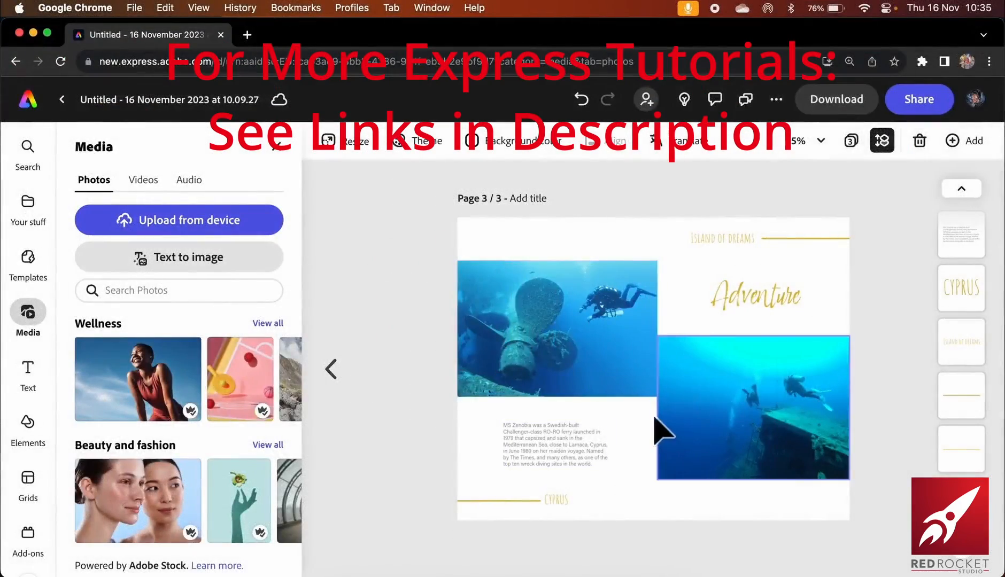
Return to the Romance page and duplicate it as a new page
left_click(332, 371)
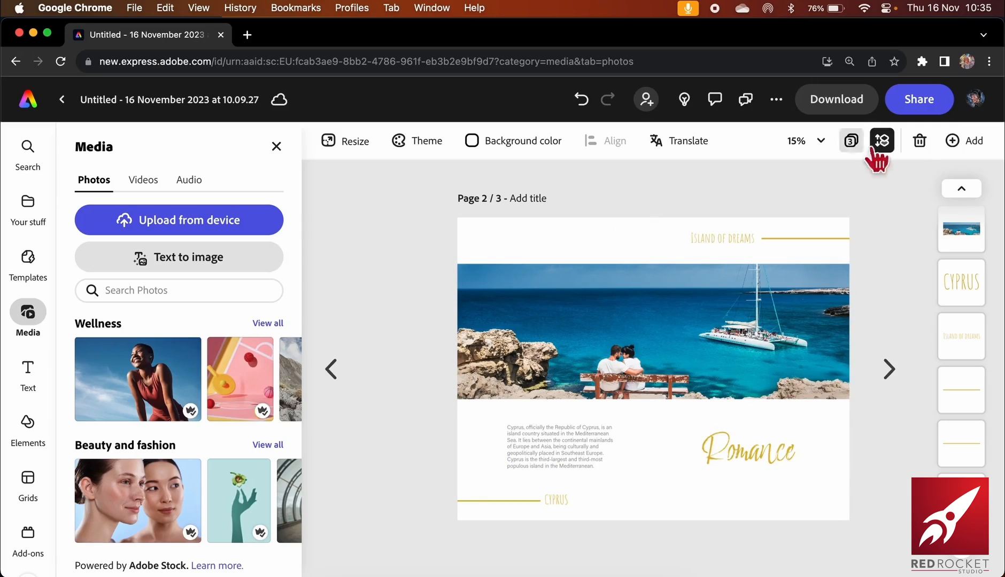
left_click(956, 143)
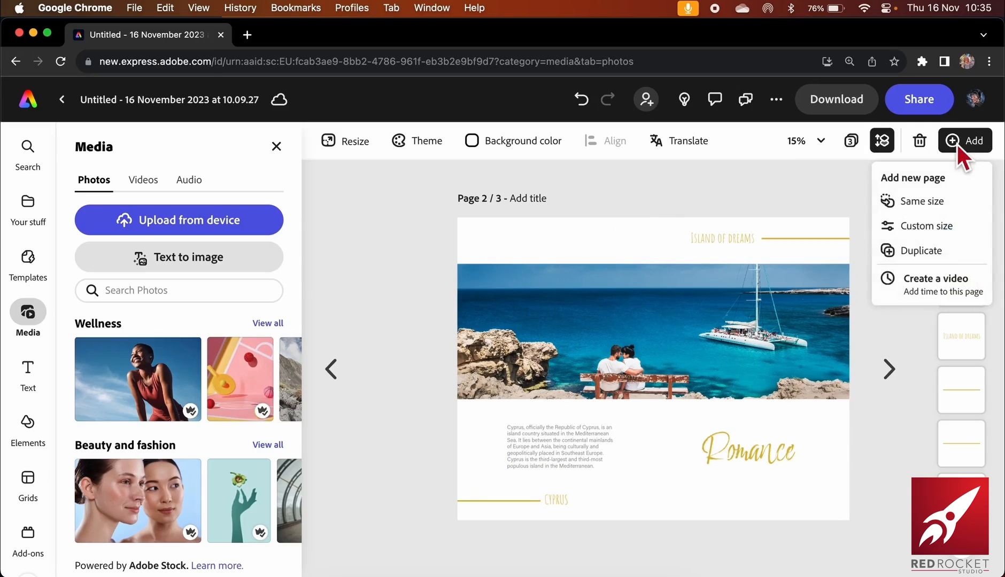
left_click(915, 251)
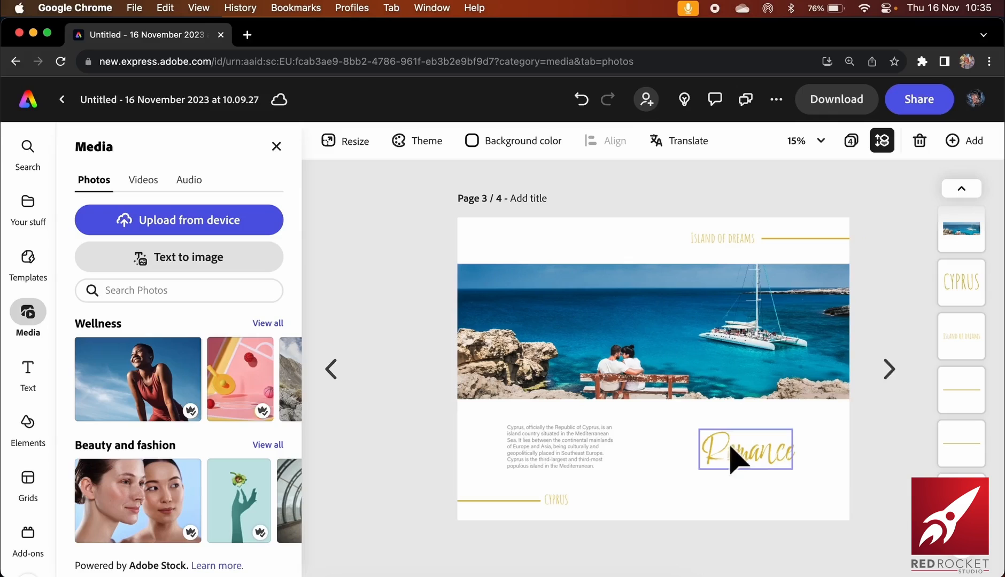
Swap the sides of the Cyprus paragraph and Romance heading on the duplicated page, and change the heading text to "Blue Skys"
left_click(564, 455)
left_click_drag(564, 455, 810, 440)
left_click_drag(731, 458, 530, 444)
double_click(529, 443)
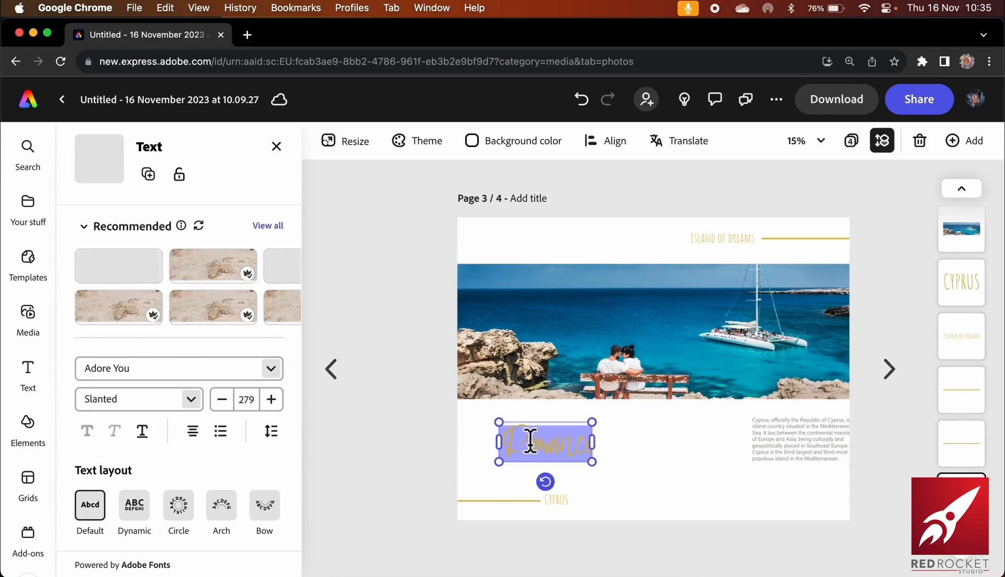
type("Llu")
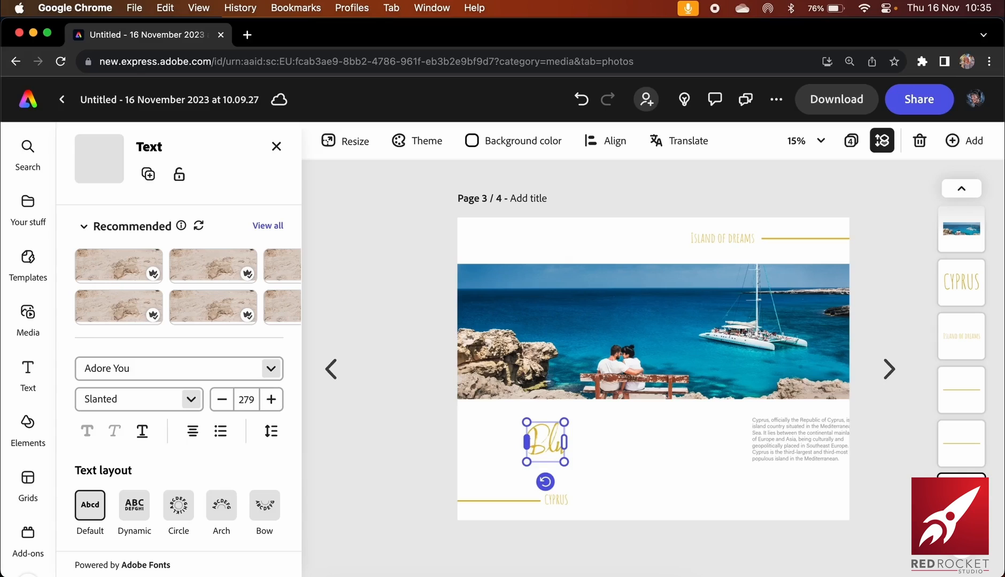
type("e Sky")
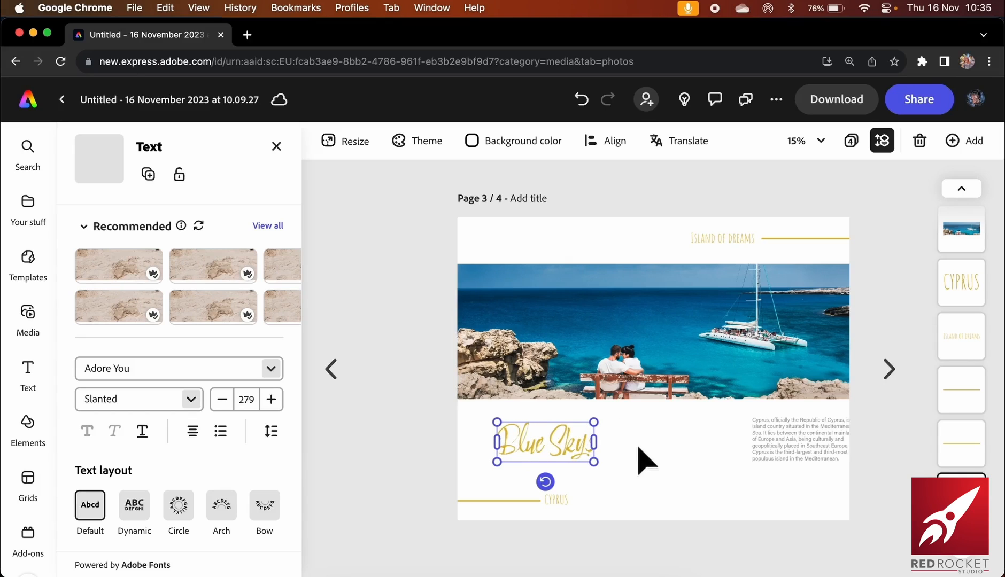
Shift the paragraph left, fully inside the page, and replace its text with the passage about Mycenaean Greeks settling Cyprus
left_click_drag(785, 449, 724, 442)
double_click(726, 441)
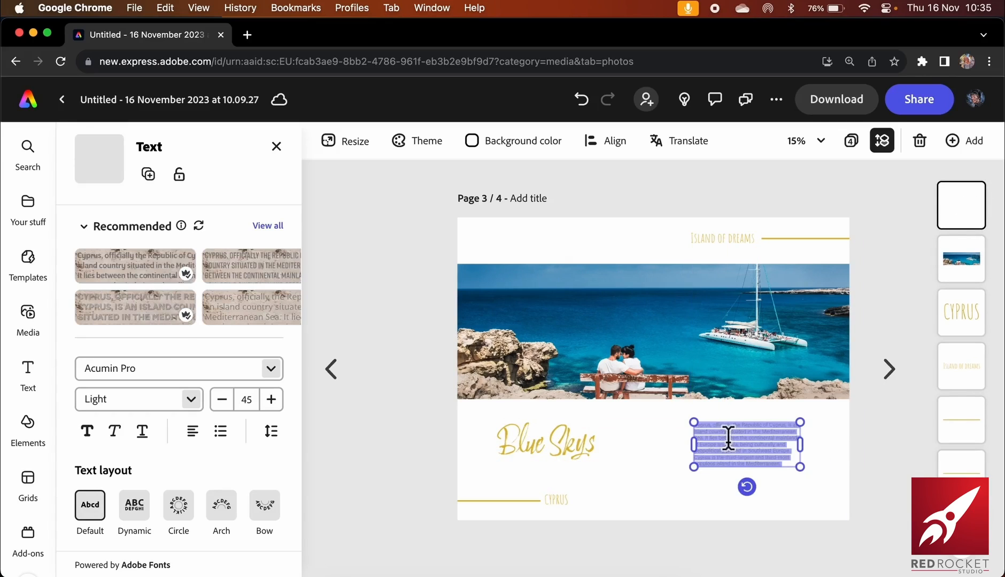
left_click(835, 447)
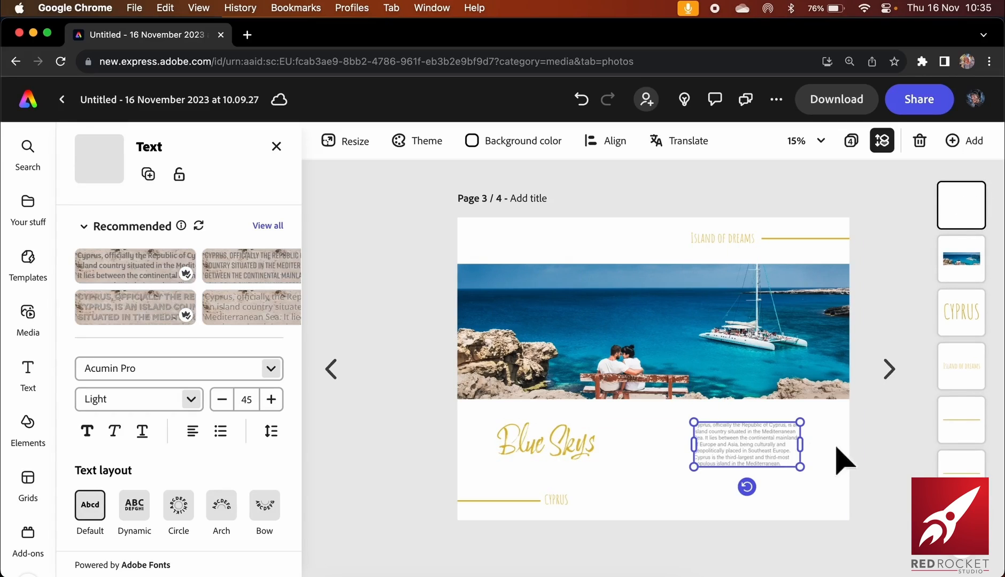
double_click(747, 443)
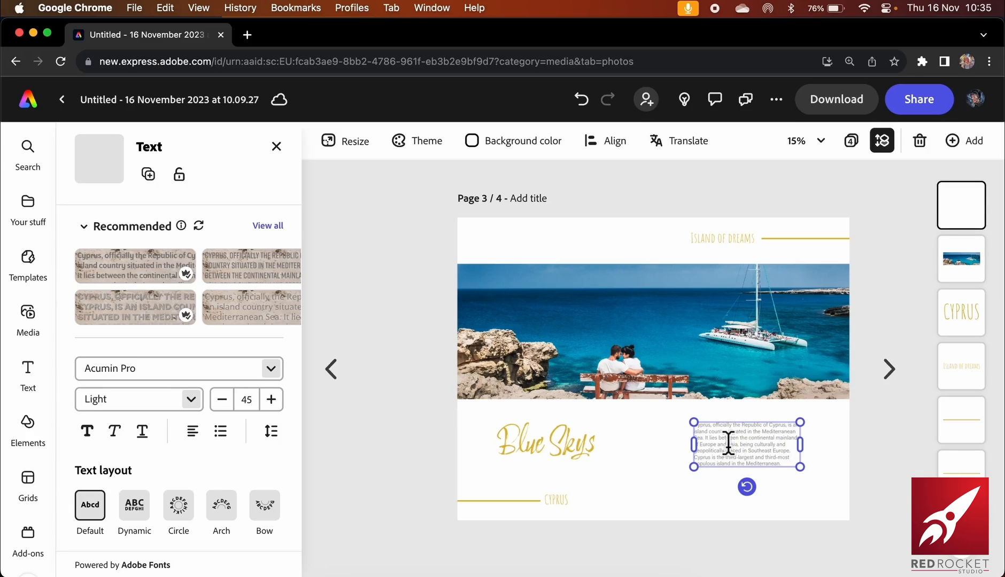
key("super+a")
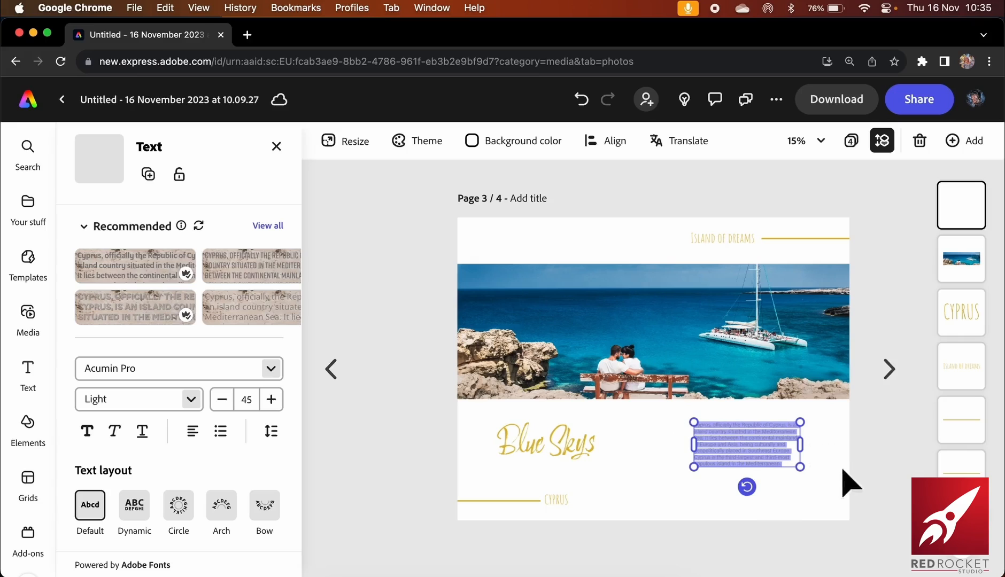
type("Cyprus was settled by Mycenaean Greeks in the 2nd millennium BC, leaving a lasting impact on its culture, language, and architecture. To this day, the majority of Cypriots identify as ethnic Greeks, and Cyprus is the only country, aside from Greece, where Modern Greek is an official language.")
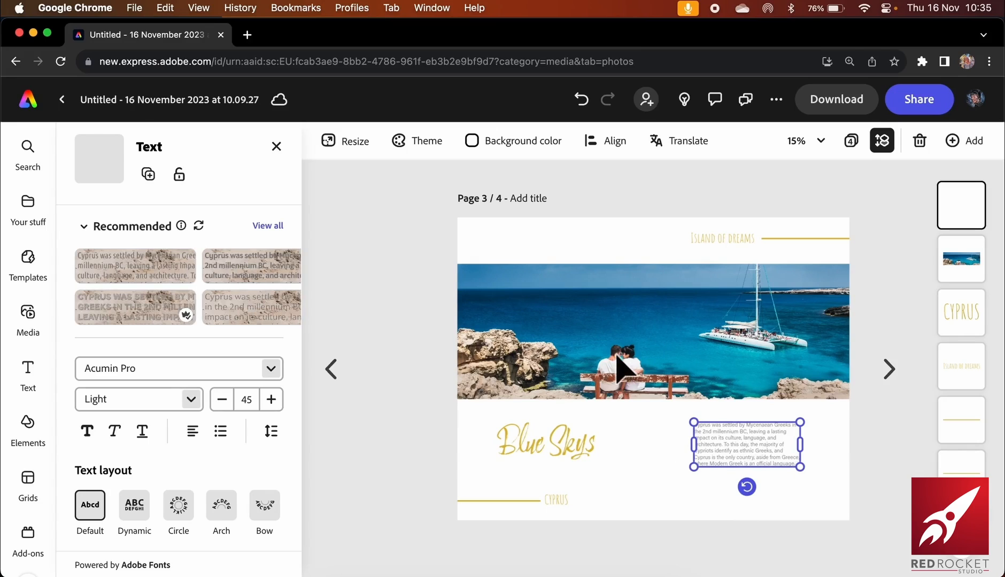
Search the stock photos for "cyprus" and add the white seaside chapel under a blue sky to the Blue Skys page
left_click(614, 326)
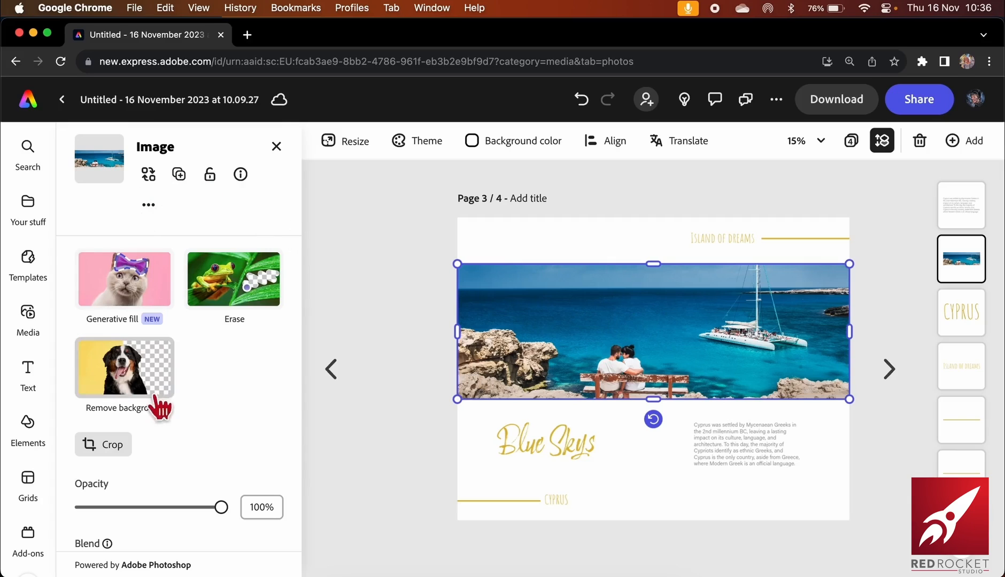
left_click(33, 322)
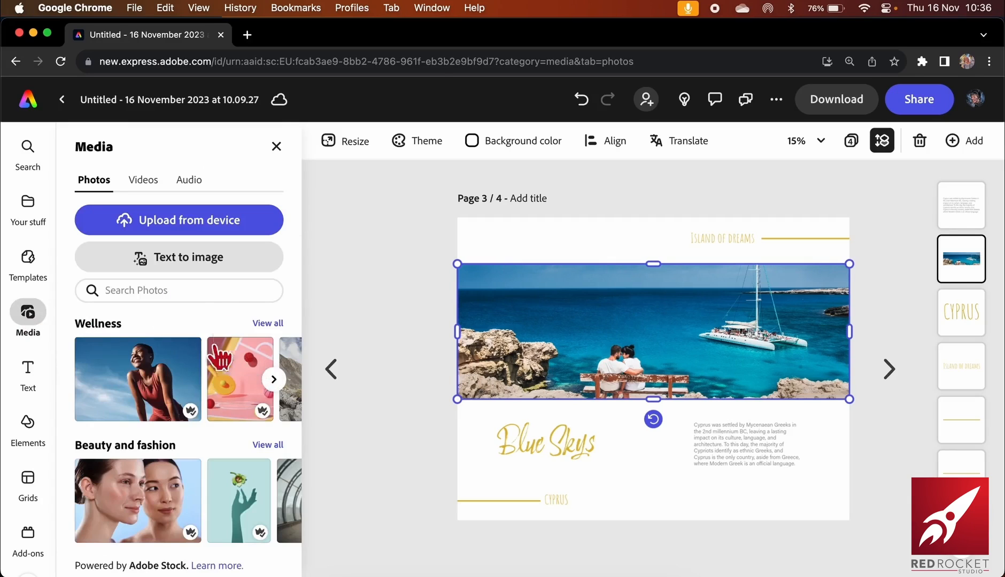
left_click(219, 308)
type("cyprus")
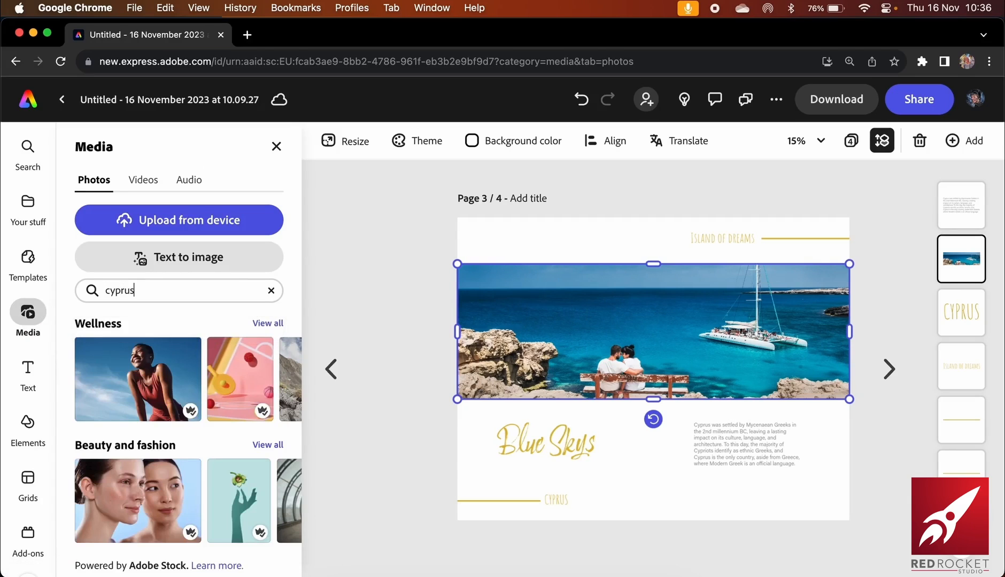
key("Return")
scroll(157, 473, "down", 5)
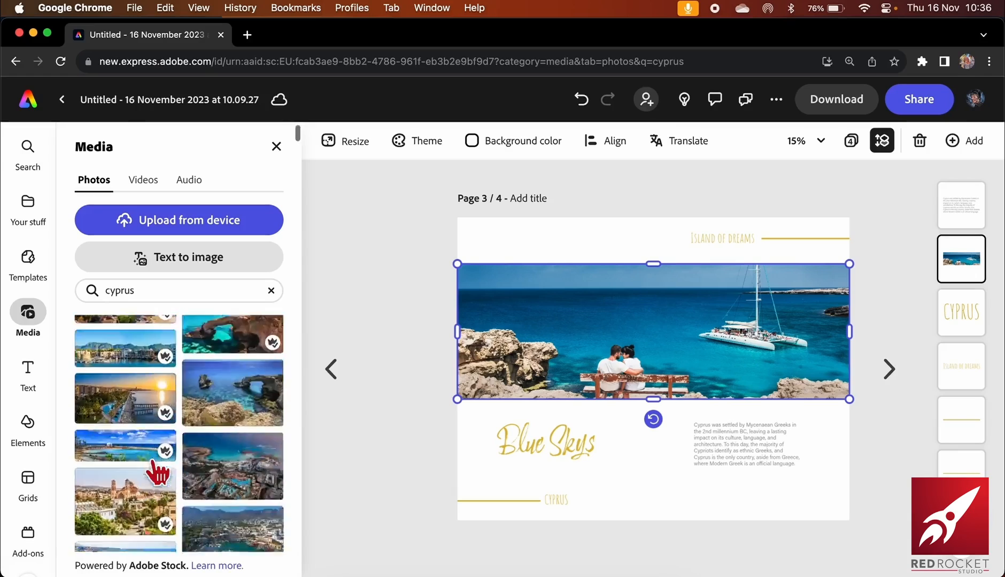
scroll(158, 473, "down", 10)
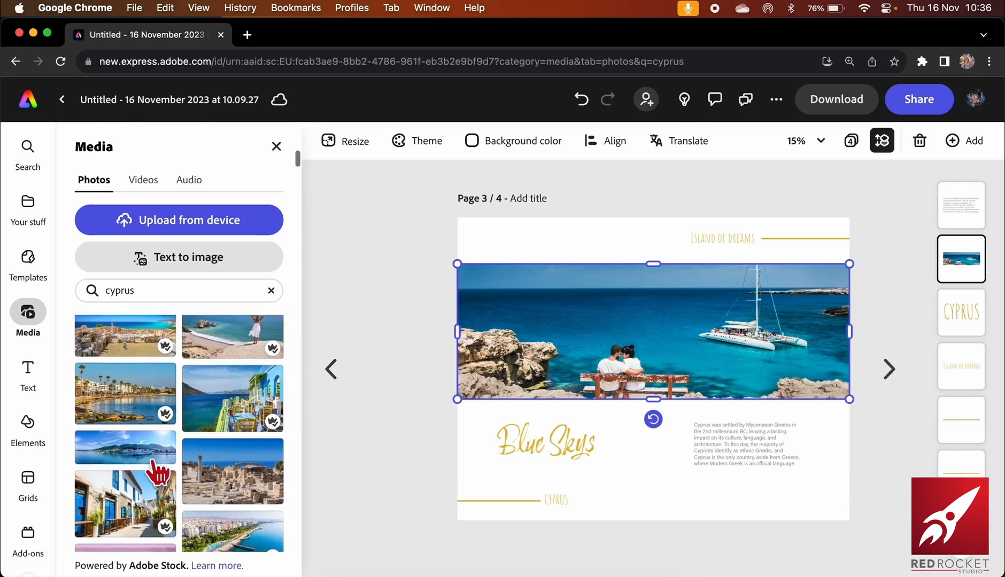
scroll(158, 473, "down", 10)
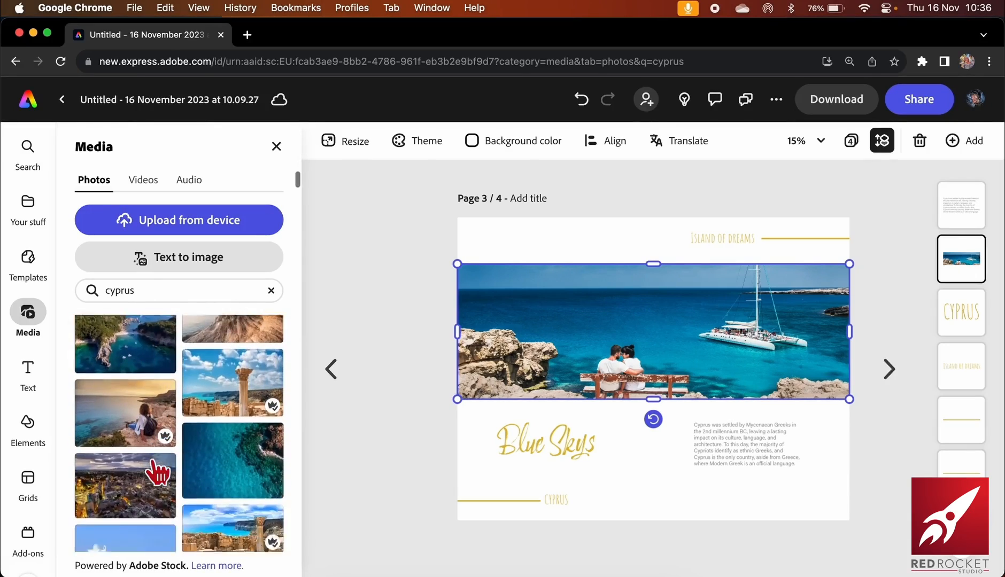
scroll(158, 473, "down", 2)
scroll(157, 473, "up", 2)
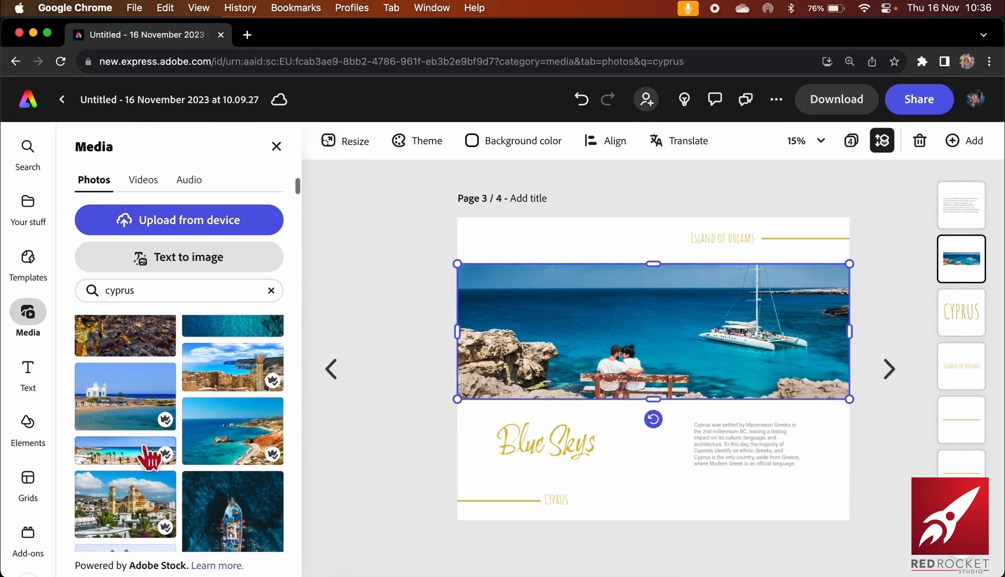
left_click(113, 409)
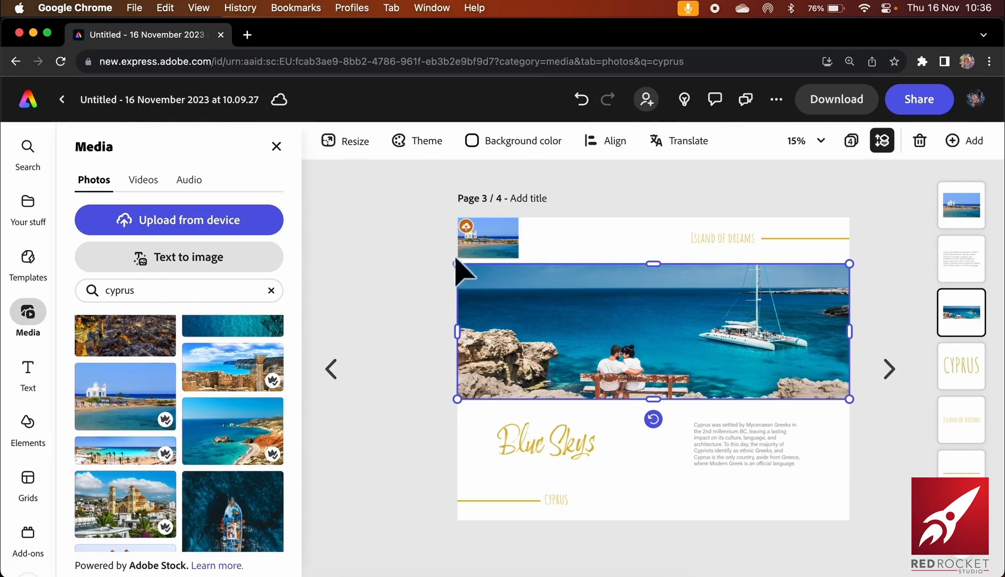
Enlarge the chapel photo over the couple-and-catamaran photo, delete the old photo, and widen the chapel photo to the full page width
left_click_drag(483, 246, 676, 377)
left_click(747, 343)
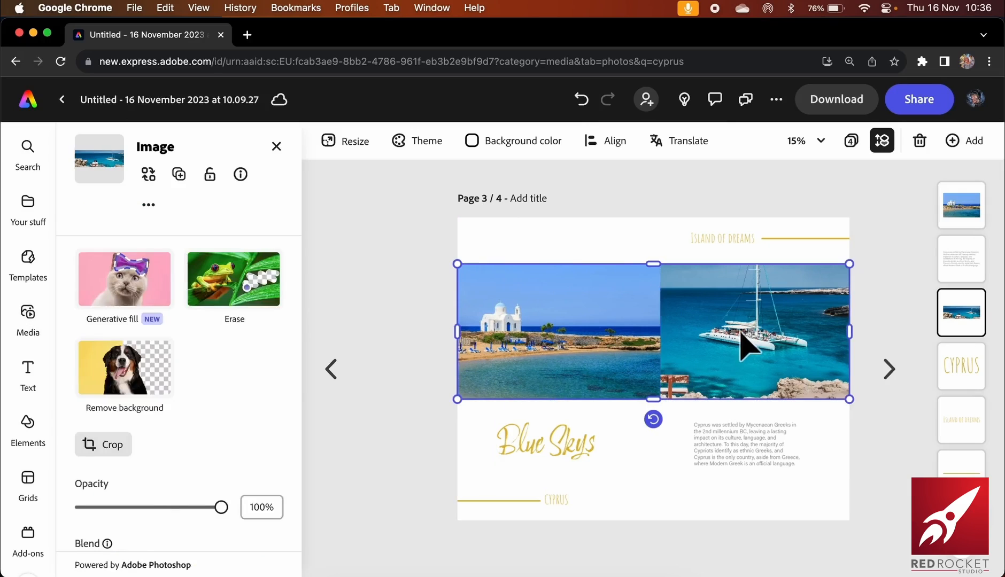
key("Delete")
left_click(635, 350)
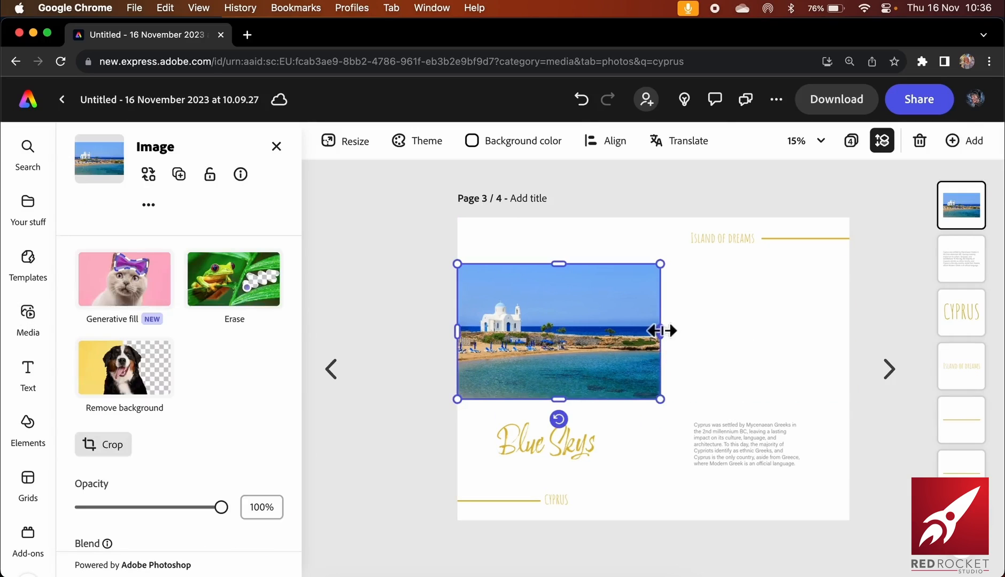
left_click_drag(662, 331, 848, 325)
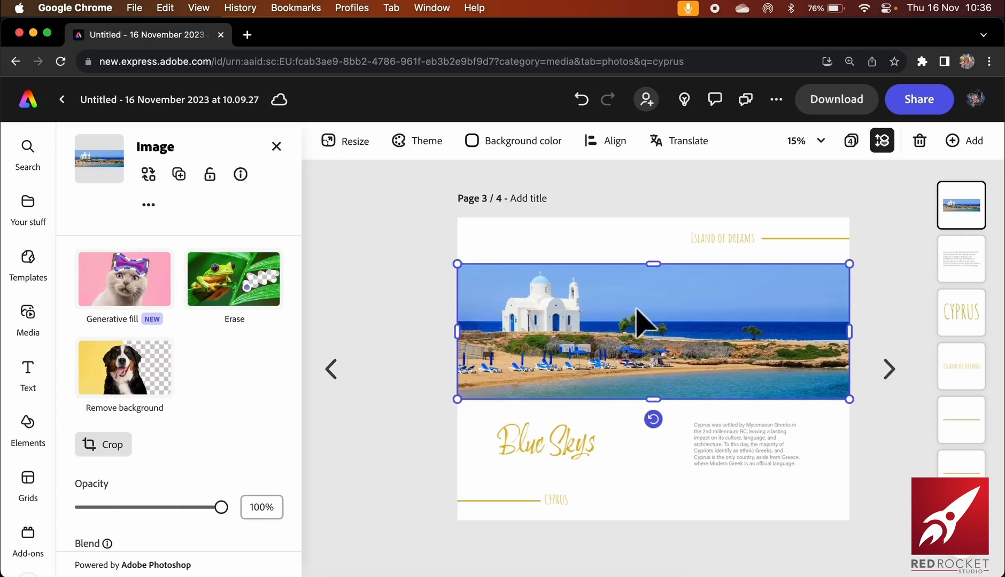
Reposition the chapel photo downward within its crop frame to show more blue sky above the chapel
double_click(638, 322)
left_click_drag(638, 322, 637, 360)
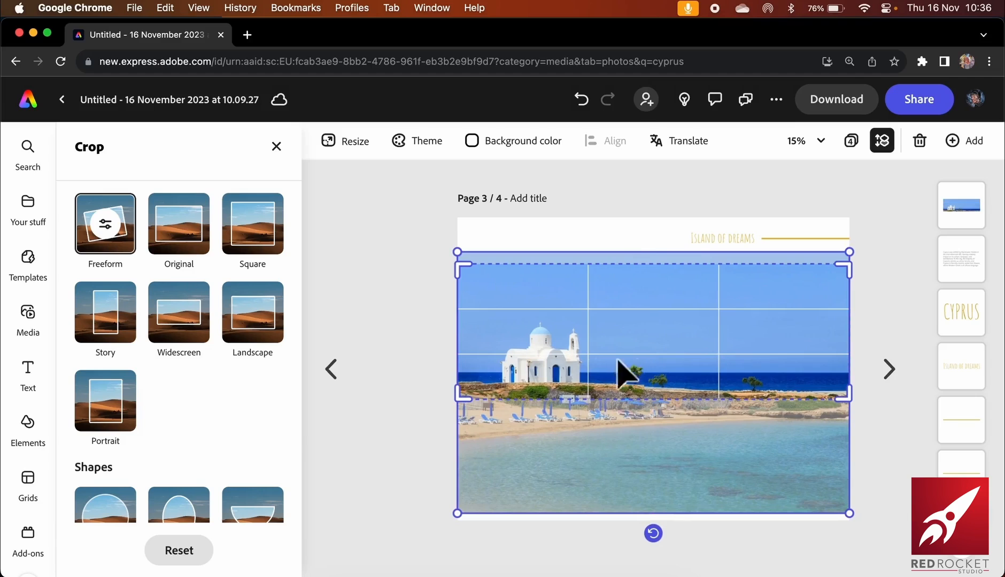
left_click(422, 354)
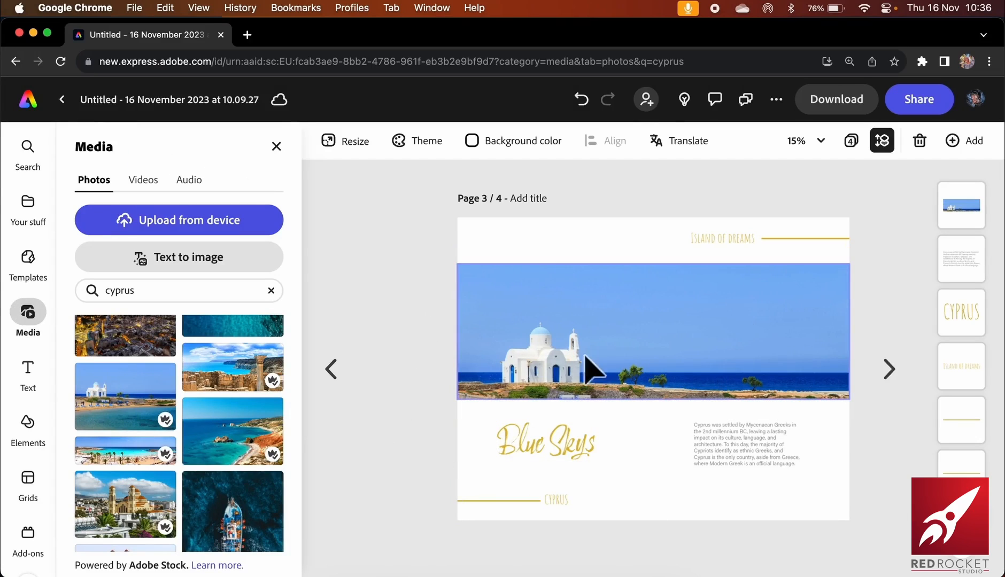
In the overview of all pages, move the Adventure page ahead of the Blue Skys page and review the order
left_click(889, 369)
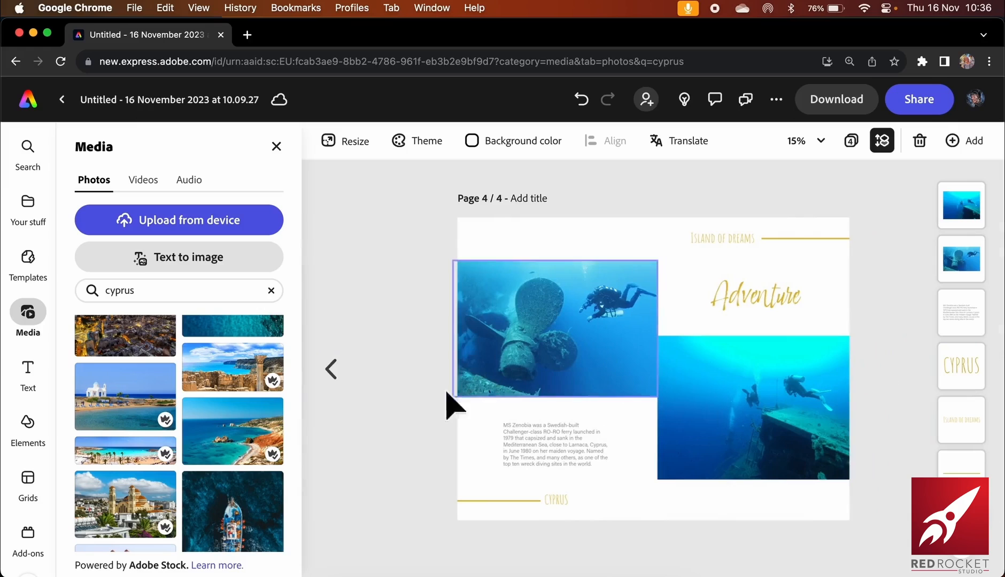
left_click(333, 370)
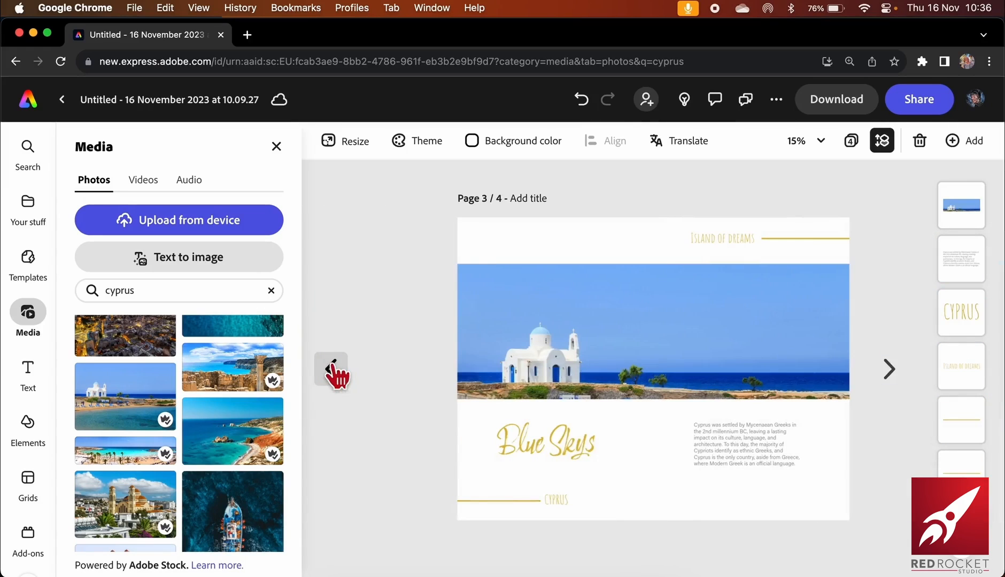
left_click(850, 141)
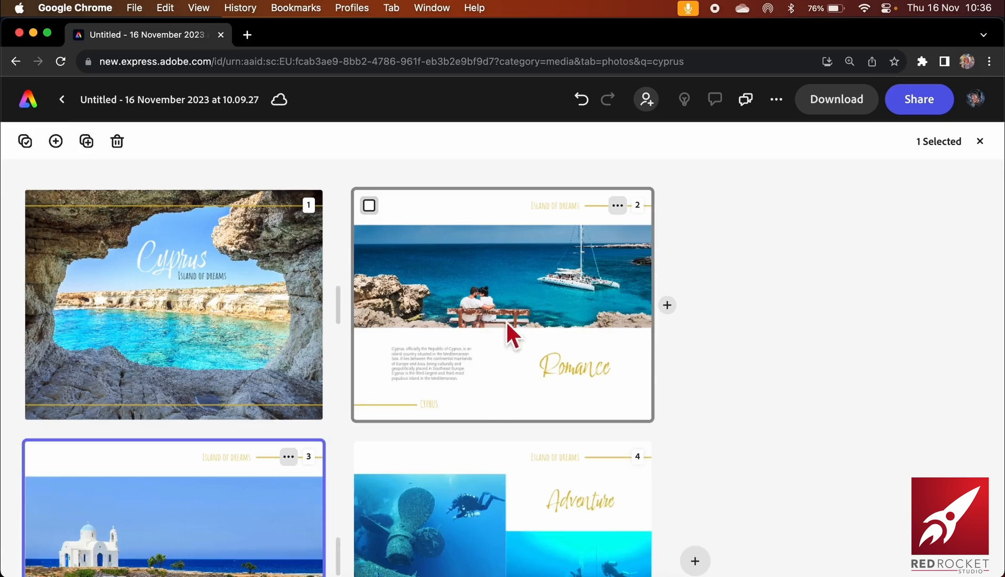
scroll(720, 330, "down", 5)
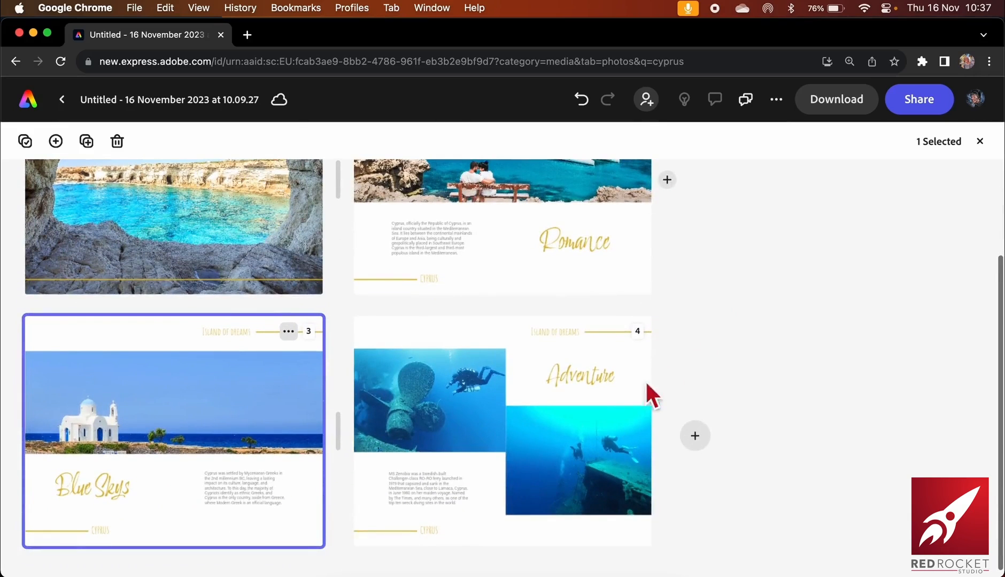
left_click_drag(543, 393, 79, 412)
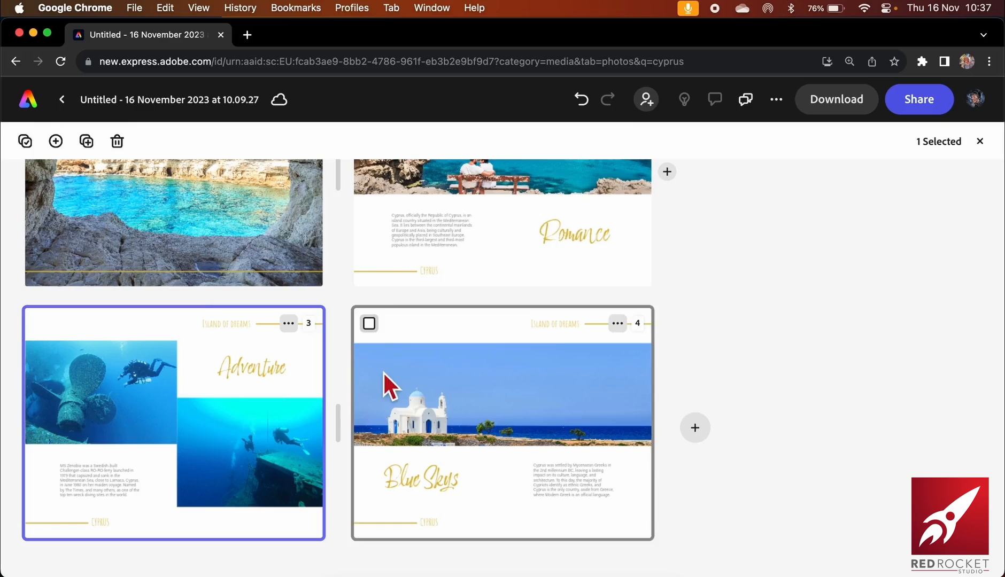
scroll(385, 373, "up", 3)
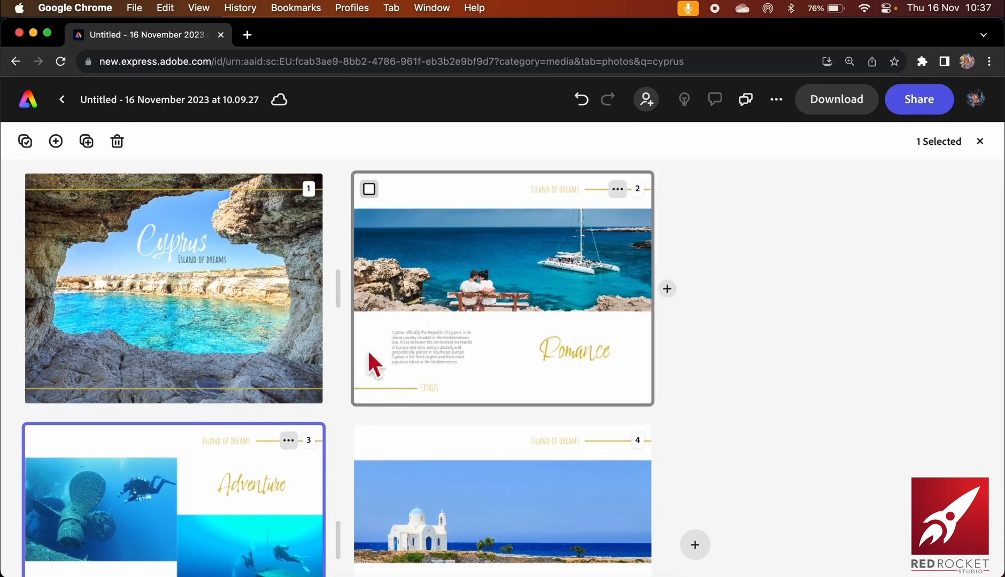
scroll(780, 332, "down", 1)
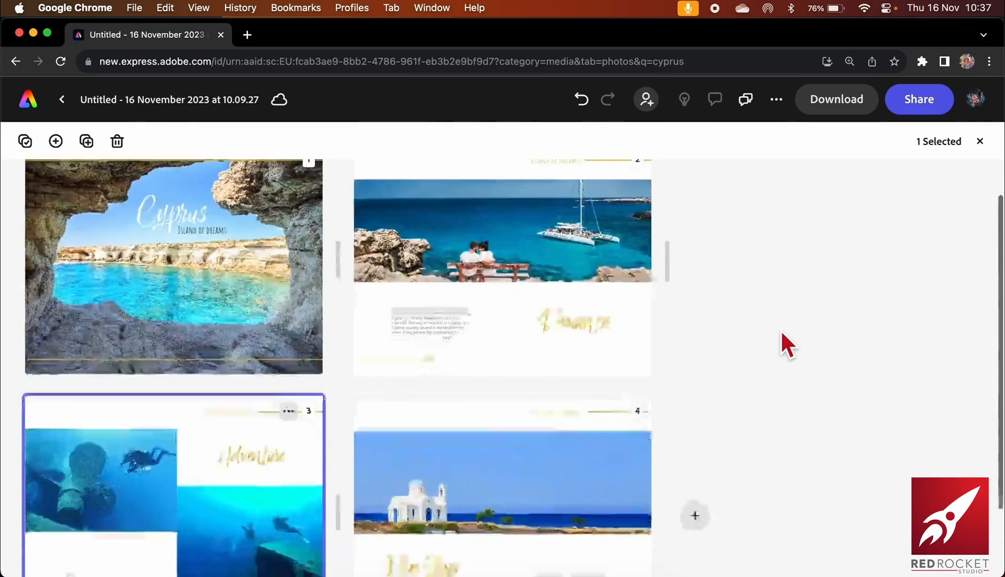
scroll(780, 331, "down", 2)
scroll(780, 331, "up", 3)
scroll(780, 331, "down", 1)
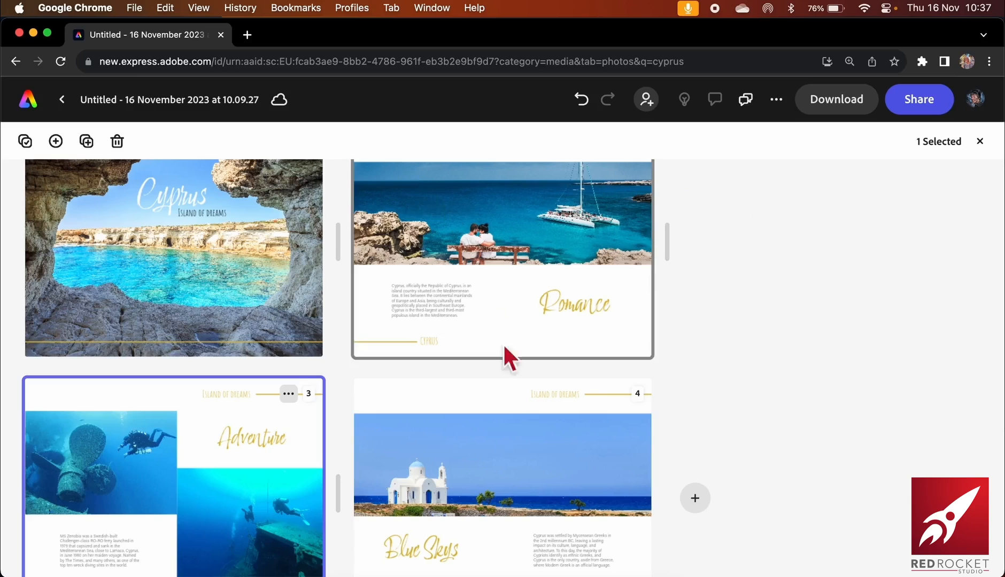
Open the Blue Skys page from the overview and duplicate it as a new page
double_click(498, 443)
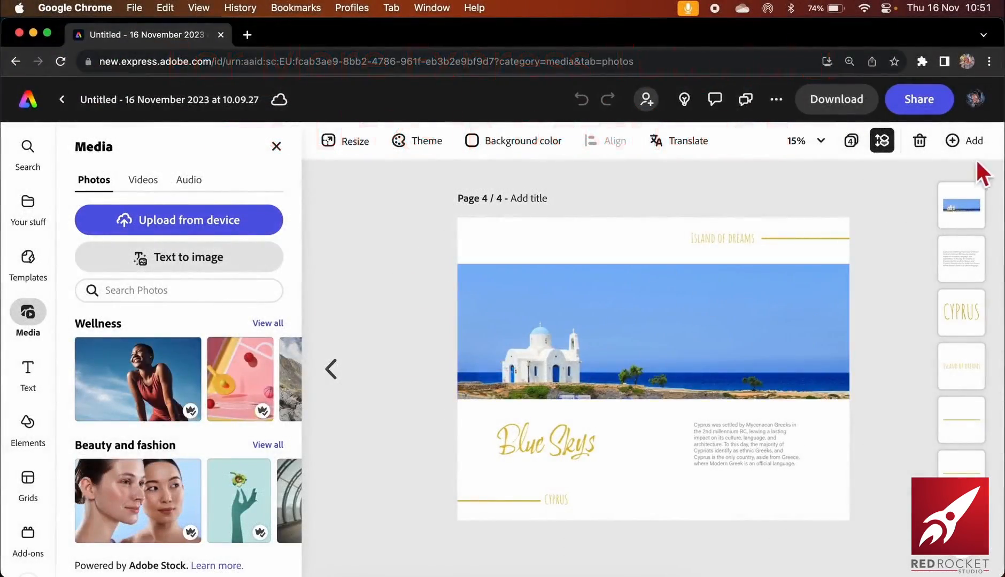
left_click(959, 140)
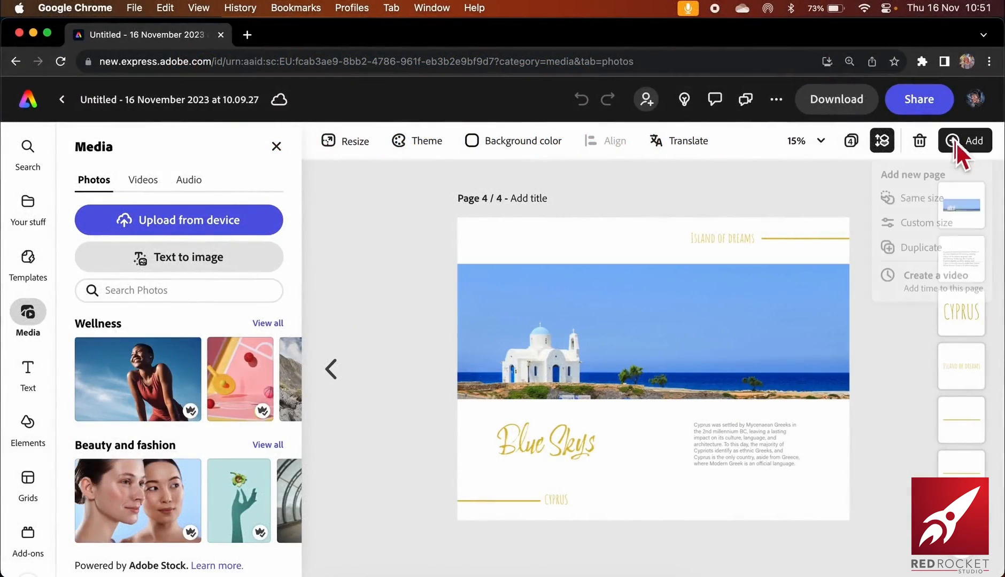
left_click(890, 252)
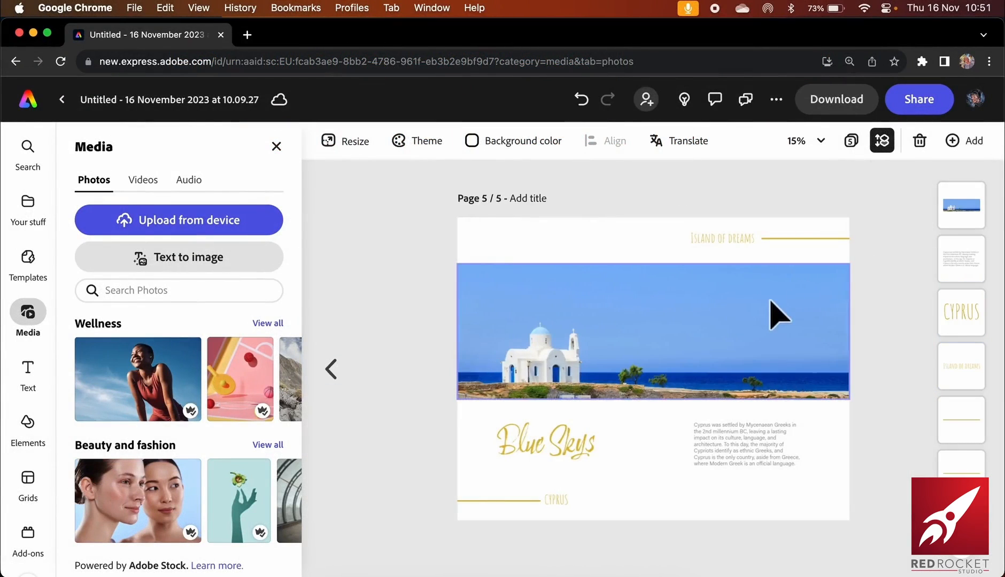
Replace the paragraph on the duplicated page with the passage beginning "Popular seafood dishes include calamari, octopus, cuttlefish, red mullet, sea bass, and gilt-head bream"
left_click(748, 322)
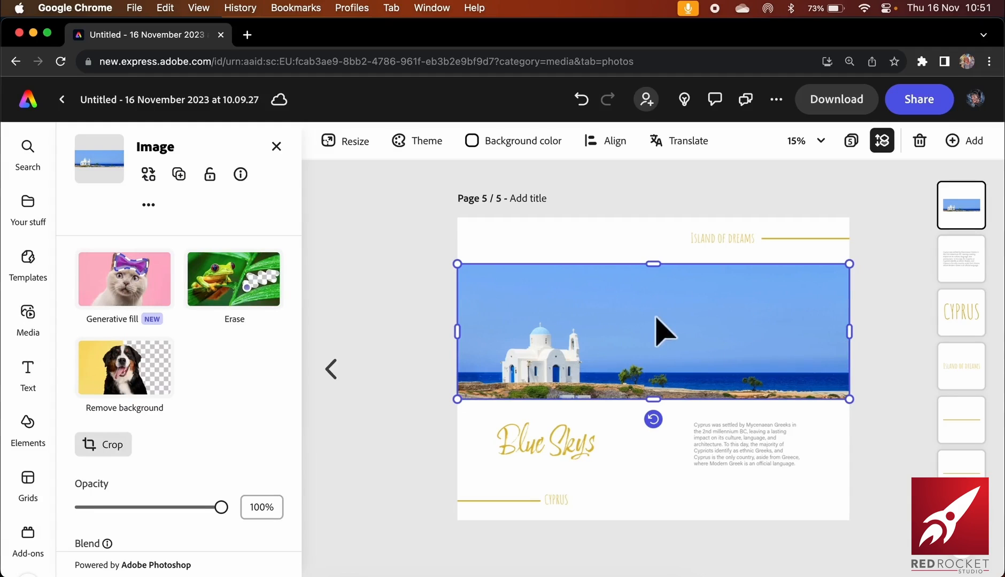
left_click(726, 451)
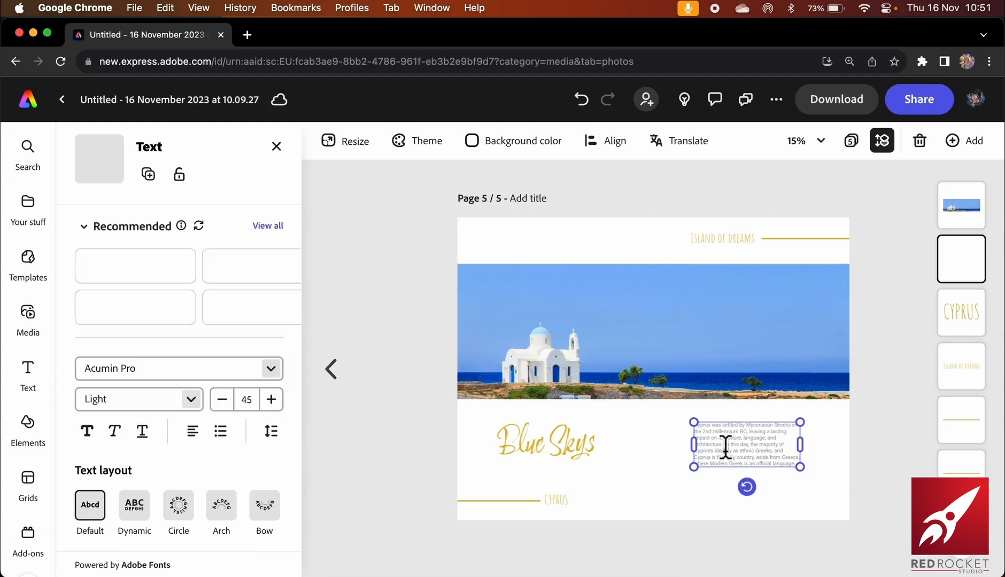
double_click(725, 448)
triple_click(725, 447)
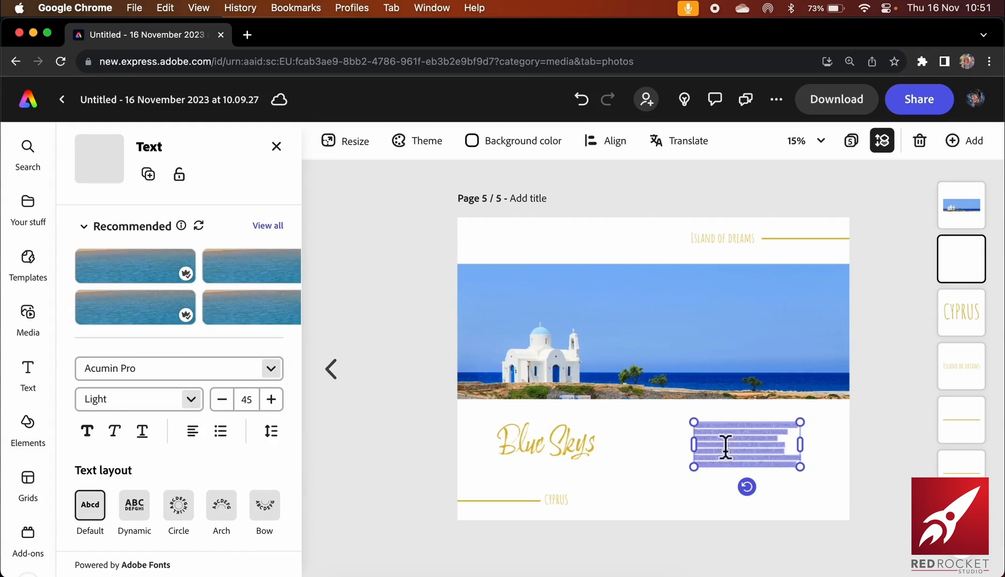
left_click(725, 448)
triple_click(725, 448)
type("Popular seafood dishes include calamari, octopus, cuttlefish, red mullet, sea bass, and gilt-head bream. Octopus, due to its peculiar taste and texture, is made into a stiffado, a stew with red wine, carrots, tomatoes, and onions.")
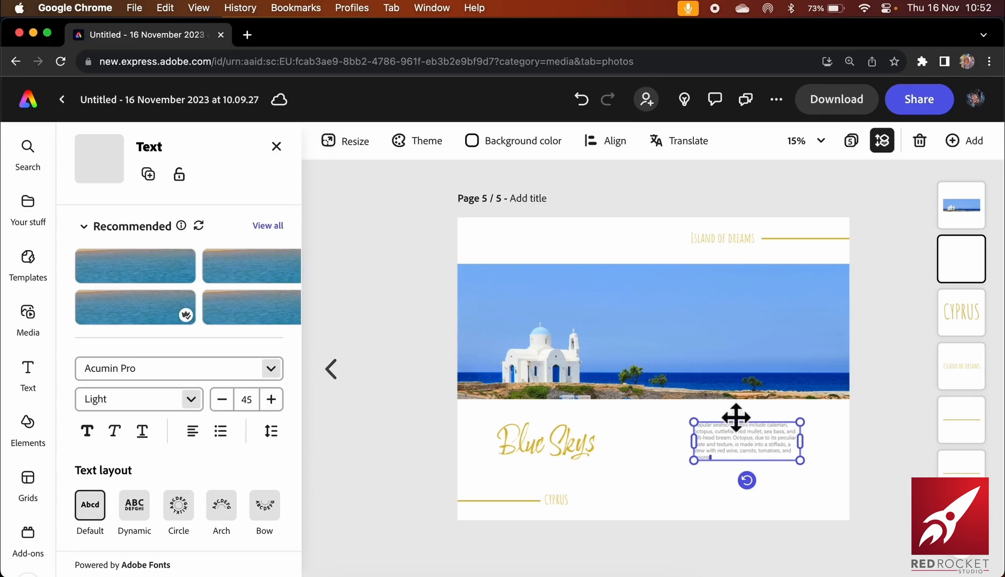
Change the duplicated page's "Blue Skys" heading to "Sea Food"
left_click(567, 454)
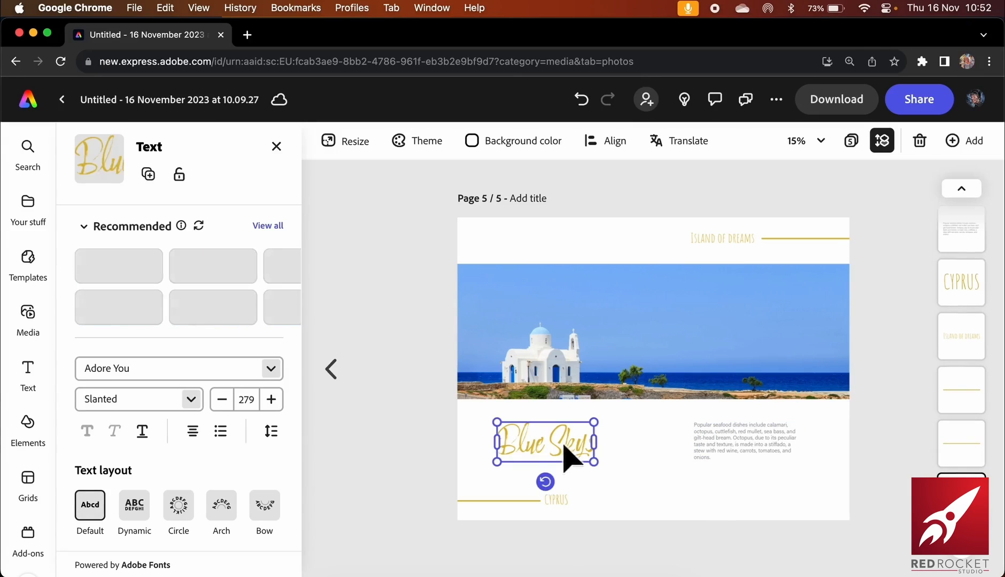
double_click(563, 444)
key("BackSpace")
key("BackSpace")
key("BackSpace")
key("BackSpace")
key("BackSpace")
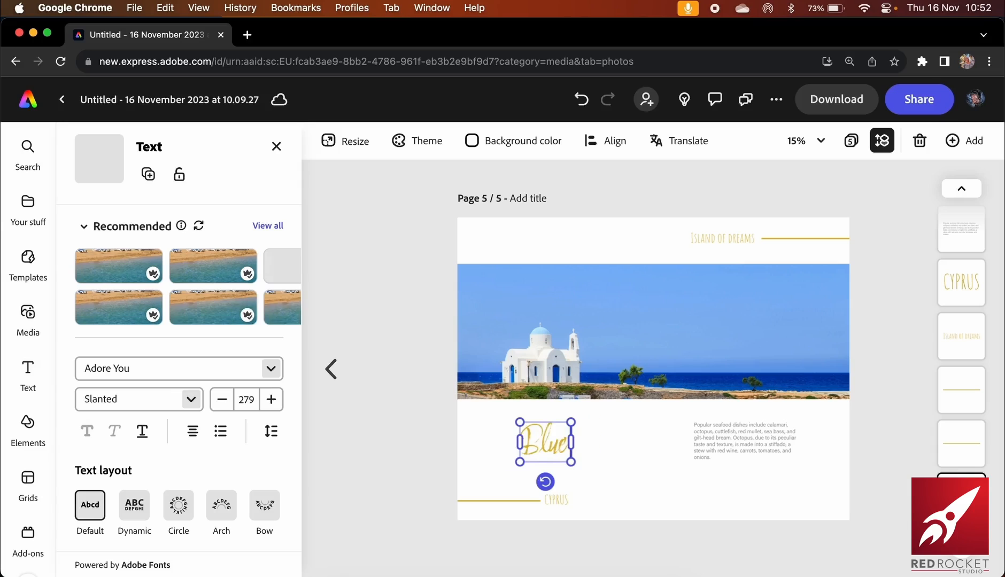
key("BackSpace")
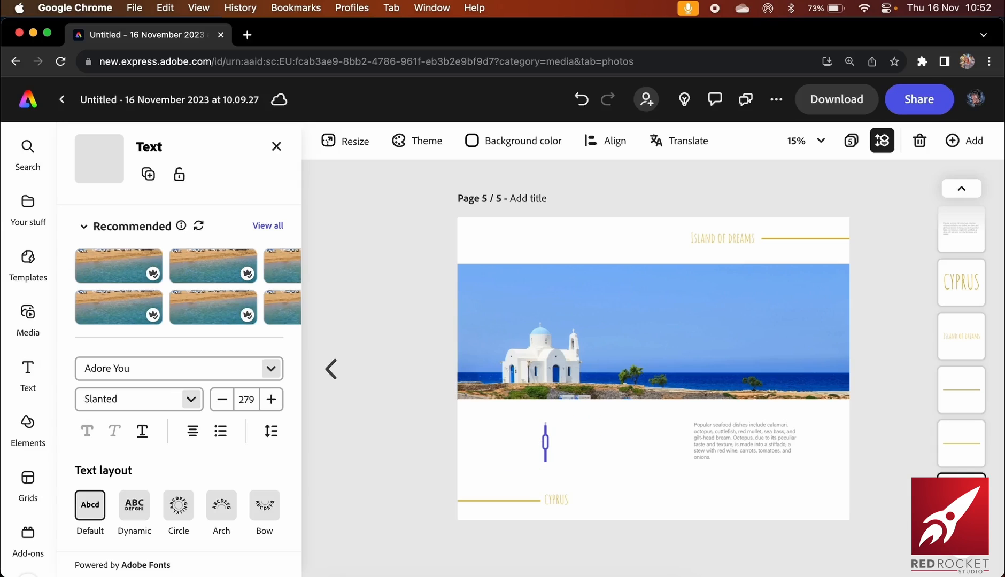
type("Sea")
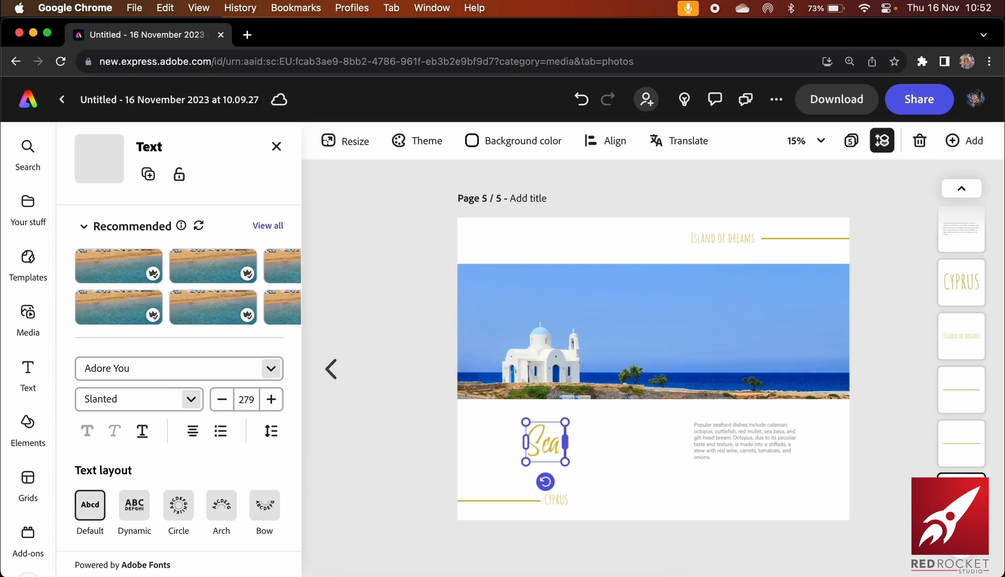
type(" Food")
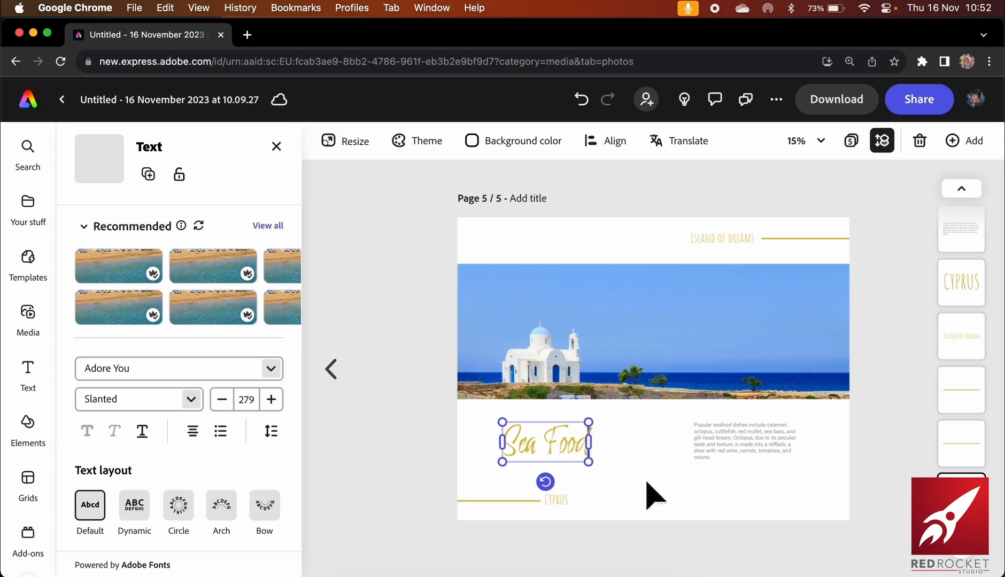
Search the stock photos for "sea food" and add the lobster platter with wine glasses to the Sea Food page
left_click(576, 297)
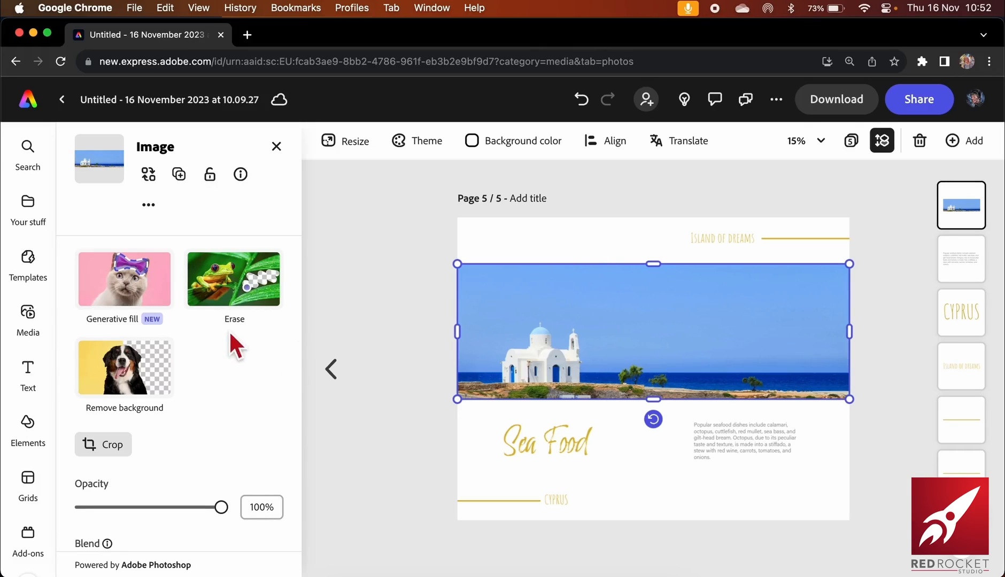
left_click(27, 313)
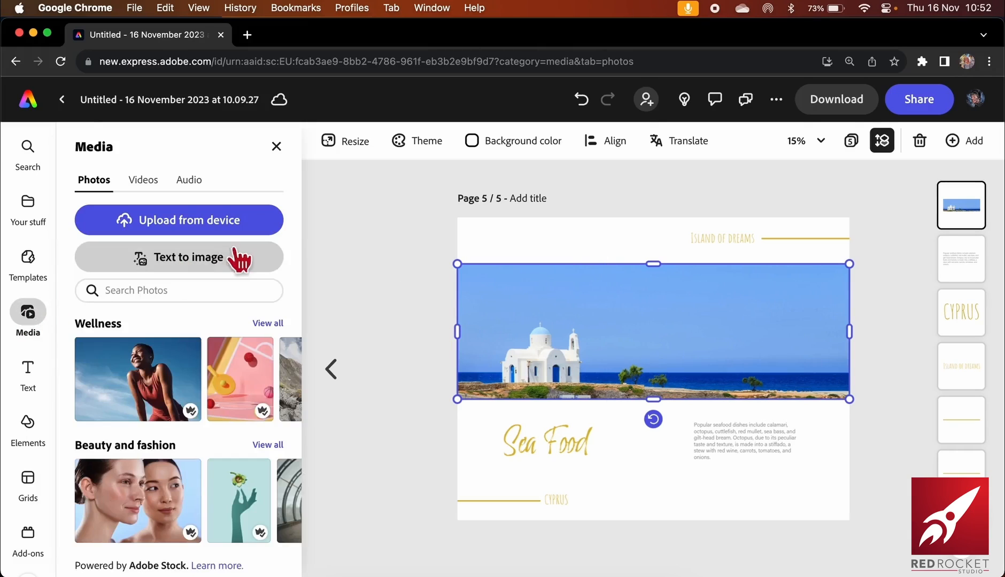
left_click(219, 300)
type("sea foo")
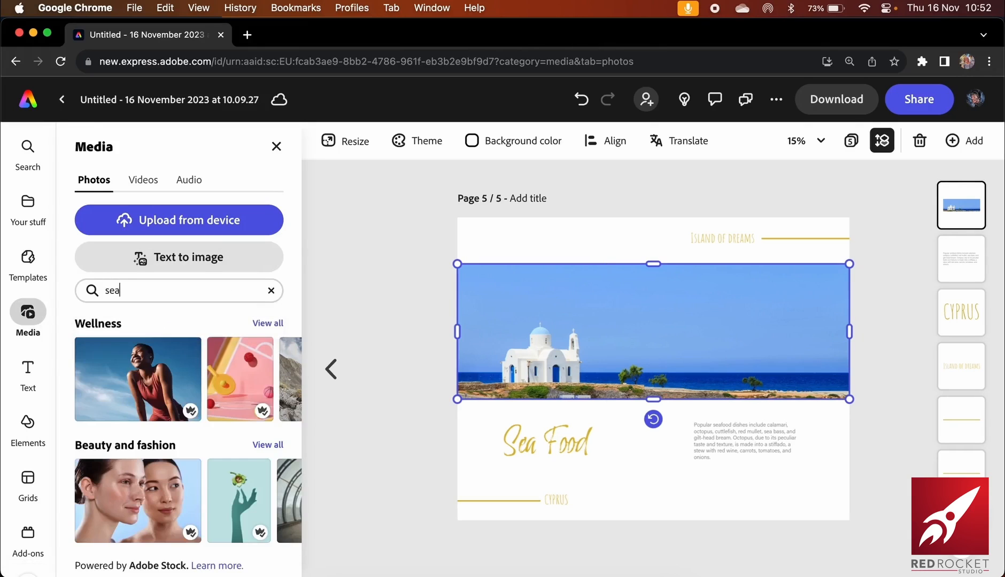
type("d")
key("Return")
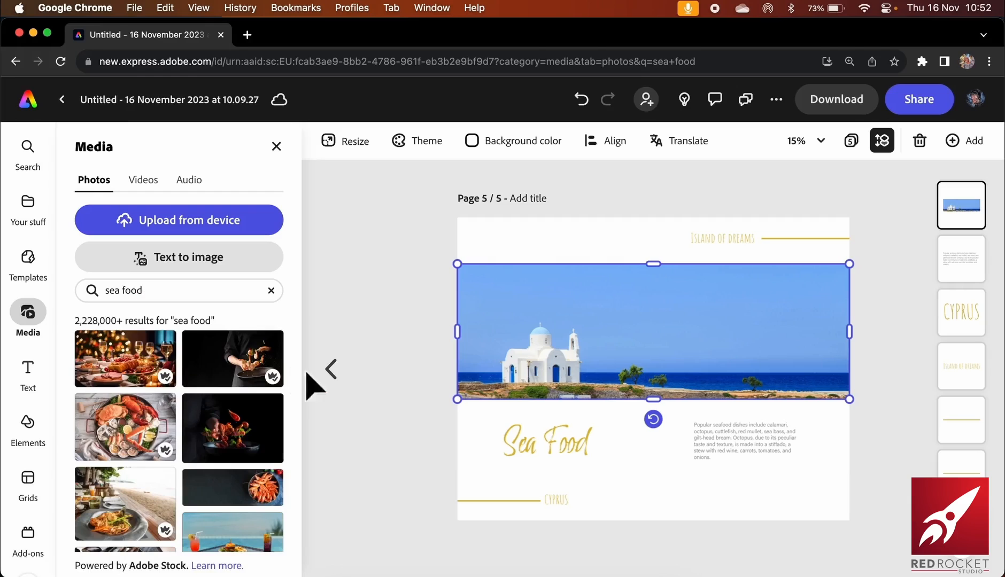
scroll(252, 463, "down", 15)
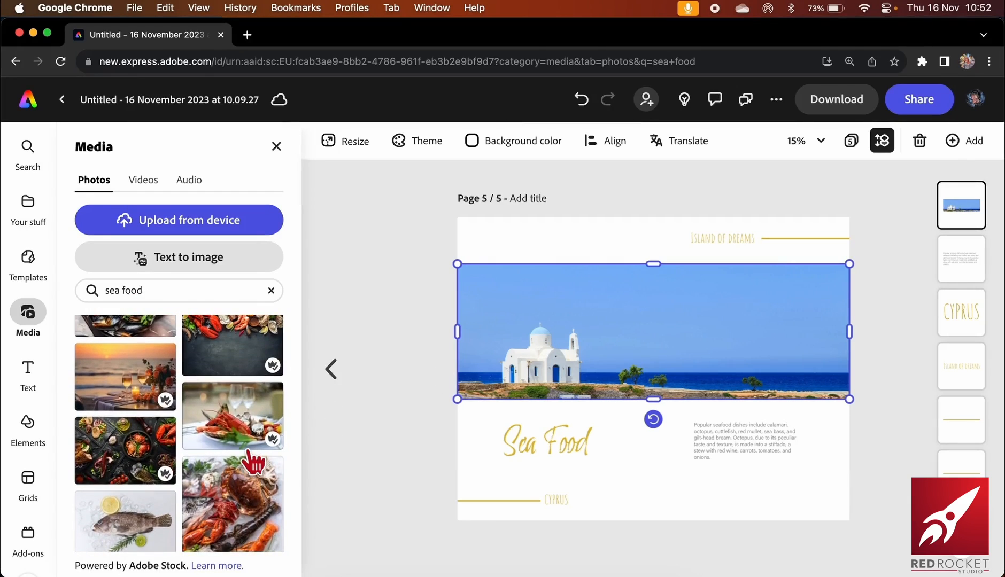
scroll(252, 451, "down", 1)
left_click(245, 412)
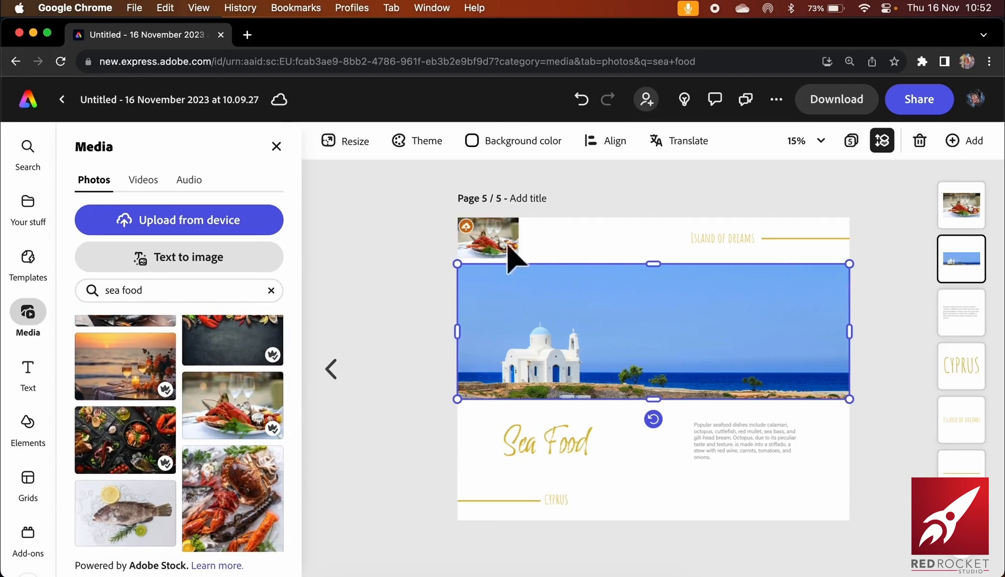
Enlarge the lobster photo to the height of the chapel photo, covering about half the page width, and delete the chapel photo
left_click_drag(514, 253, 671, 391)
left_click(731, 328)
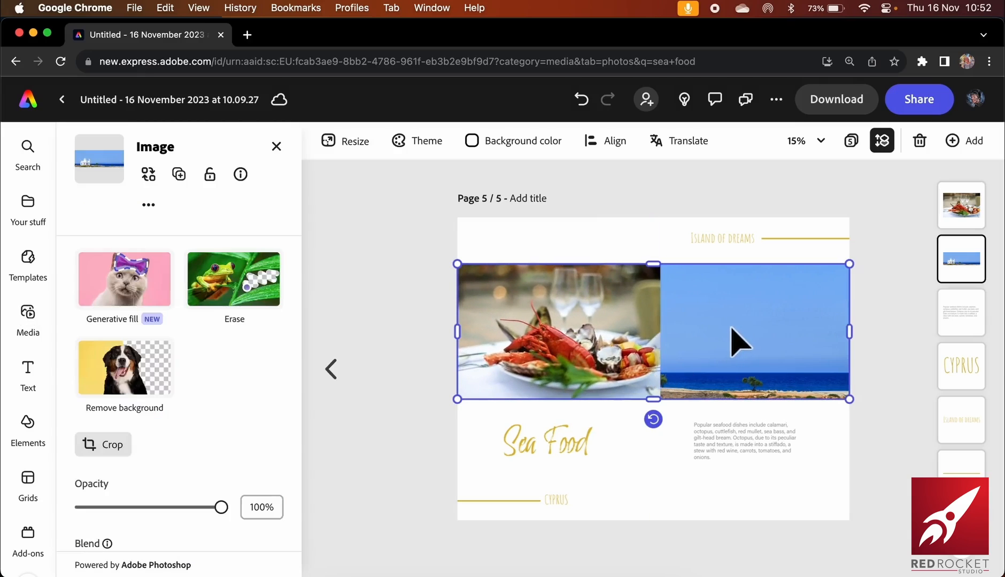
key("Delete")
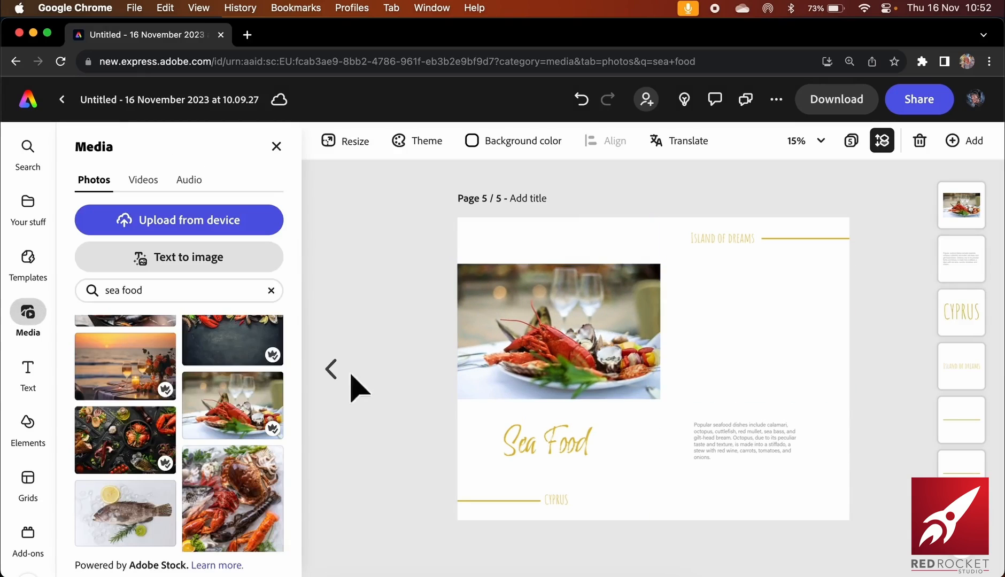
Add the stock photo of a whole raw fish with lemon on ice to the Sea Food page
scroll(251, 481, "down", 5)
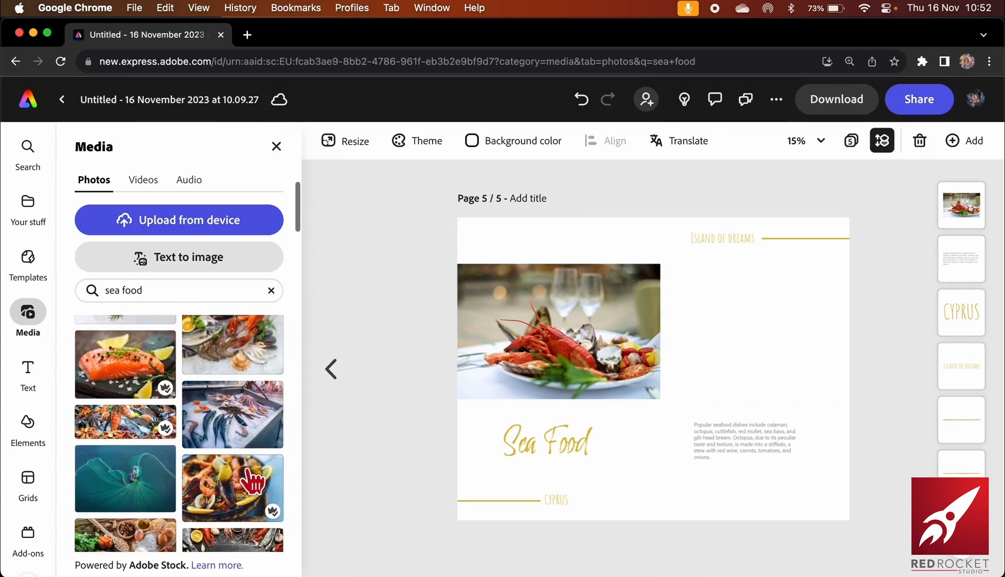
left_click(133, 382)
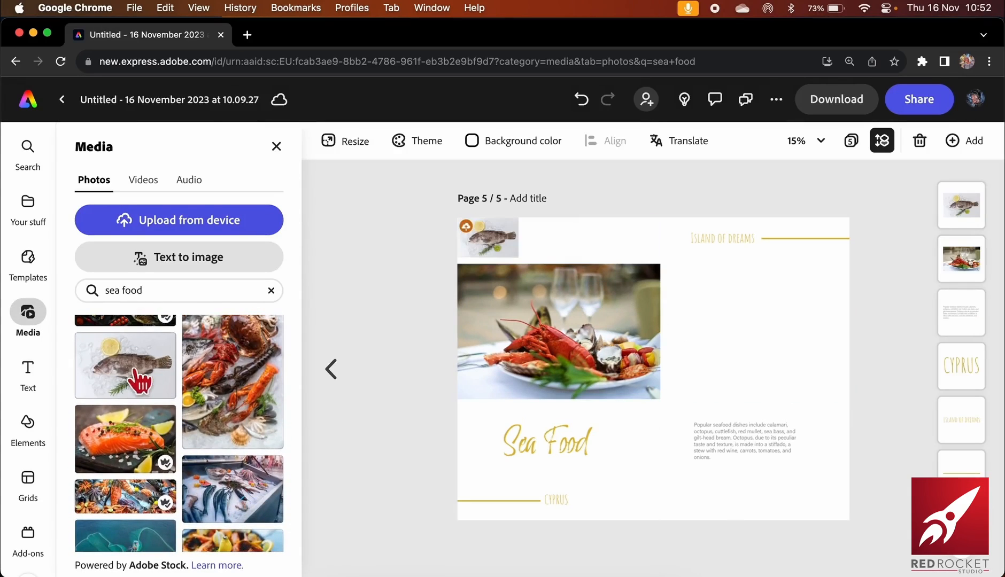
Place the raw fish photo beside the lobster photo, enlarged to the same height and filling the rest of the Sea Food page's width
left_click_drag(497, 259, 878, 415)
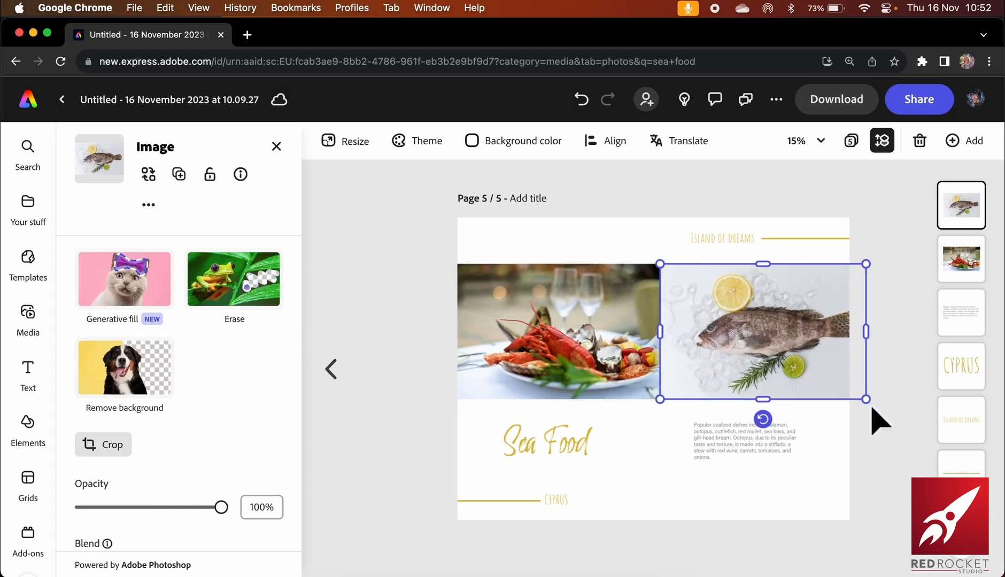
left_click(378, 420)
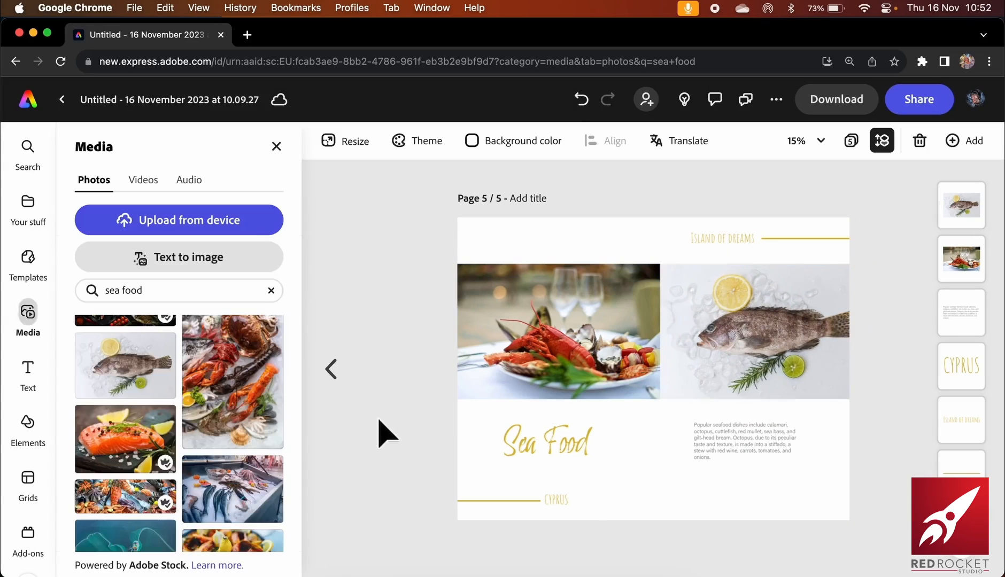
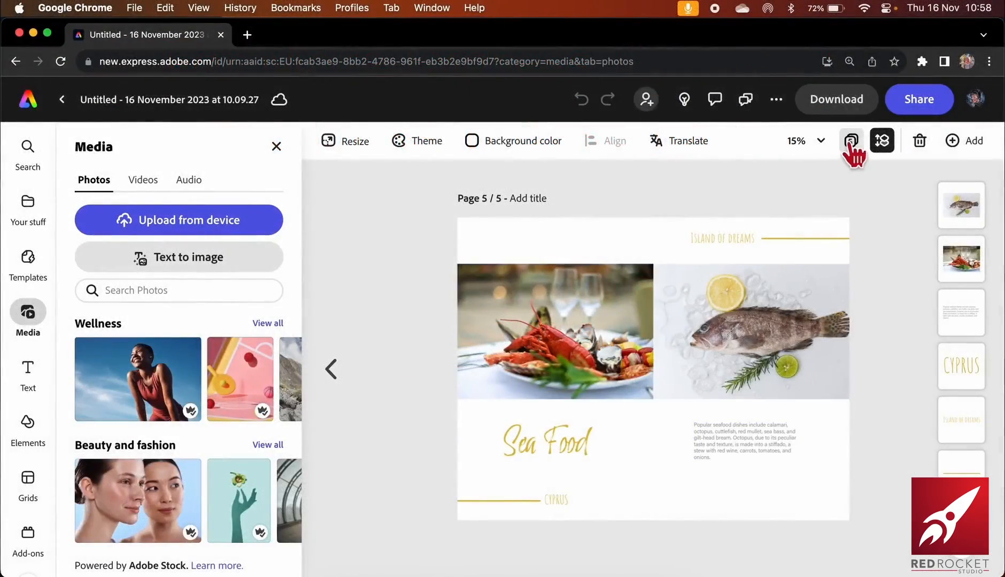
Open the Cyprus cover page from the overview of all pages and delete the stray stock photo from its corner
left_click(850, 141)
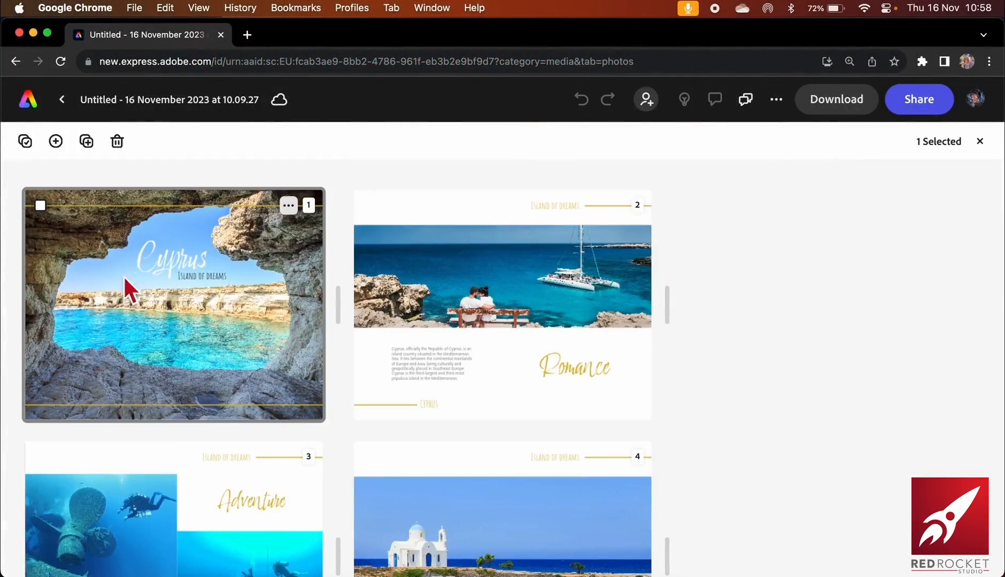
left_click(172, 365)
double_click(173, 365)
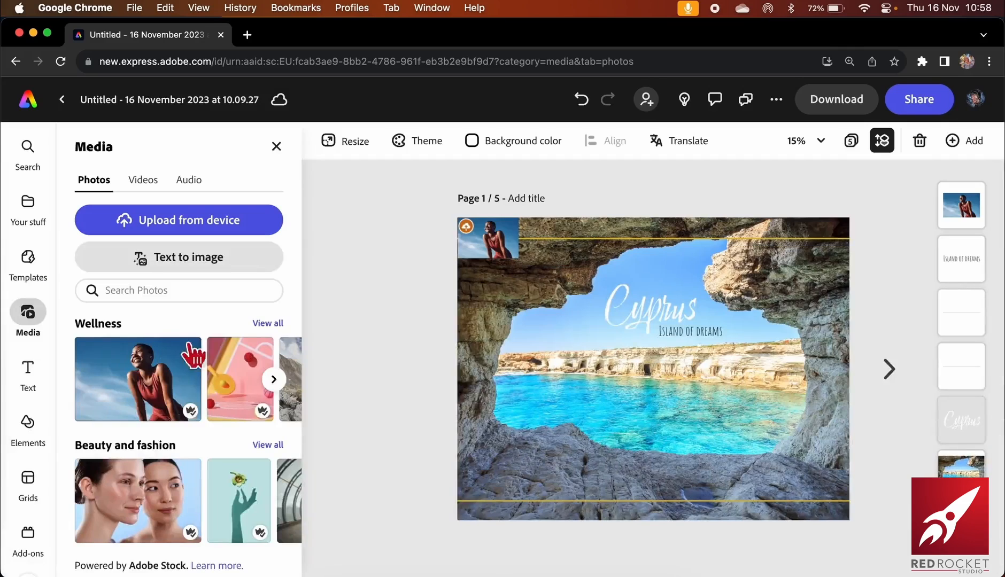
left_click_drag(184, 355, 497, 254)
left_click(490, 245)
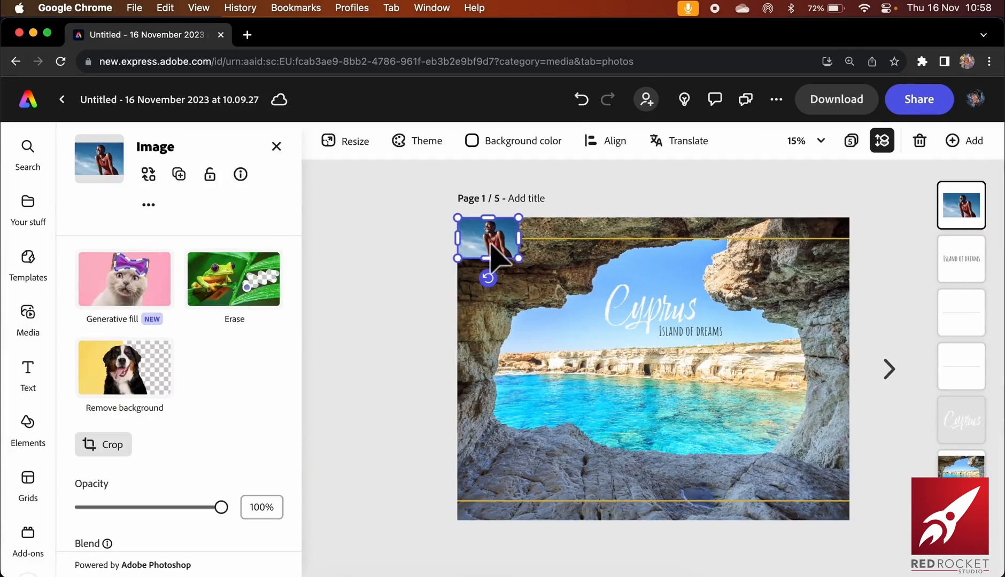
key("Delete")
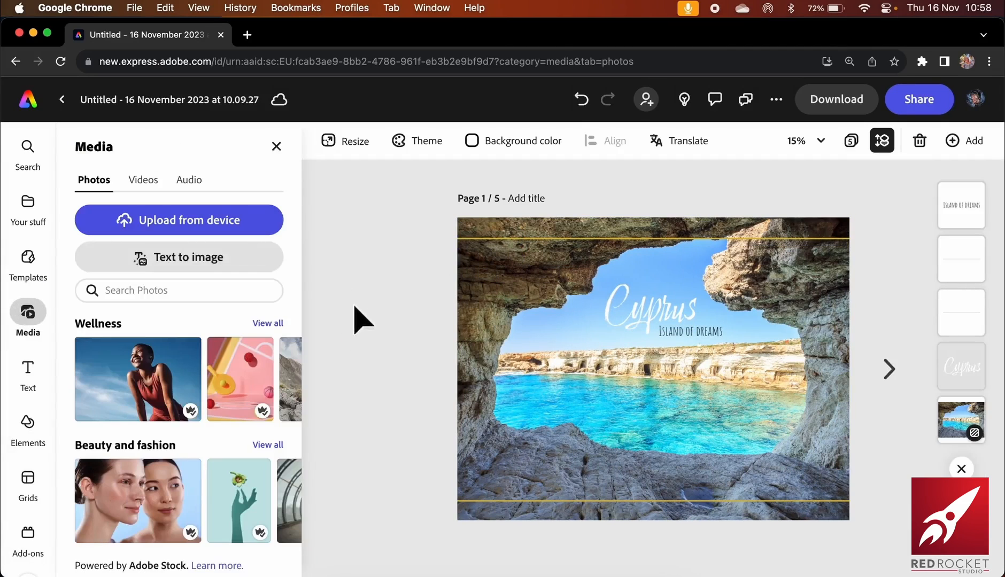
Duplicate the cover page and remove the cave photo from the copy by detaching it from the page background
left_click(956, 142)
left_click(919, 251)
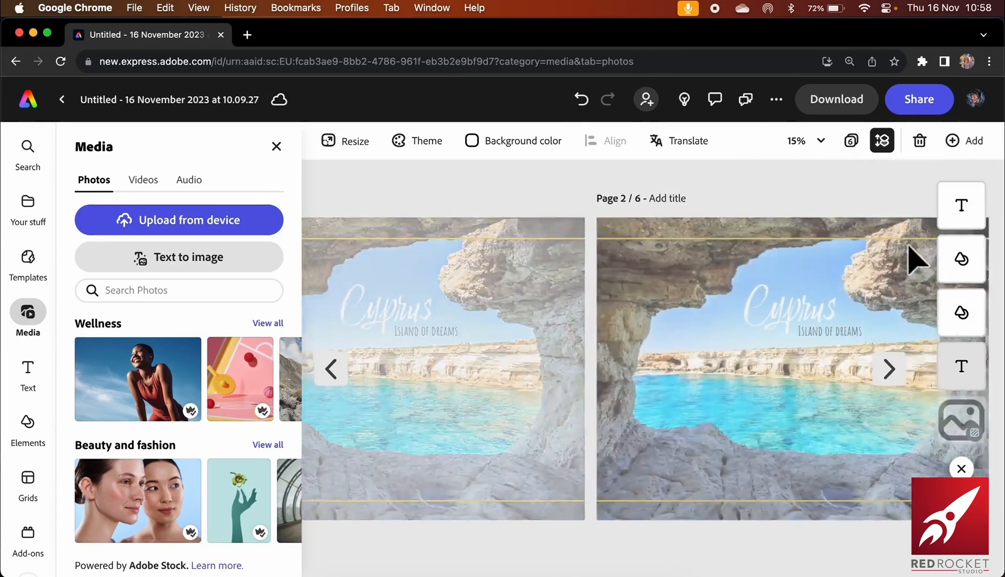
left_click(769, 284)
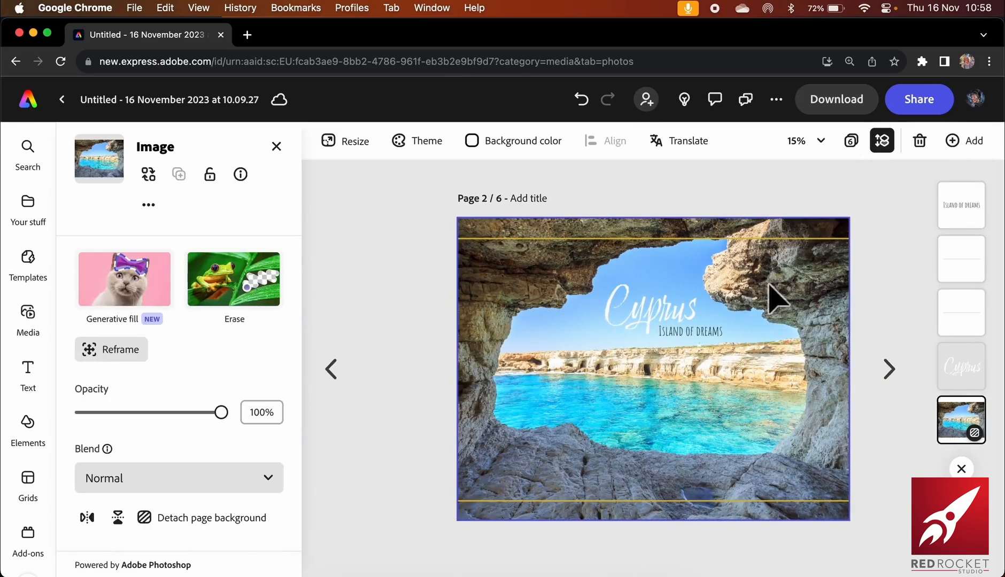
left_click_drag(771, 286, 753, 309)
left_click(769, 292)
left_click(206, 518)
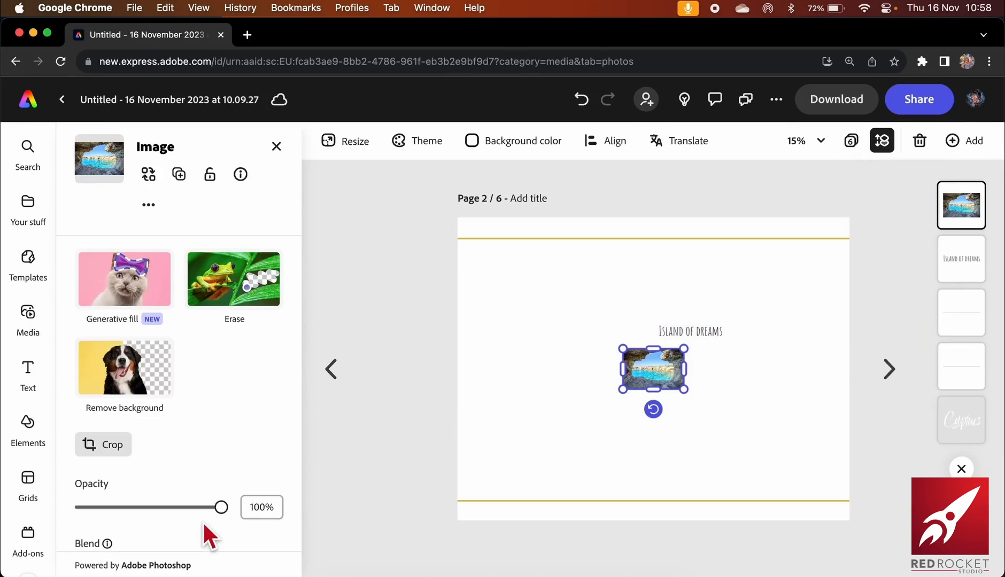
key("BackSpace")
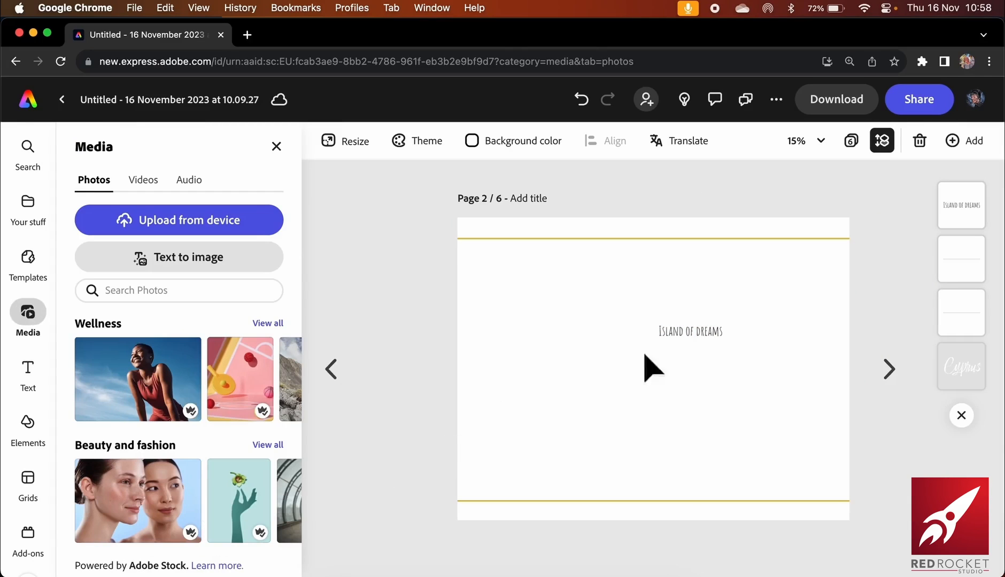
Move "Island of dreams" near the centre of page 2 and the white "Cyprus" title to the page's lower-right corner, above the line
left_click(684, 336)
left_click_drag(684, 336, 695, 291)
left_click(657, 313)
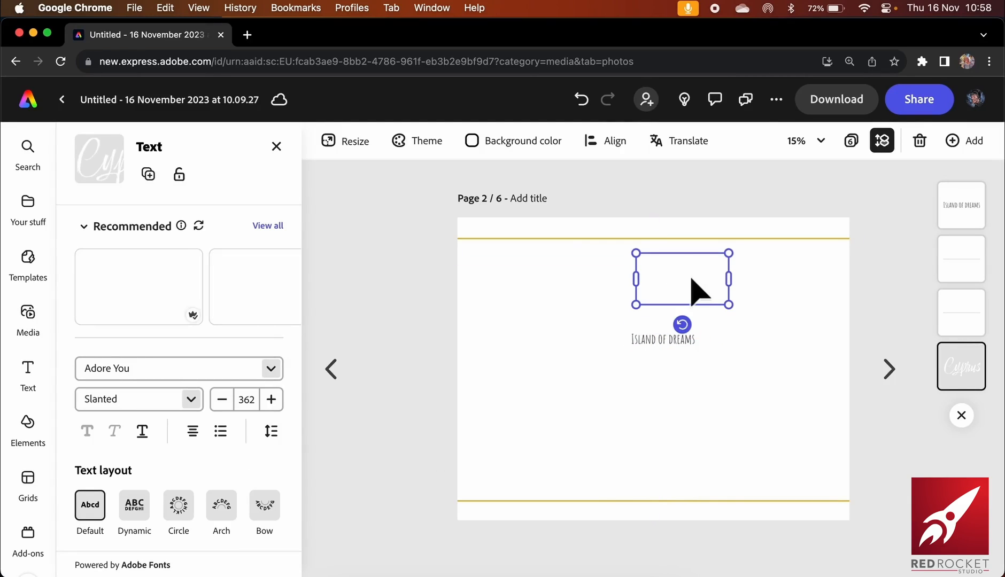
left_click_drag(690, 291, 789, 473)
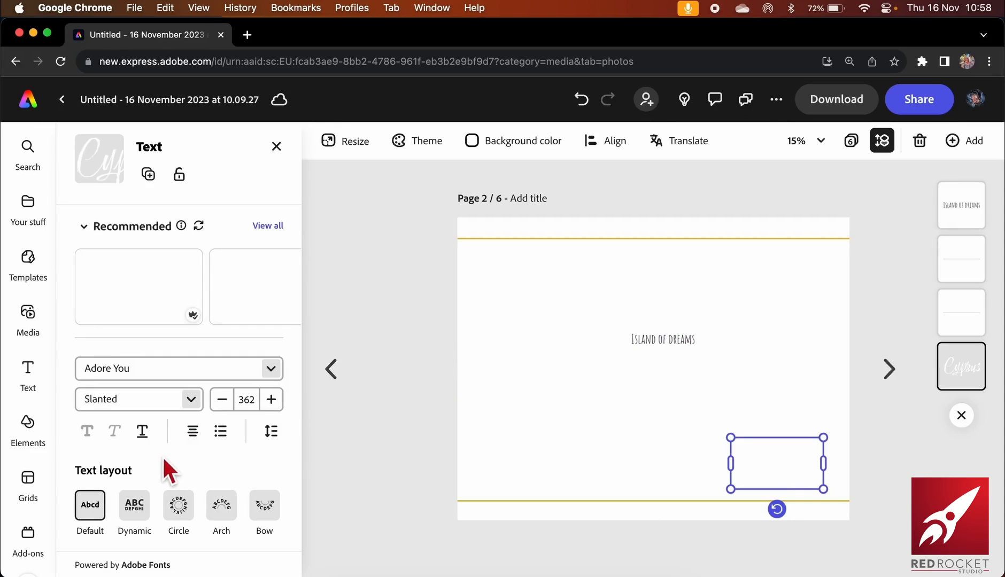
Fill the "Cyprus" title on page 2 with the gold sampled from the page's upper line
scroll(160, 472, "down", 3)
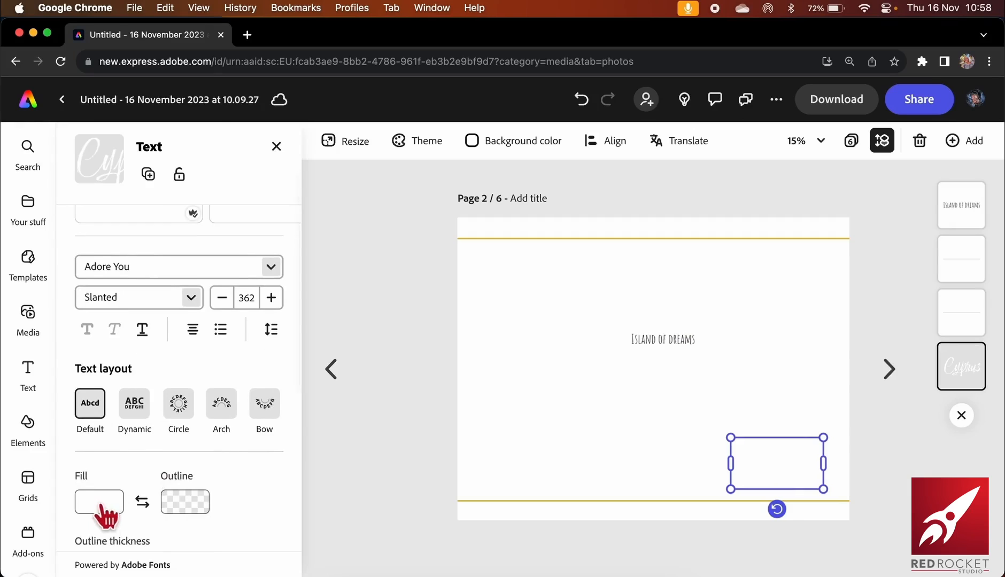
left_click(111, 499)
left_click(276, 264)
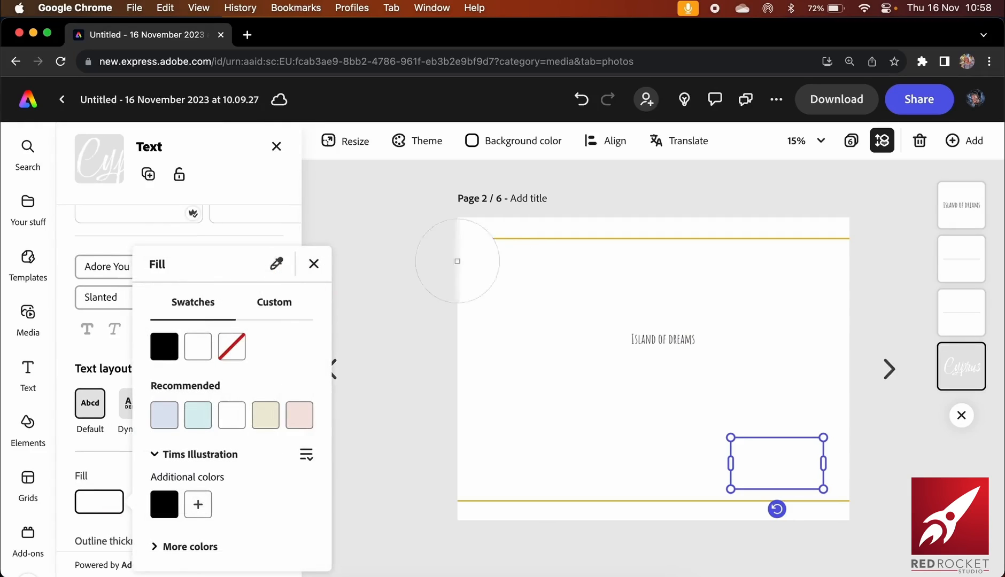
left_click(507, 239)
left_click(431, 311)
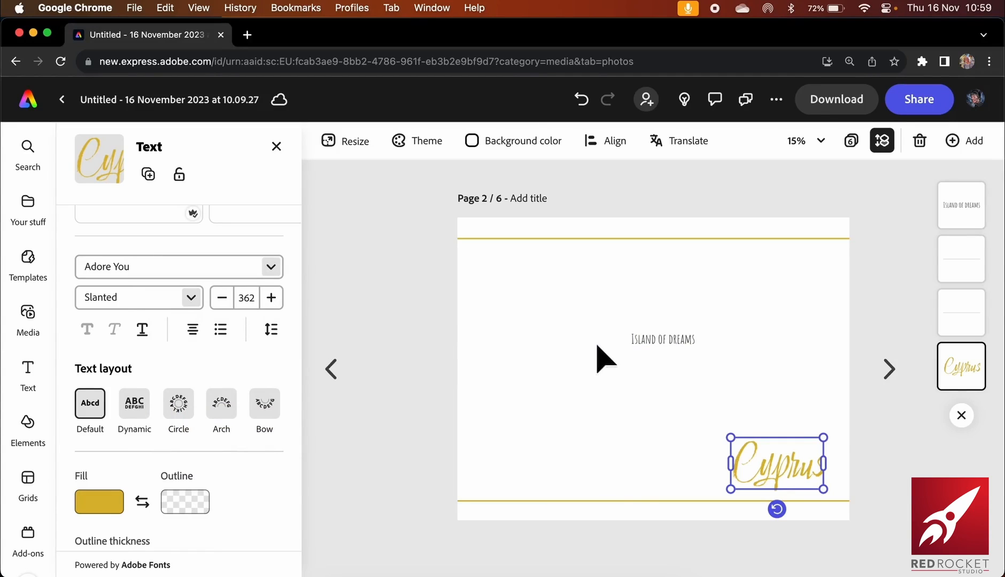
left_click(625, 378)
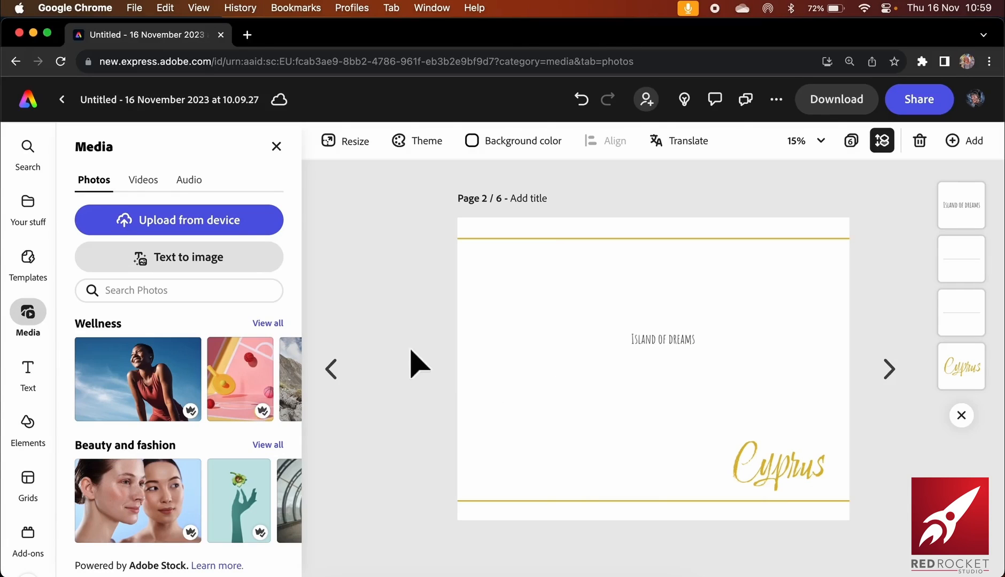
left_click(30, 374)
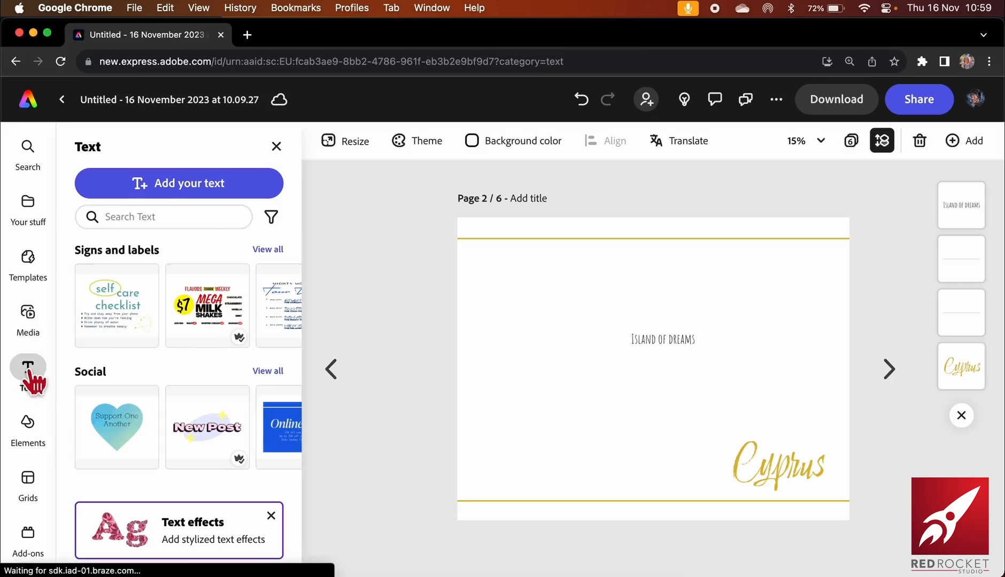
left_click(185, 193)
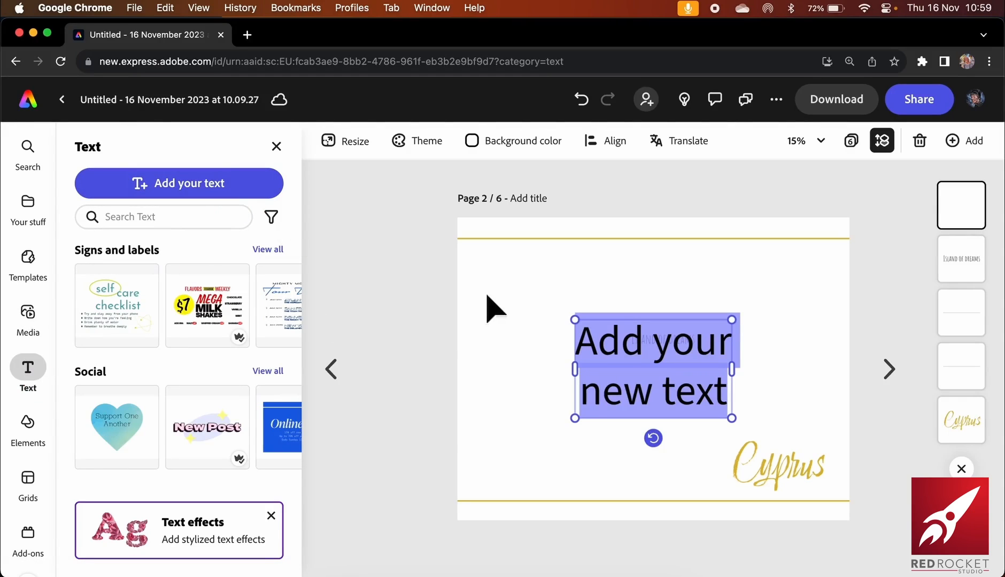
key("super+z")
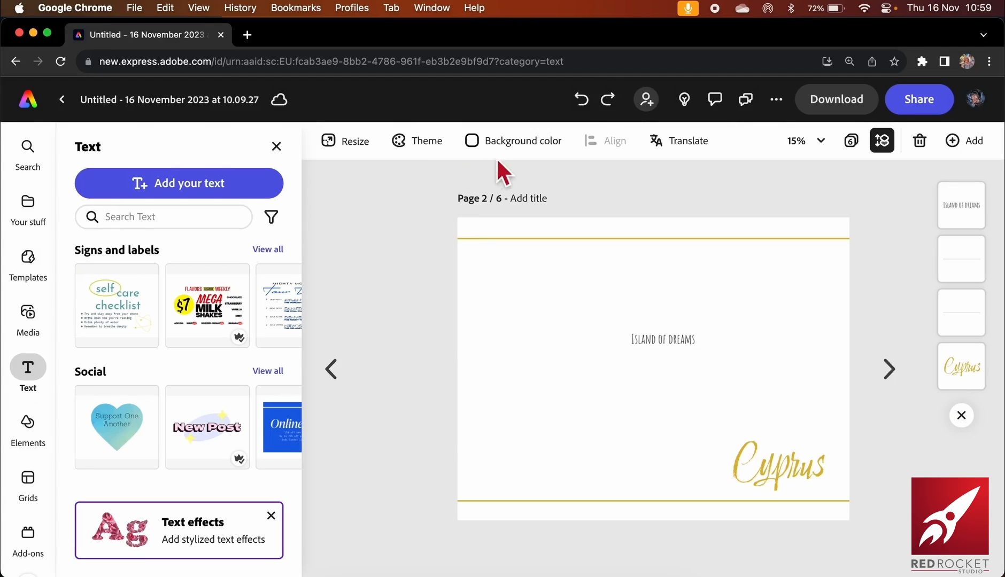
Duplicate the Romance page's paragraph and replace the copy's text with the passage starting "The law provides for freedom of speech and press"
left_click(336, 384)
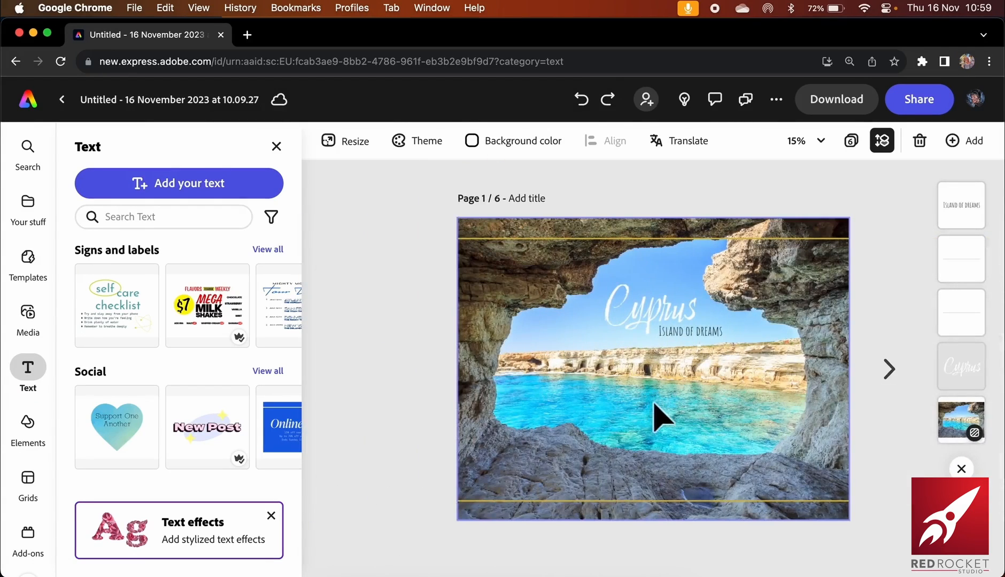
left_click(889, 370)
left_click(888, 370)
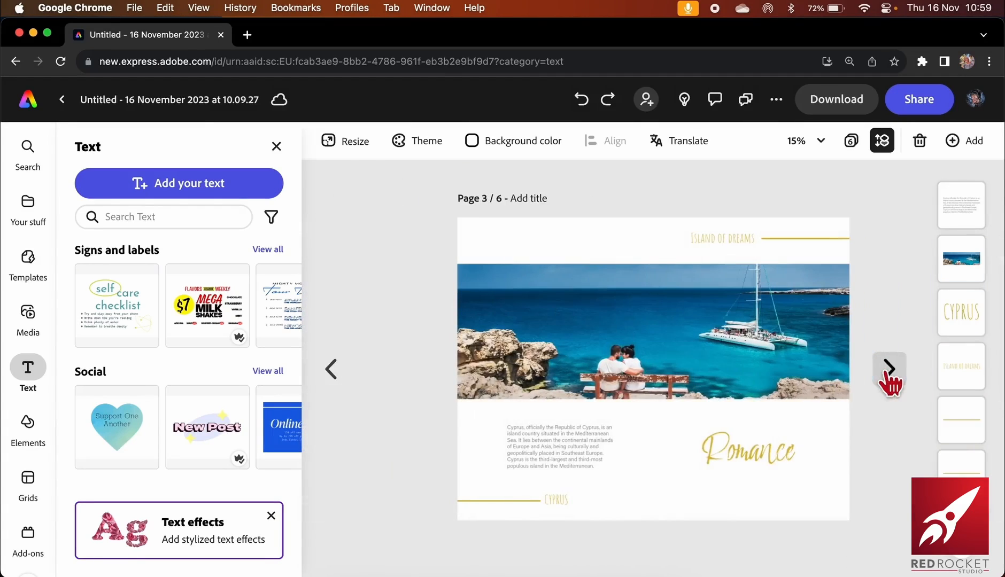
left_click(552, 457)
left_click_drag(548, 439, 653, 489)
key("super+a")
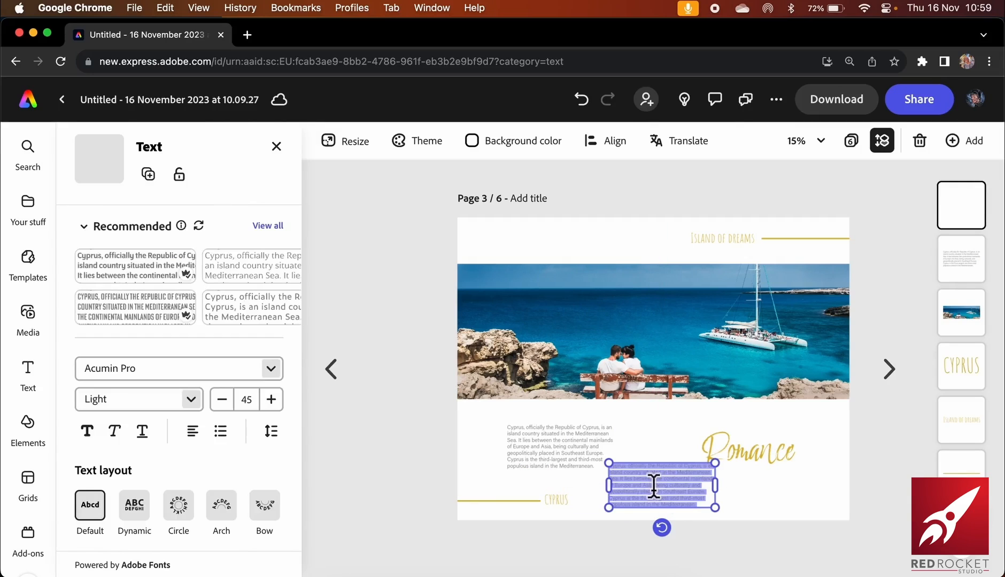
type("The law provides for freedom of speech and press, and the government generally respects these rights in practice. An independent press, an effective judiciary, and a functioning democratic political system combine to ensure freedom of speech and of the press.")
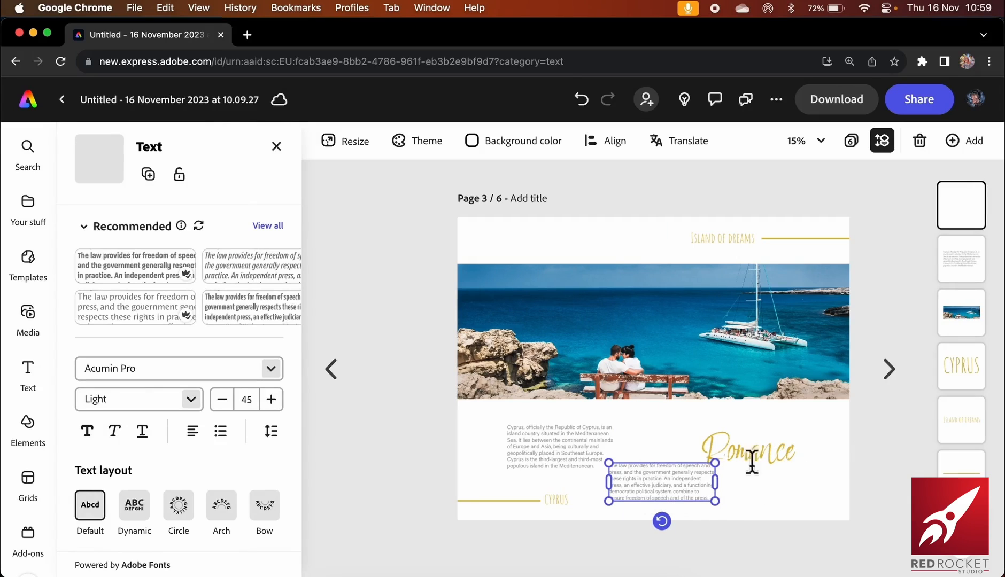
left_click(778, 544)
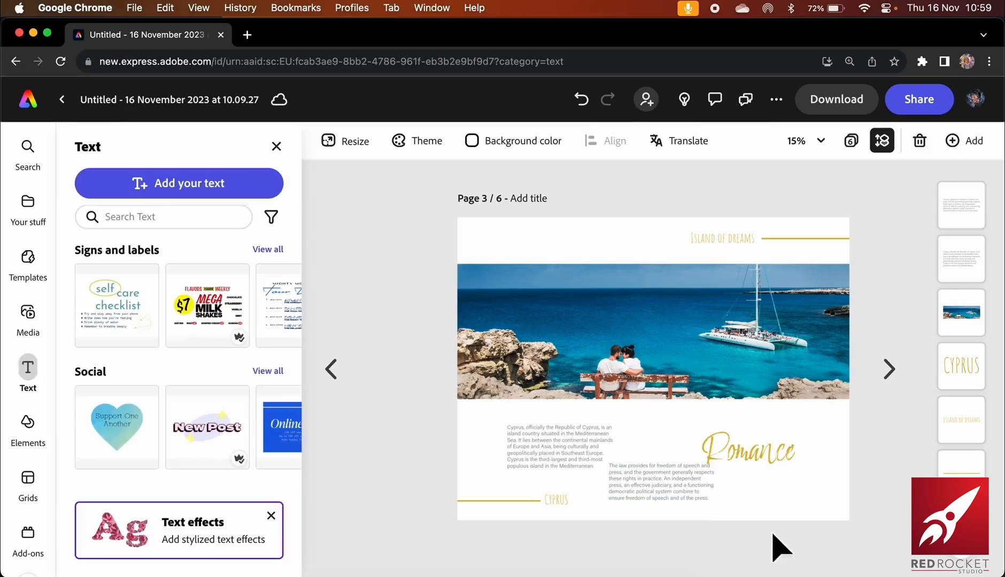
Transfer the "The law provides" paragraph from the Romance page to page 2, placing it below "Island of dreams"
left_click(678, 487)
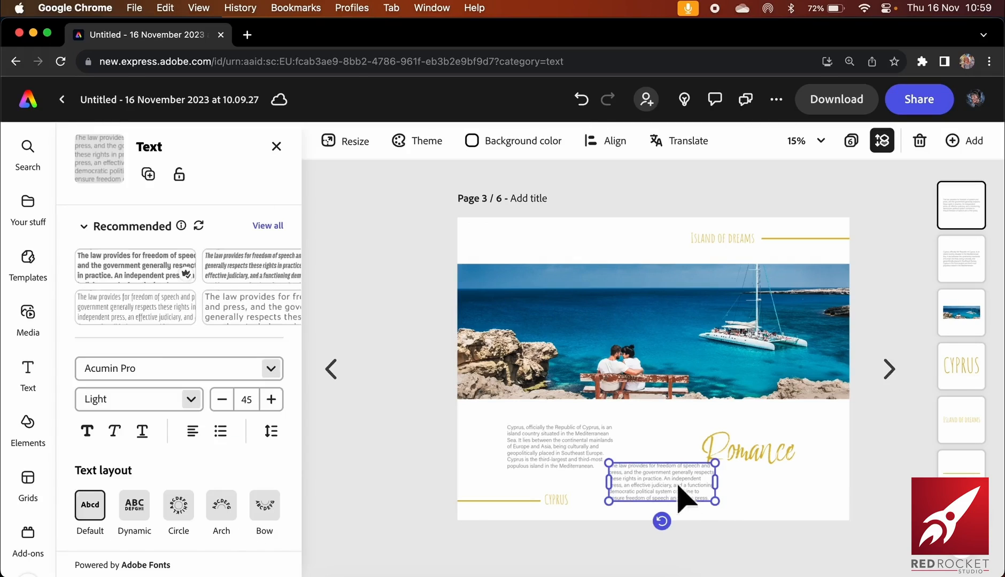
key("Delete")
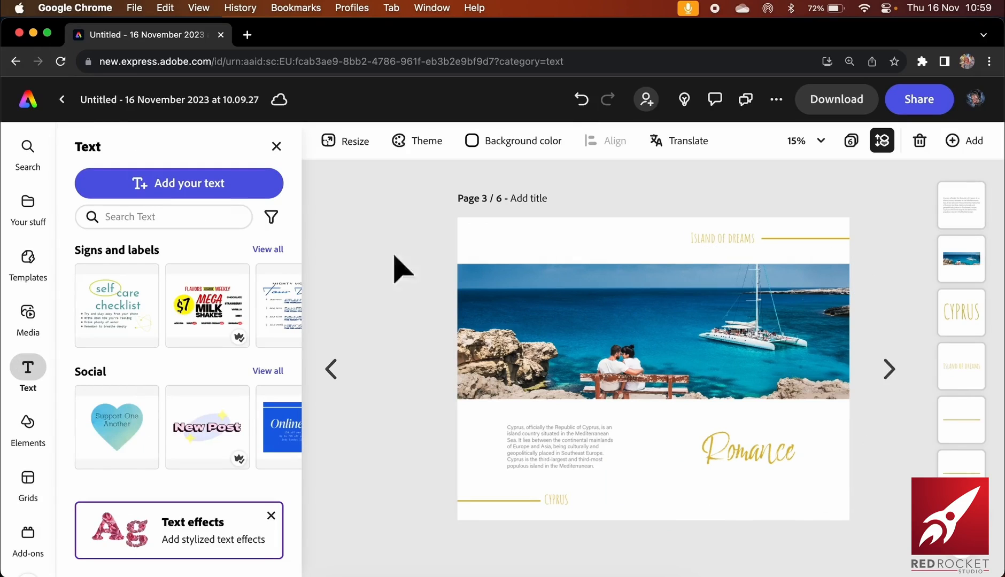
left_click(331, 368)
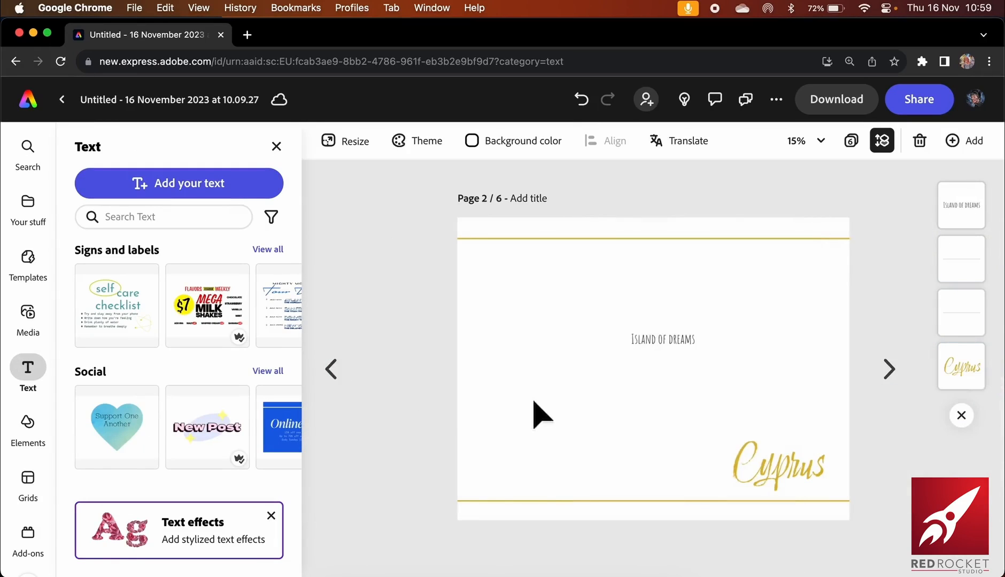
key("super+v")
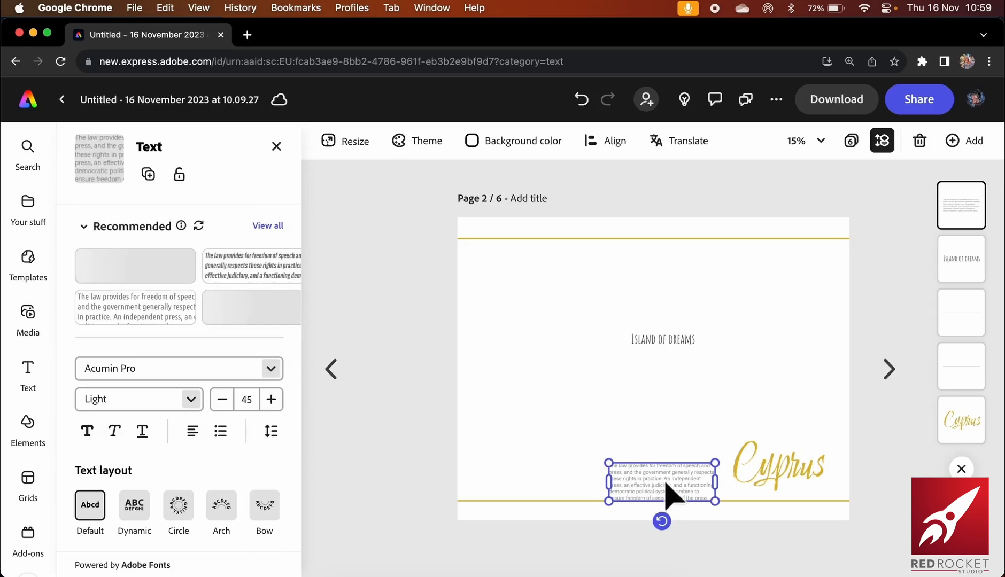
left_click_drag(664, 477, 667, 388)
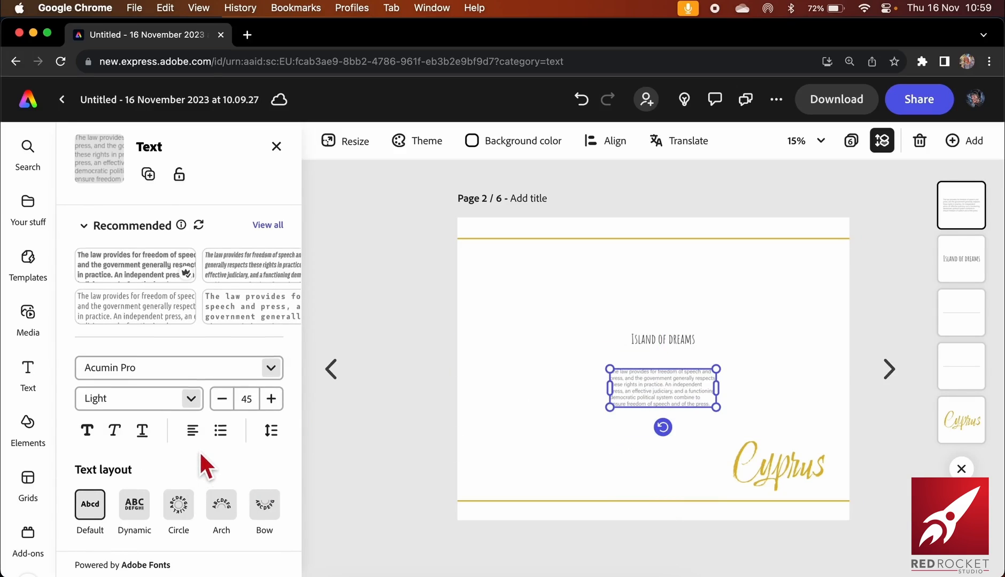
Centre-align the paragraph on page 2 and move it up closer to the "Island of dreams" heading
scroll(200, 452, "down", 3)
scroll(181, 500, "down", 2)
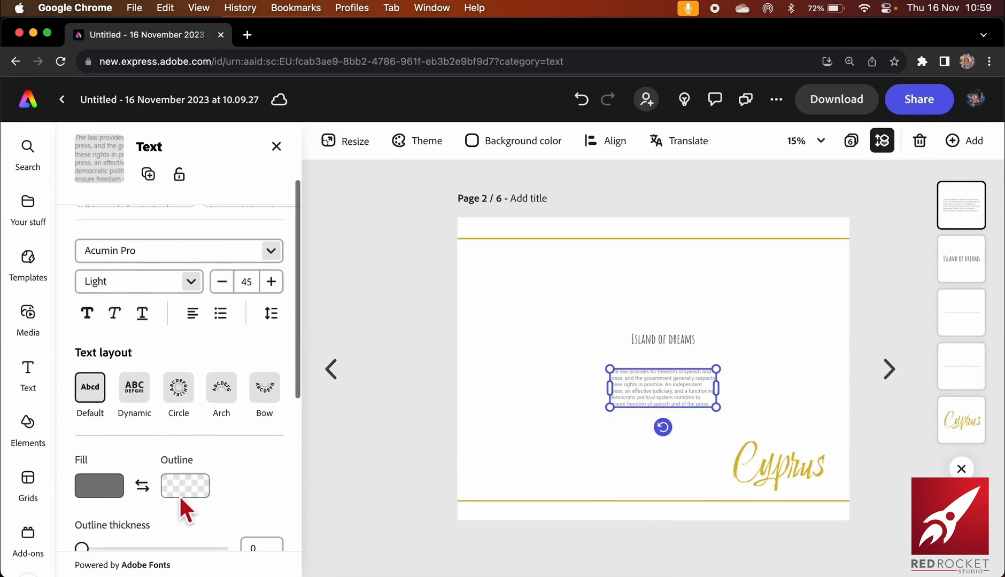
left_click(194, 313)
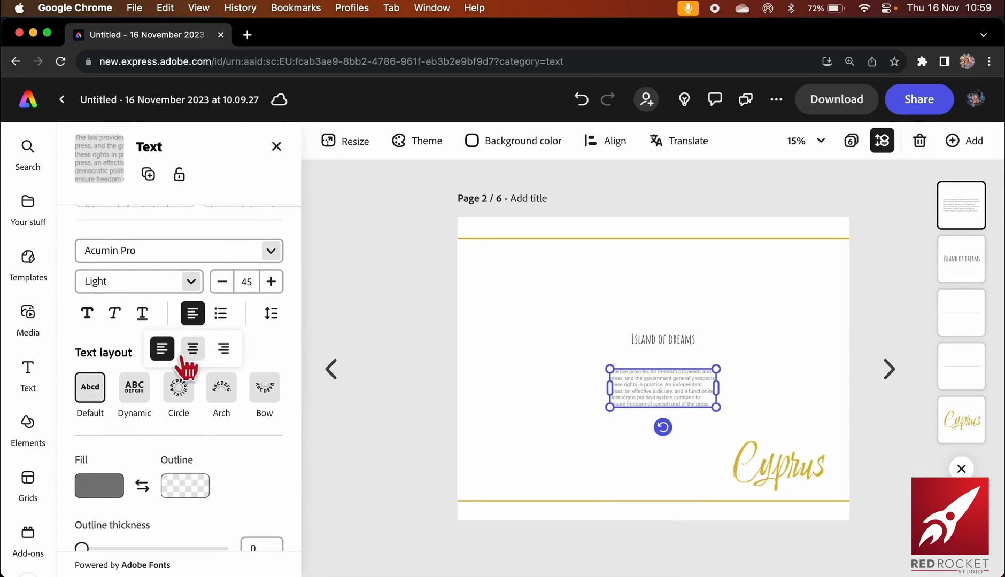
left_click(193, 350)
left_click(492, 404)
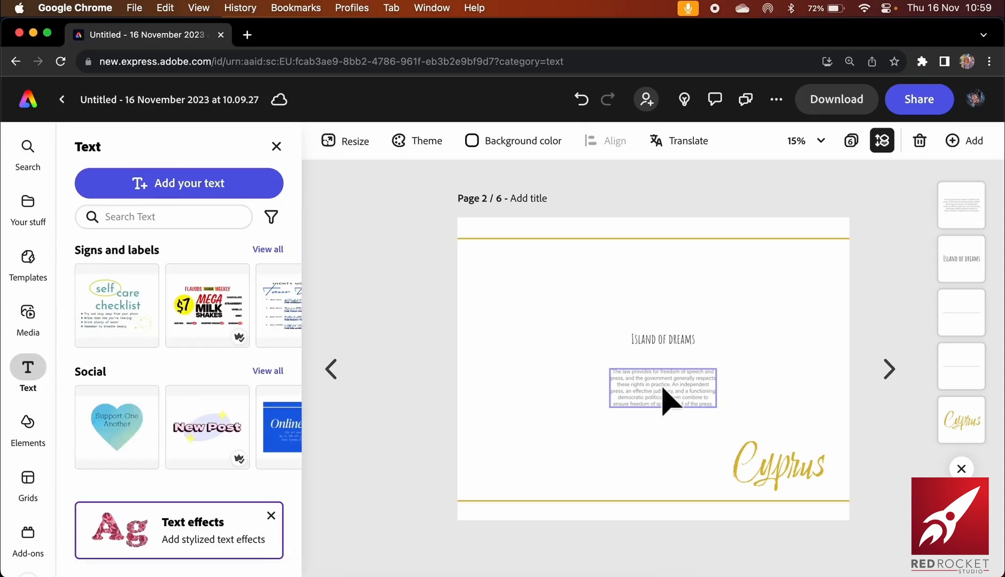
left_click_drag(664, 398, 661, 378)
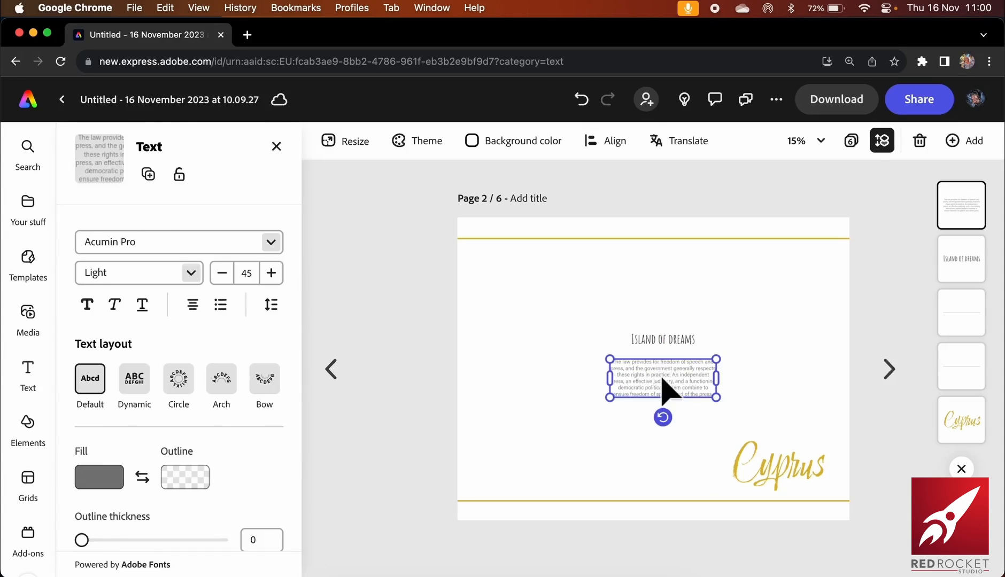
Replace the "Island of dreams" heading on page 2 with "Freedom"
left_click(663, 342)
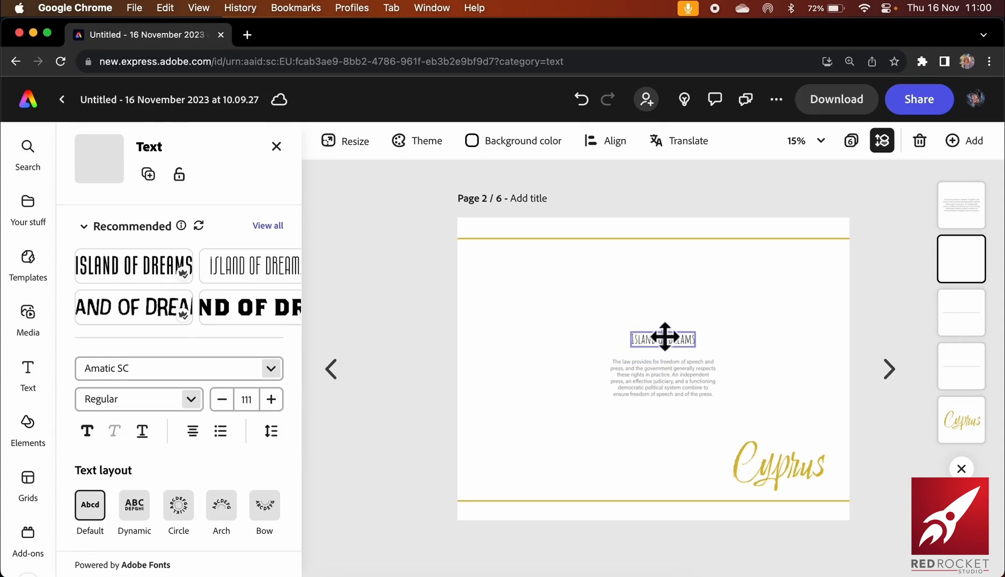
double_click(664, 338)
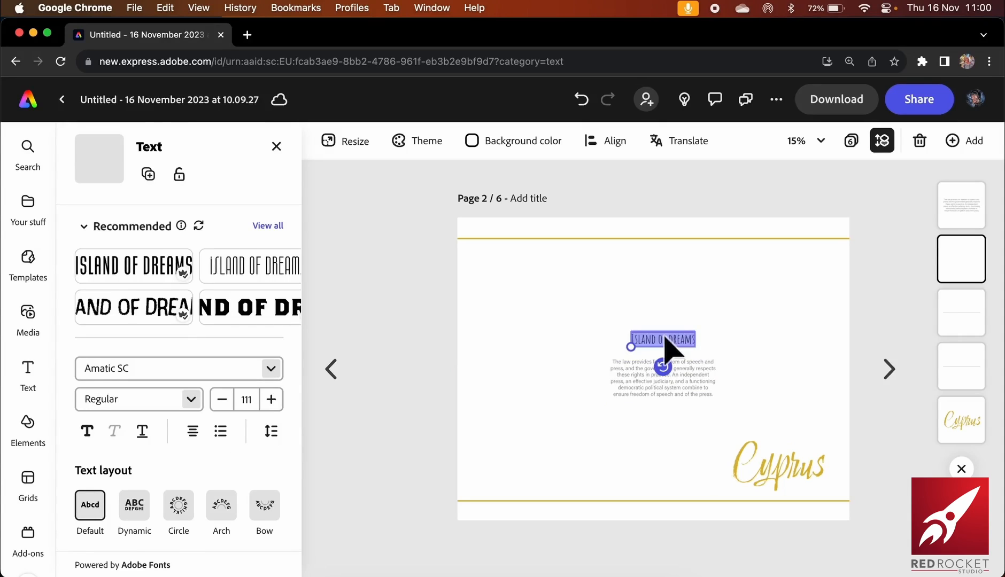
type("Freedo")
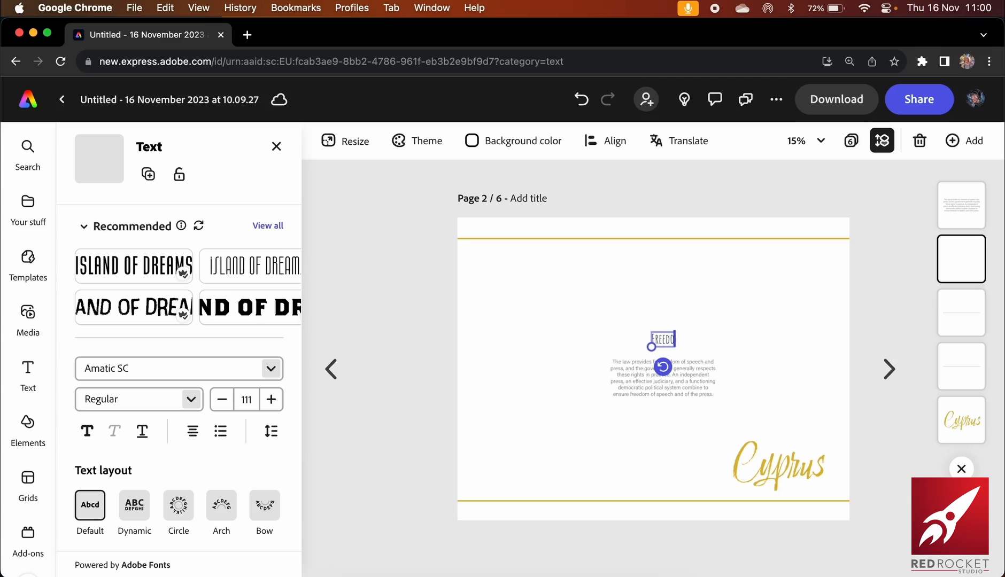
type("m")
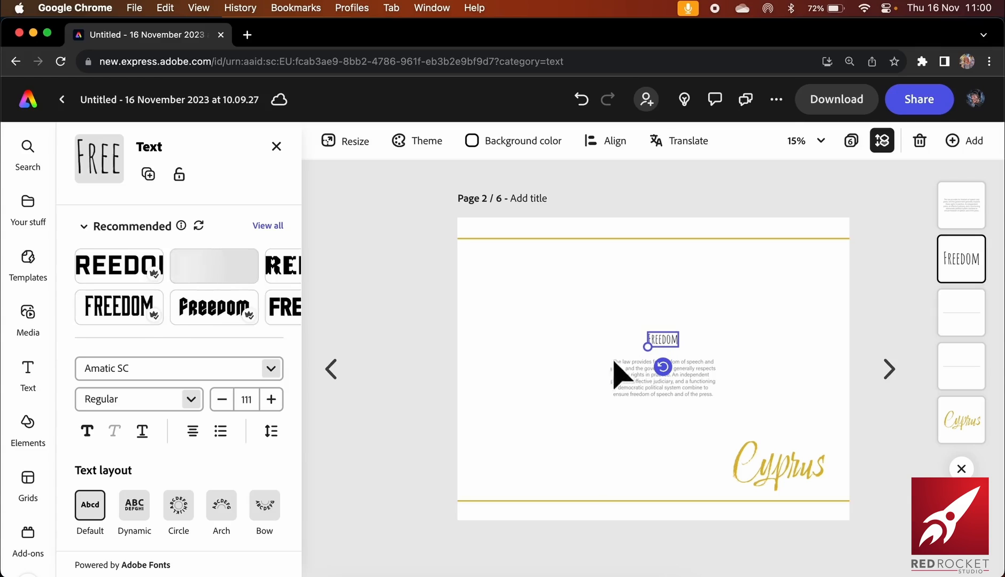
left_click(797, 386)
Shrink the "Cyprus" title on page 2 to a small mark just above the right end of the lower gold line
left_click(751, 459)
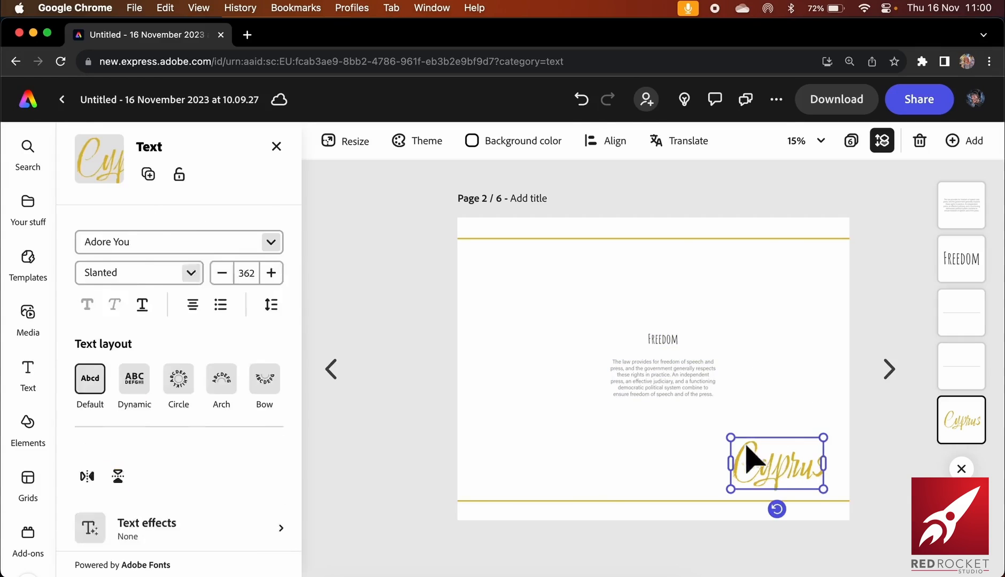
left_click_drag(731, 437, 815, 479)
left_click(860, 394)
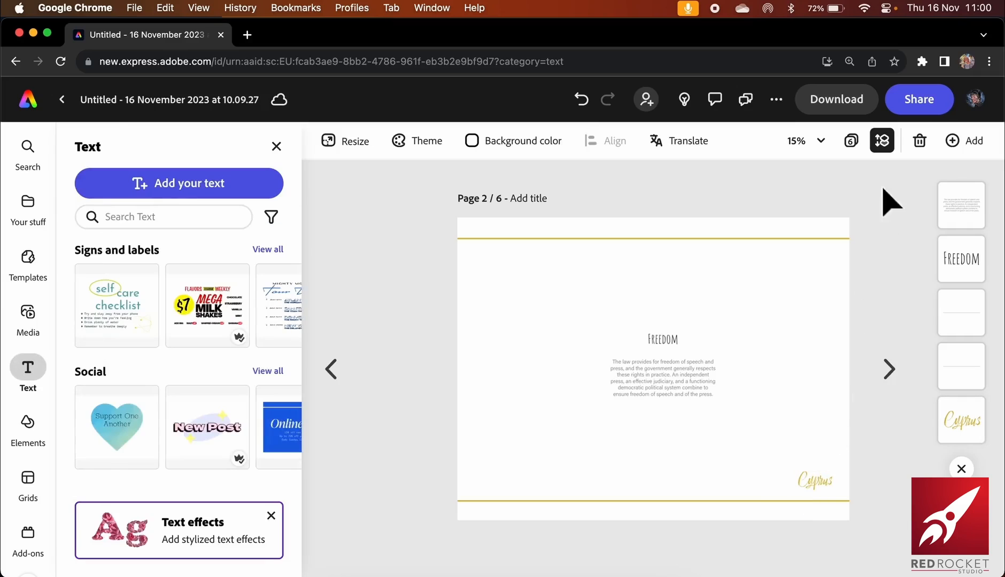
Move the Freedom page from second place to the end of the brochure, after the Sea Food page
left_click(851, 140)
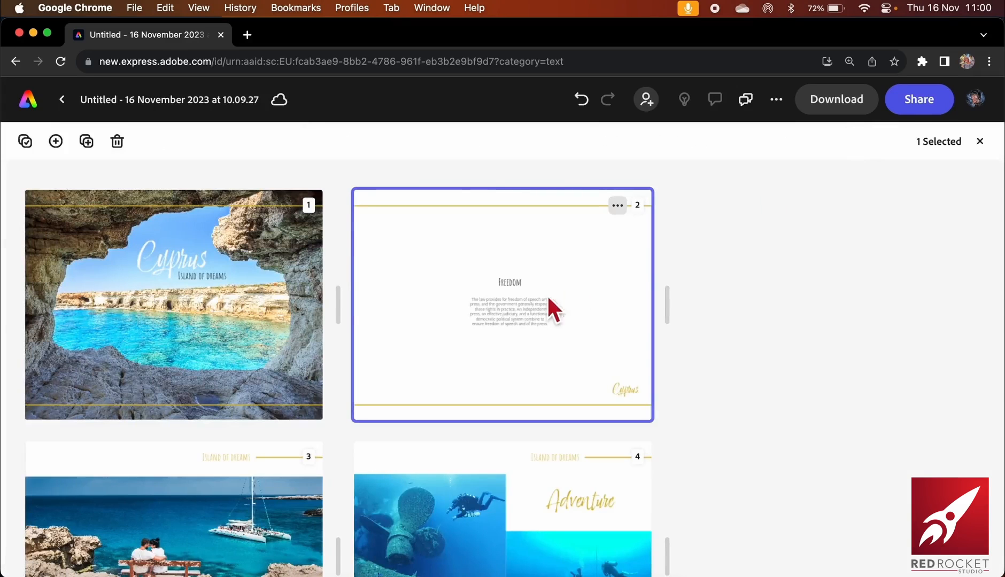
left_click_drag(528, 304, 666, 483)
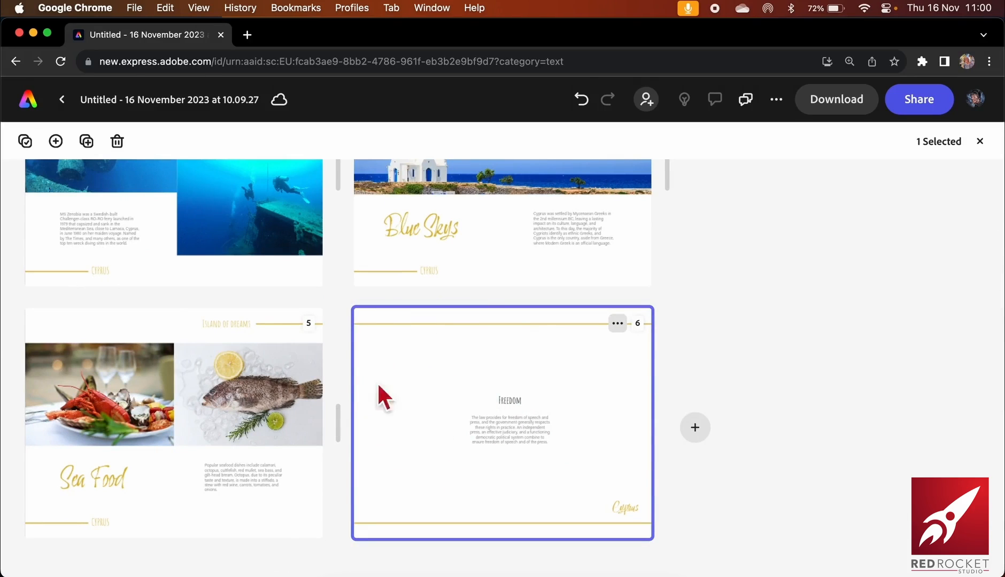
scroll(268, 391, "up", 7)
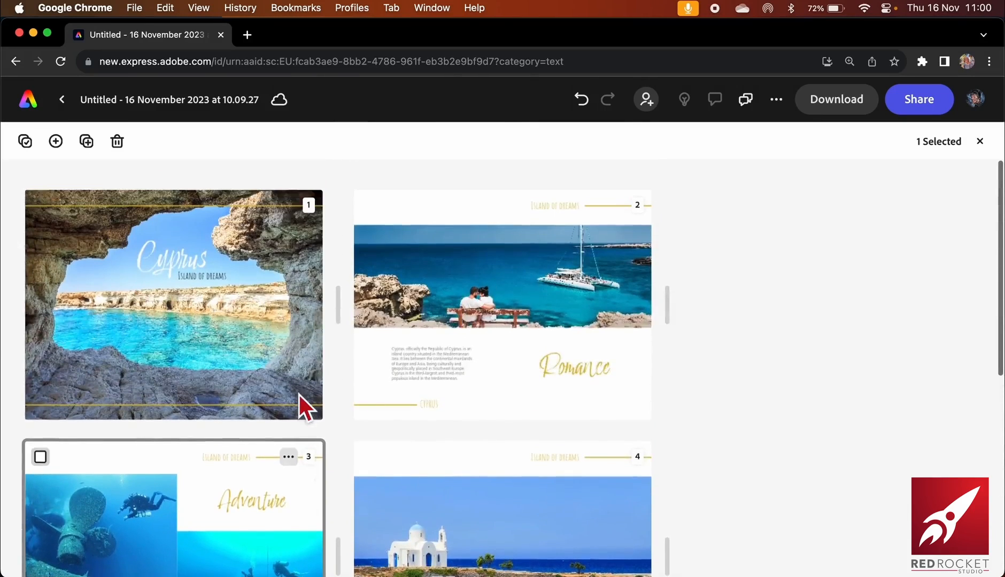
scroll(299, 395, "down", 7)
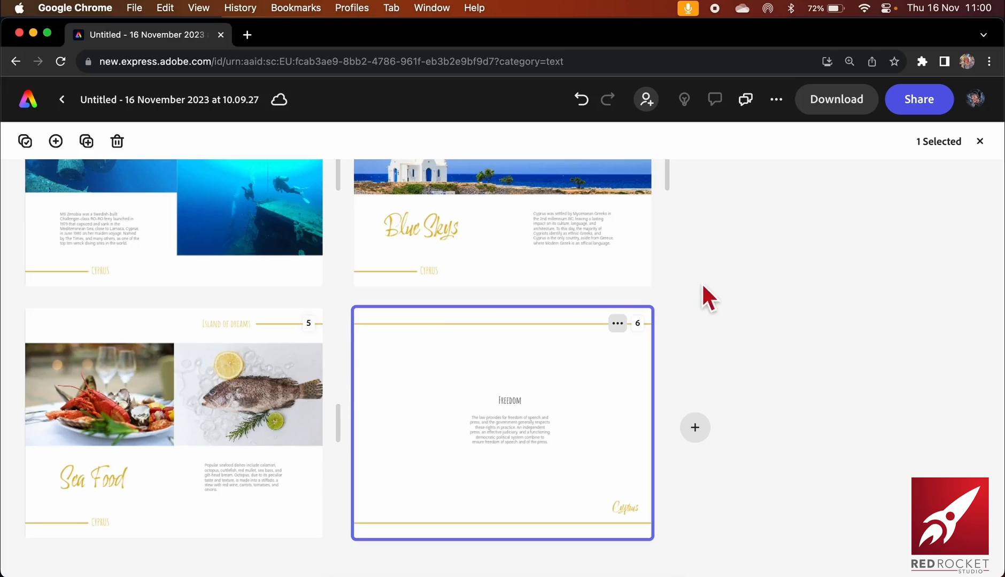
scroll(357, 273, "up", 5)
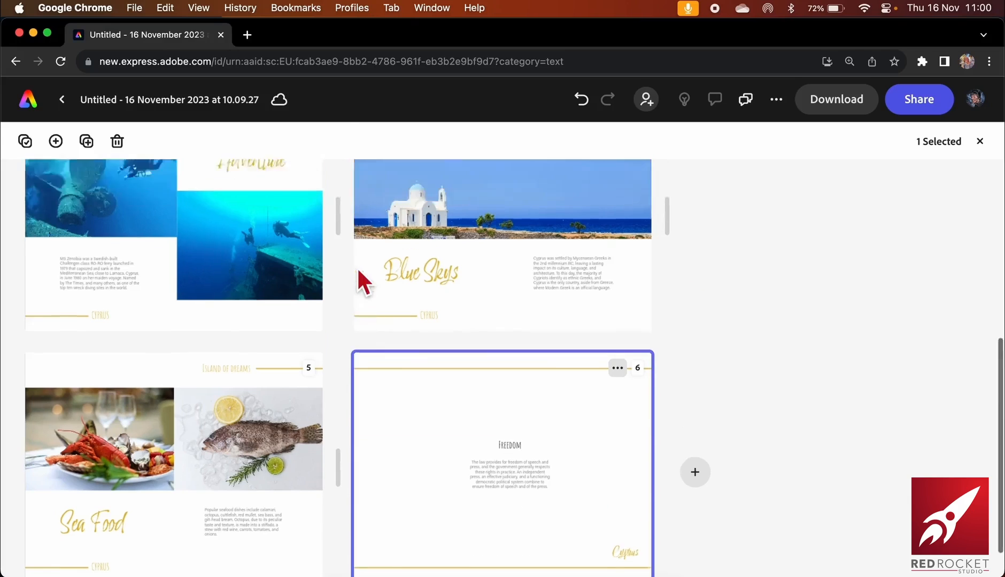
Open the cover page for editing and launch the FlowPaper add-on
left_click(156, 298)
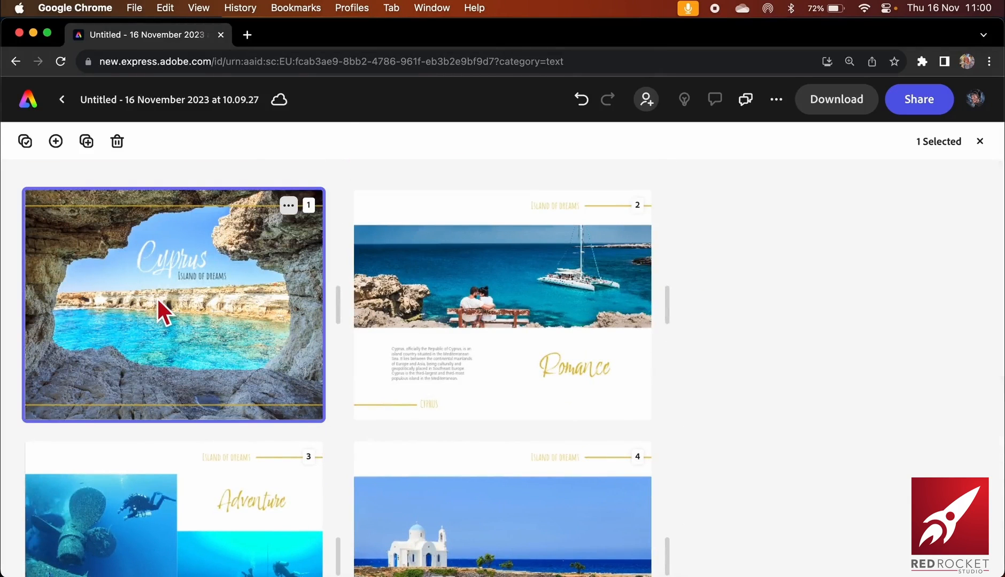
double_click(156, 297)
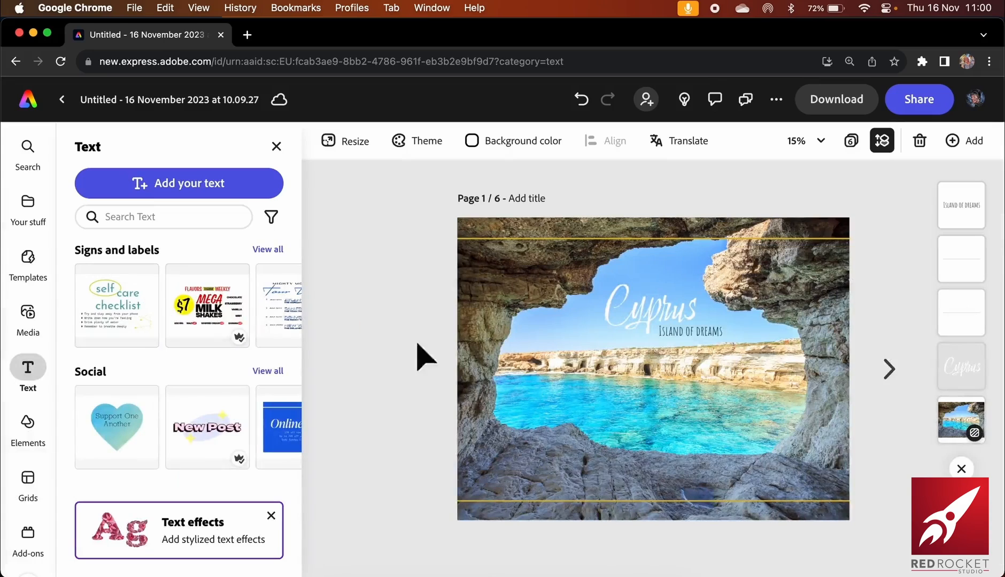
left_click(24, 546)
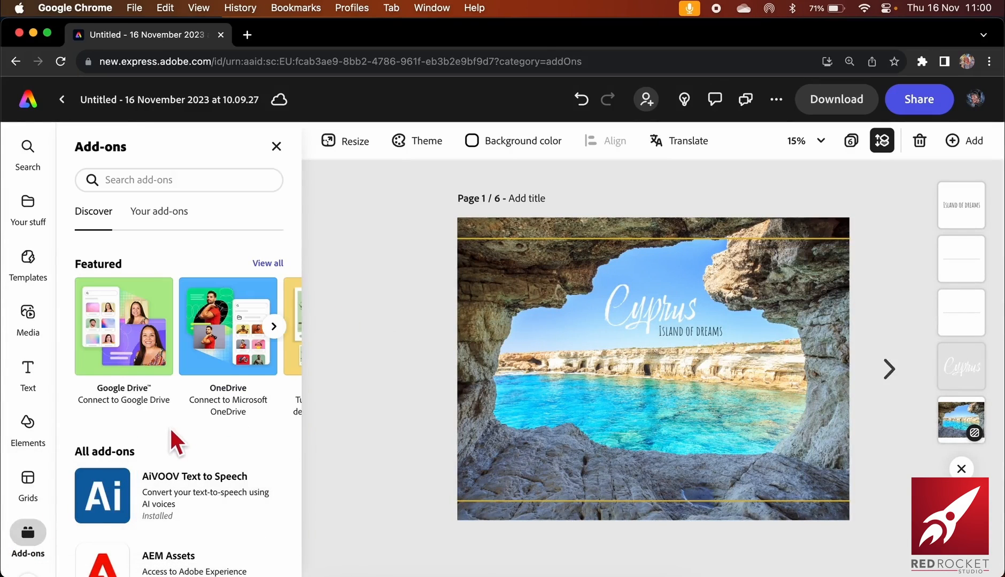
scroll(170, 426, "down", 2)
scroll(169, 426, "down", 3)
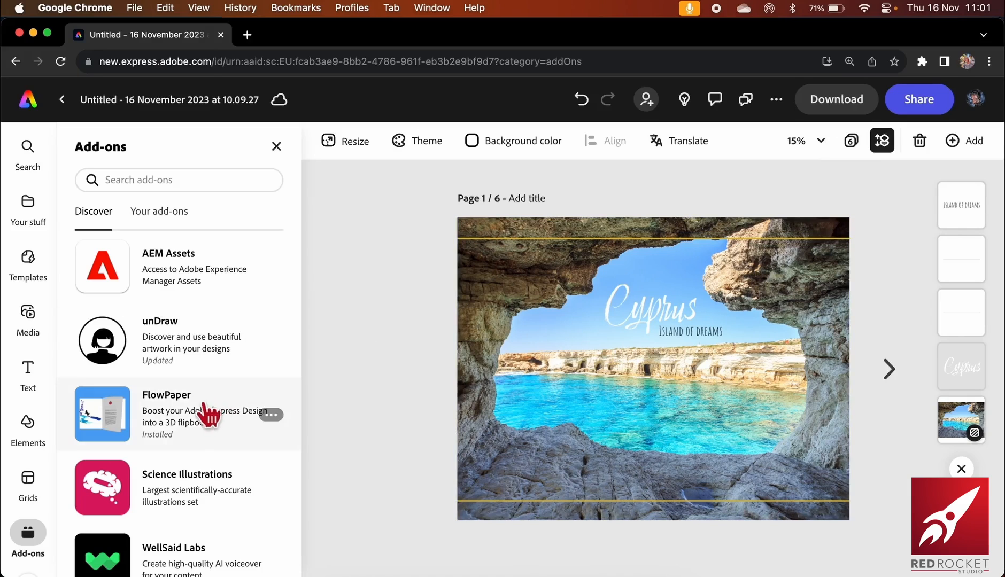
left_click(110, 414)
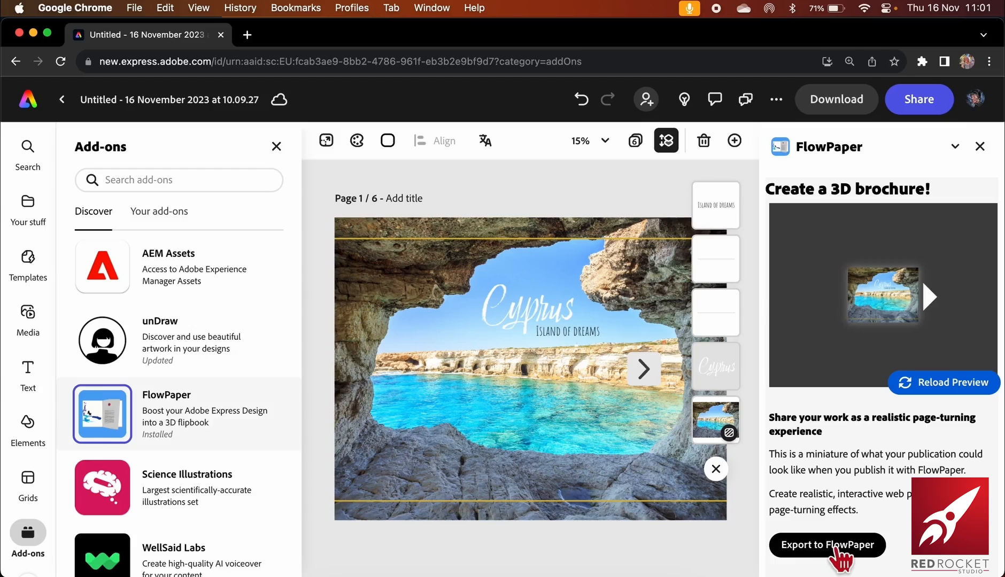
Export the brochure to FlowPaper and explore it there, paging to the Blue Skys and Sea Food spread
left_click(836, 552)
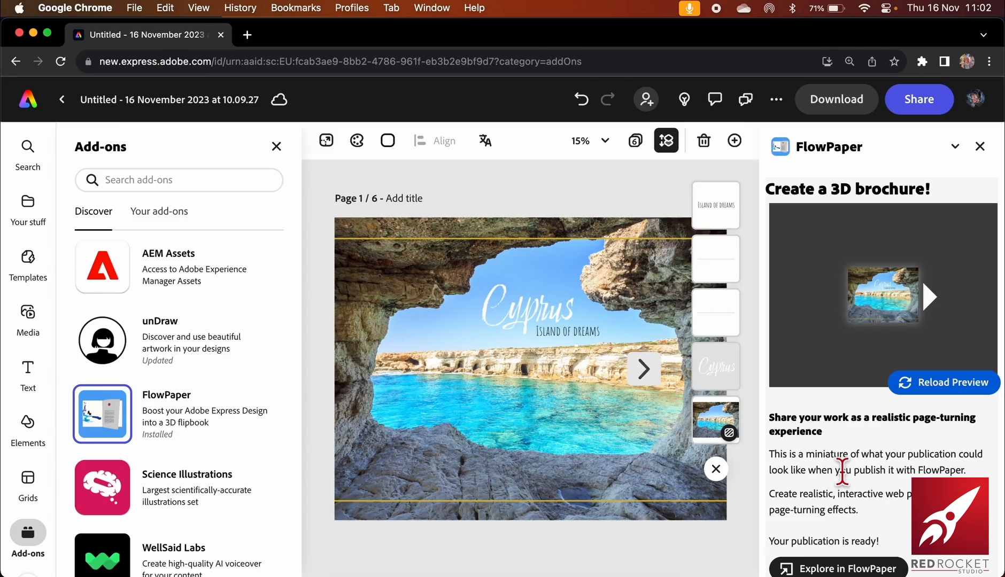
scroll(841, 470, "down", 2)
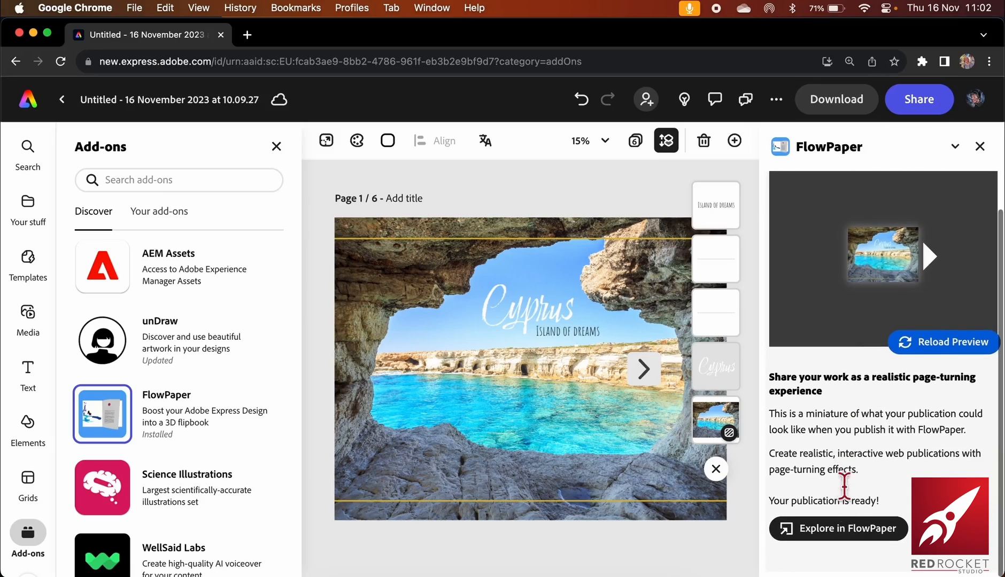
left_click(823, 531)
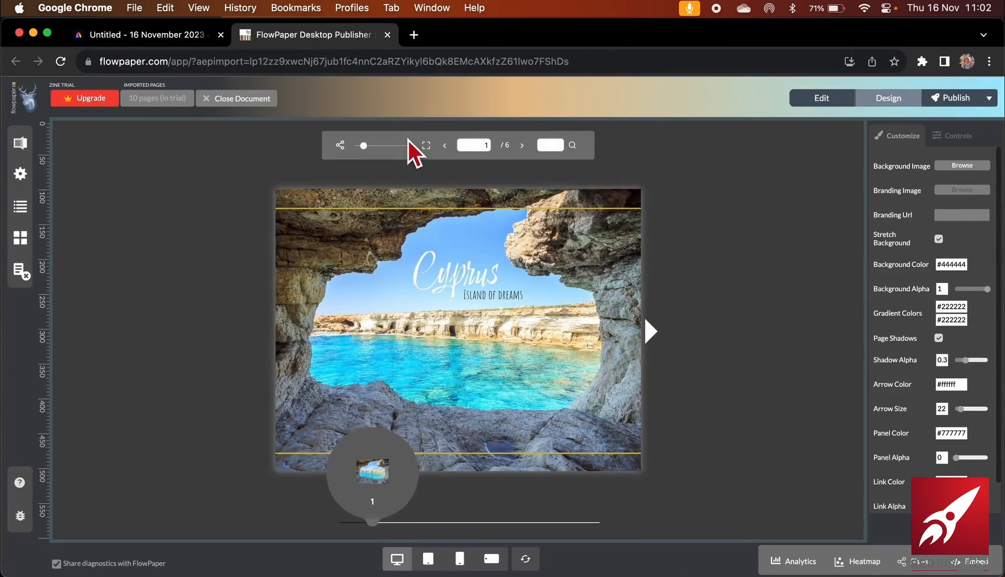
left_click(652, 334)
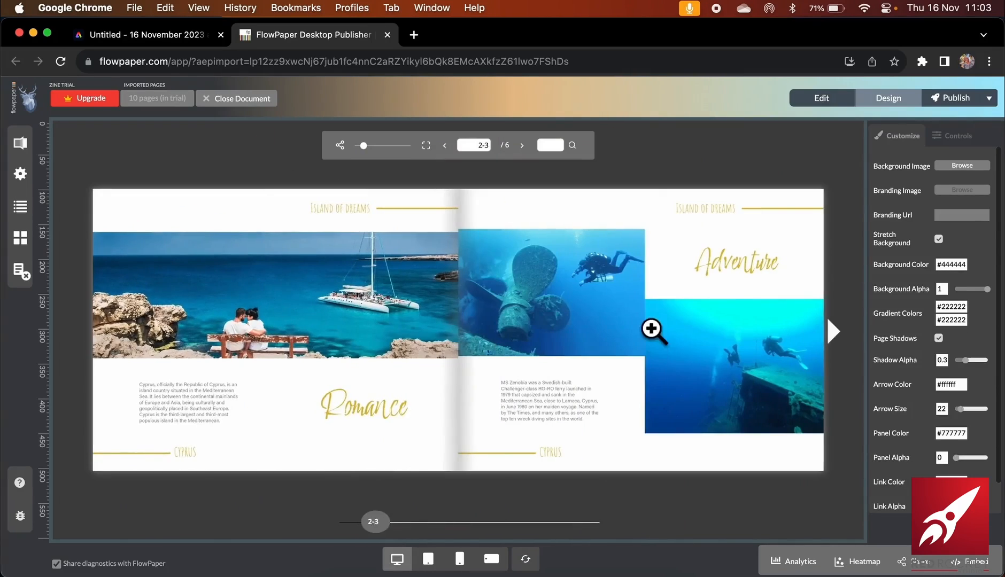
left_click(831, 334)
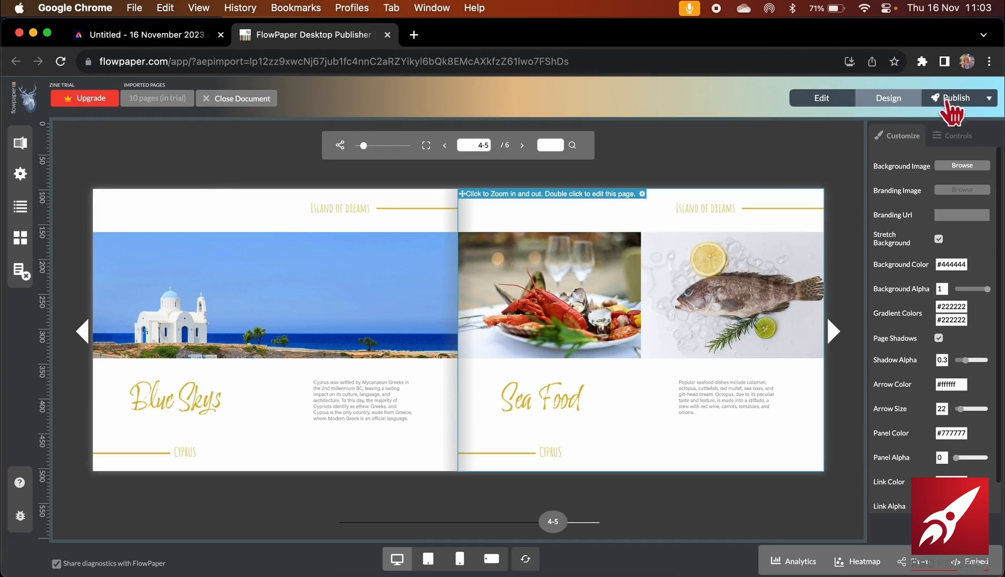
Publish the flipbook to FlowPaper's cloud hosting and copy its share URL
left_click(975, 99)
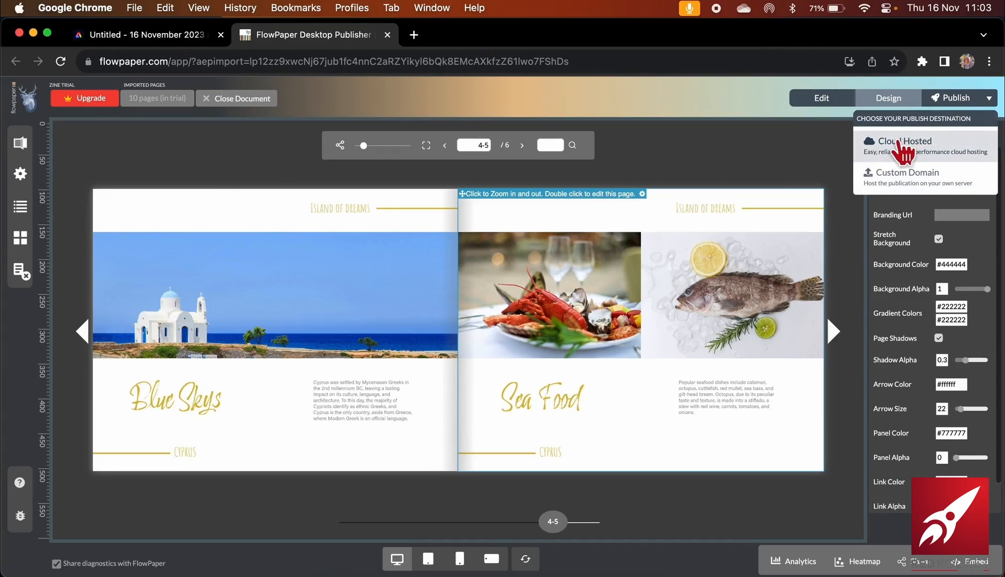
left_click(903, 143)
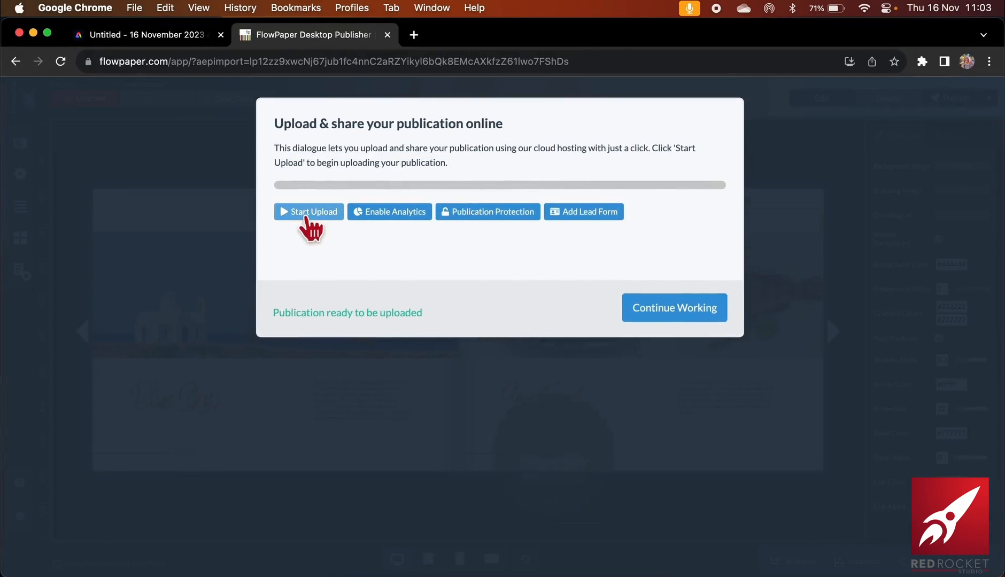
left_click(302, 212)
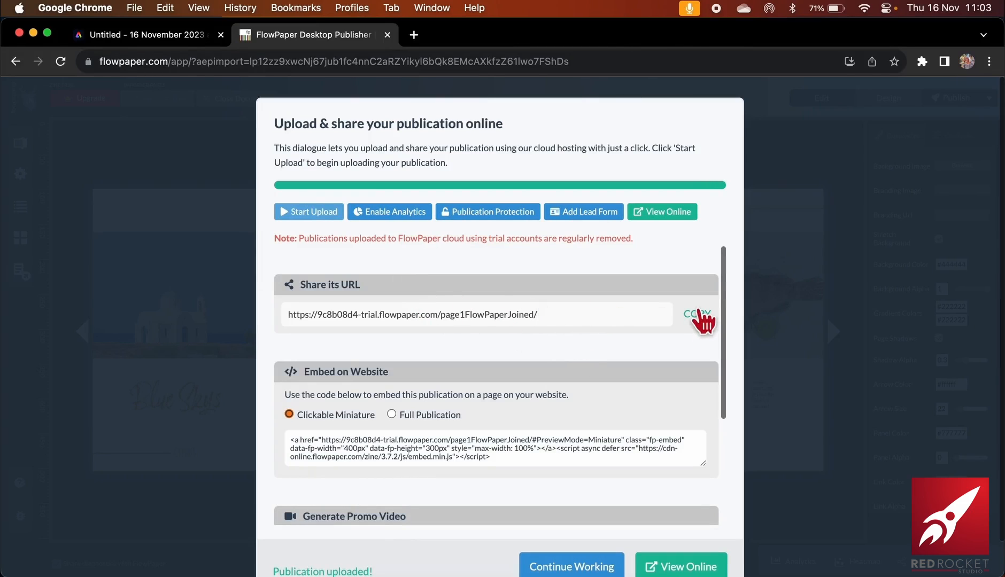
left_click(701, 313)
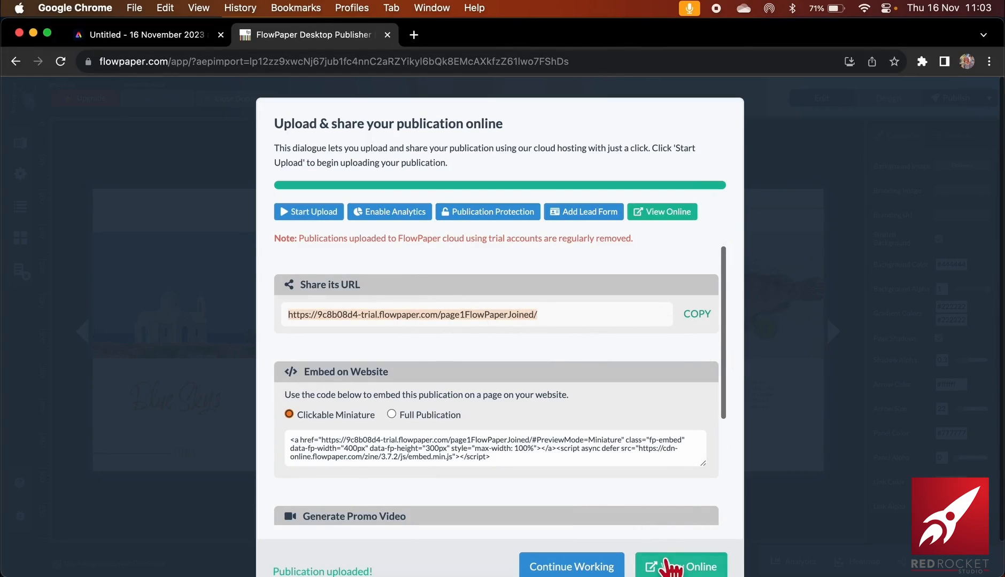
View the published flipbook online and page through its spreads to the Freedom back page, then back towards the start
left_click(666, 566)
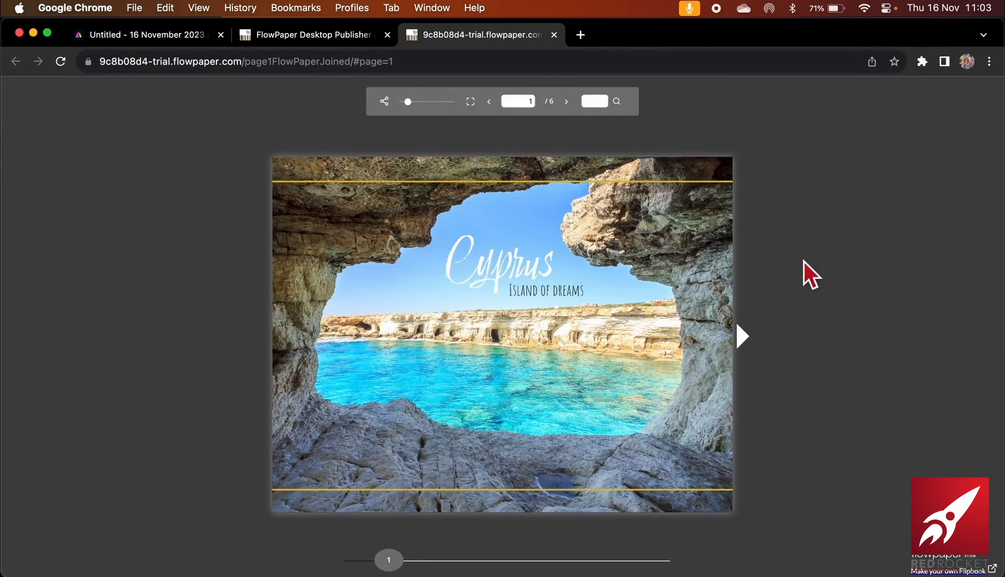
left_click(743, 338)
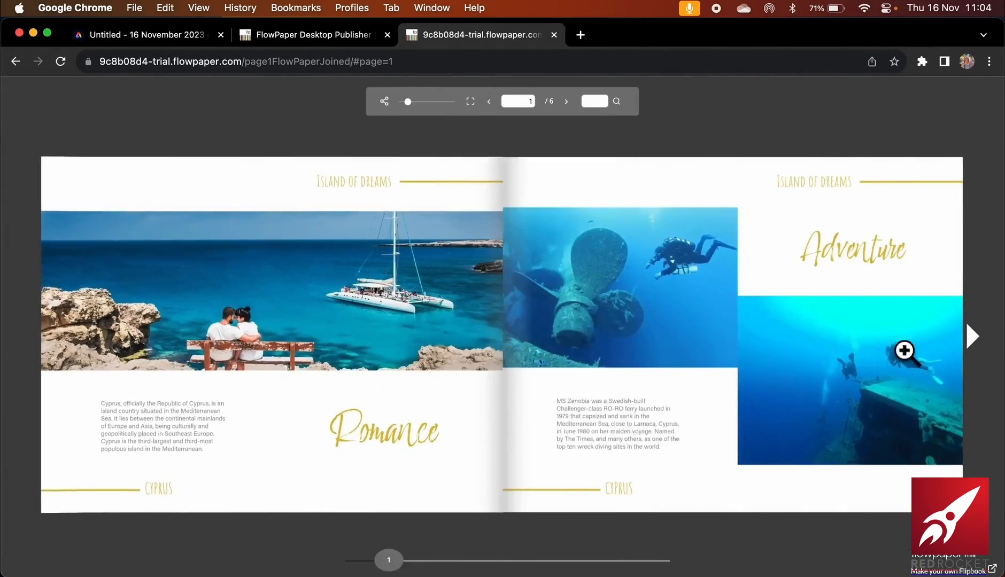
left_click(973, 339)
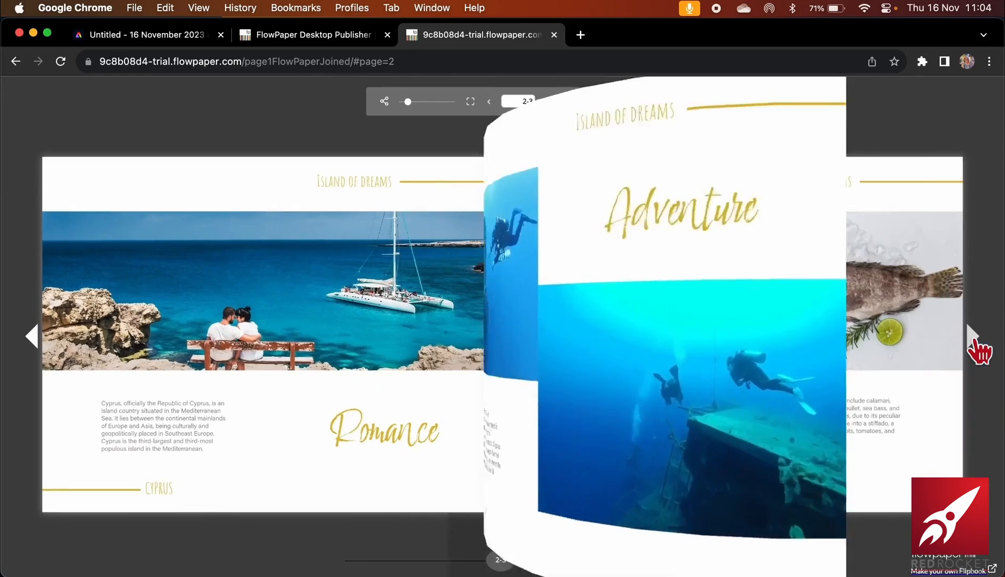
left_click(971, 339)
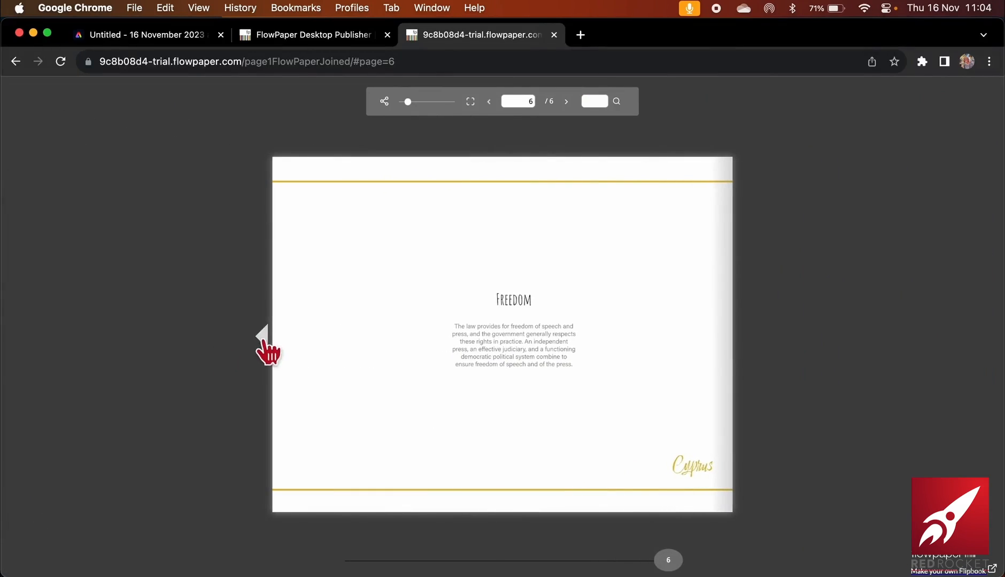
left_click(263, 343)
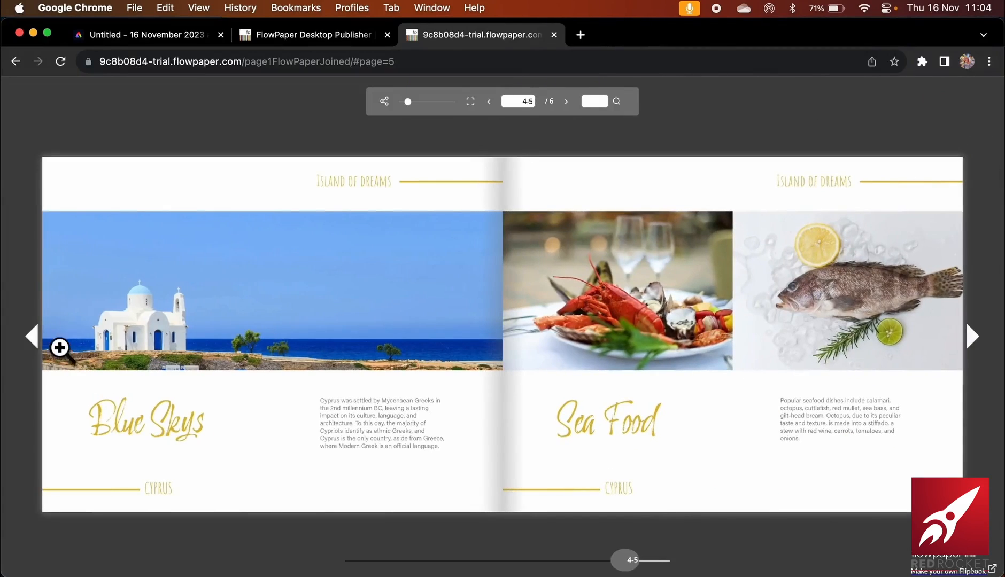
left_click(31, 338)
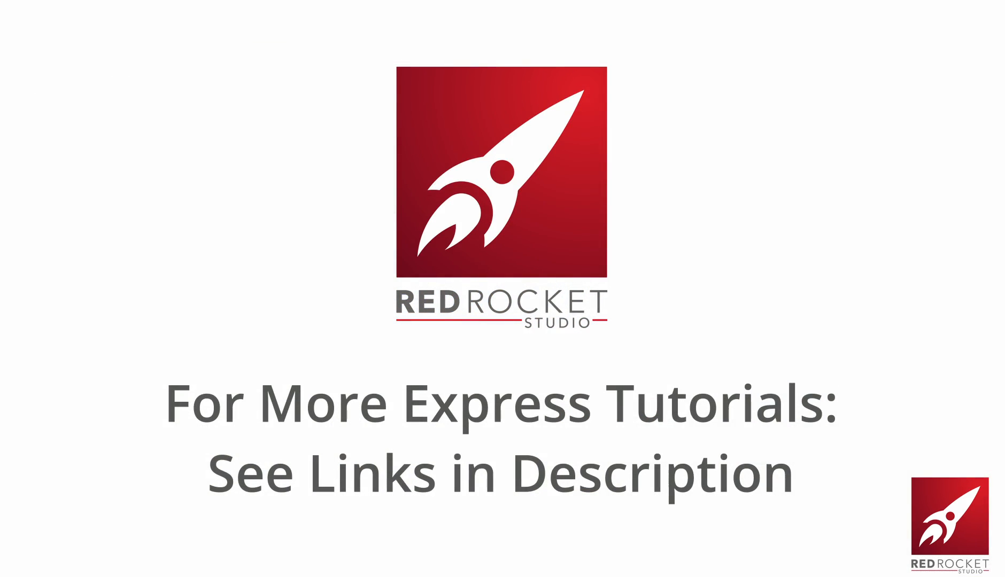